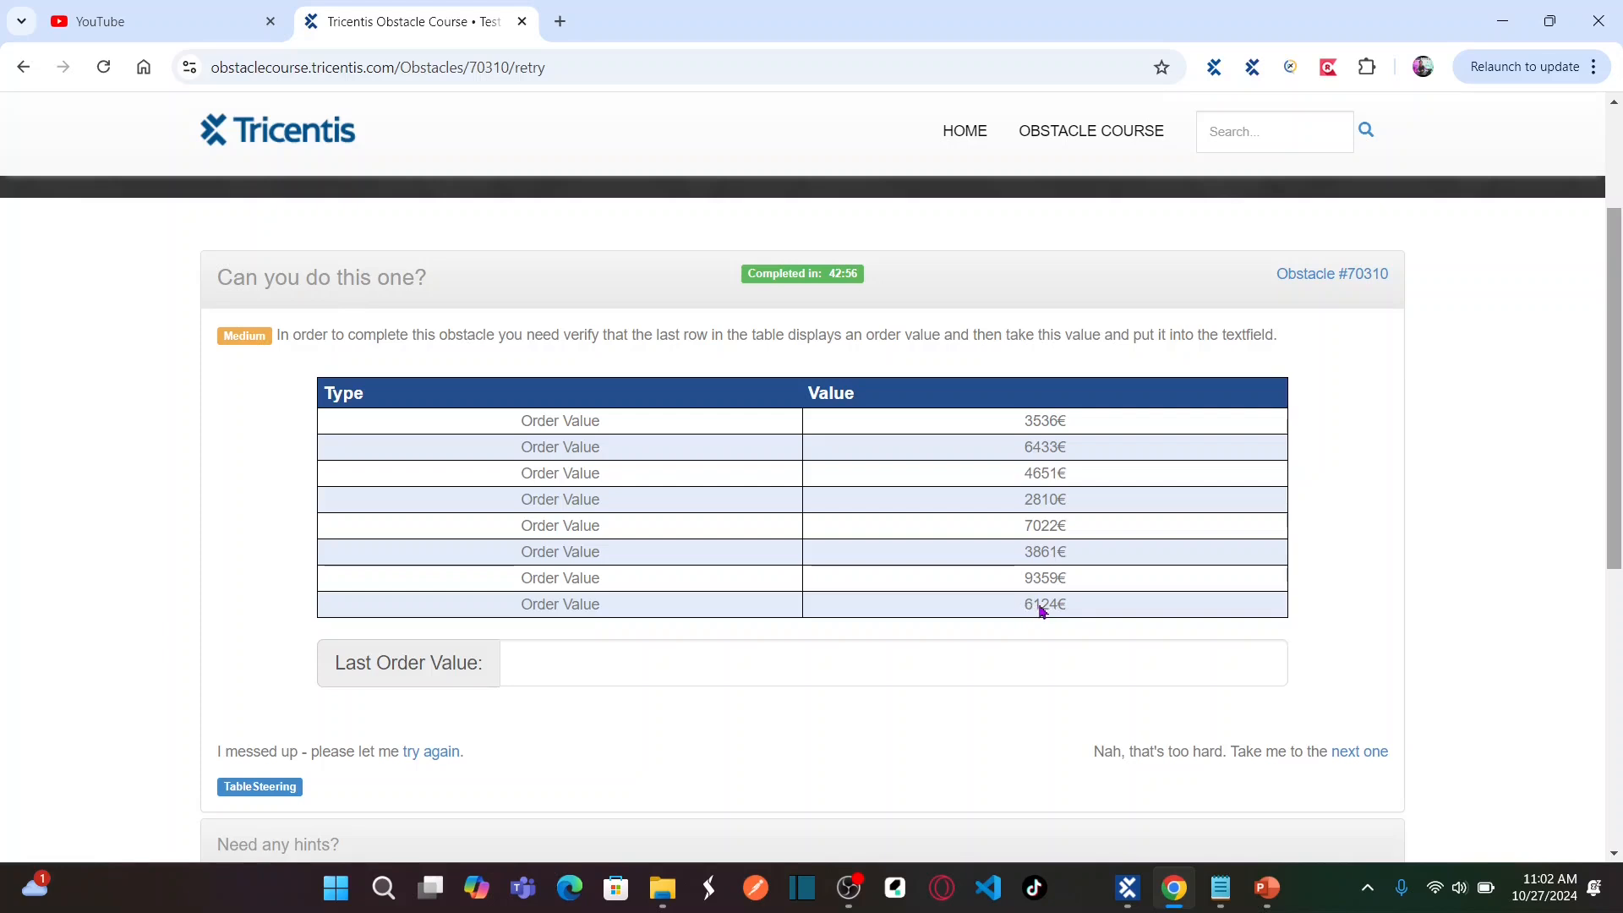
- Submit 6124 as the last order value for the obstacle and restart the obstacle for another try
{"action": "left_click", "coordinate": [848, 672]}
{"action": "type", "text": "6124"}
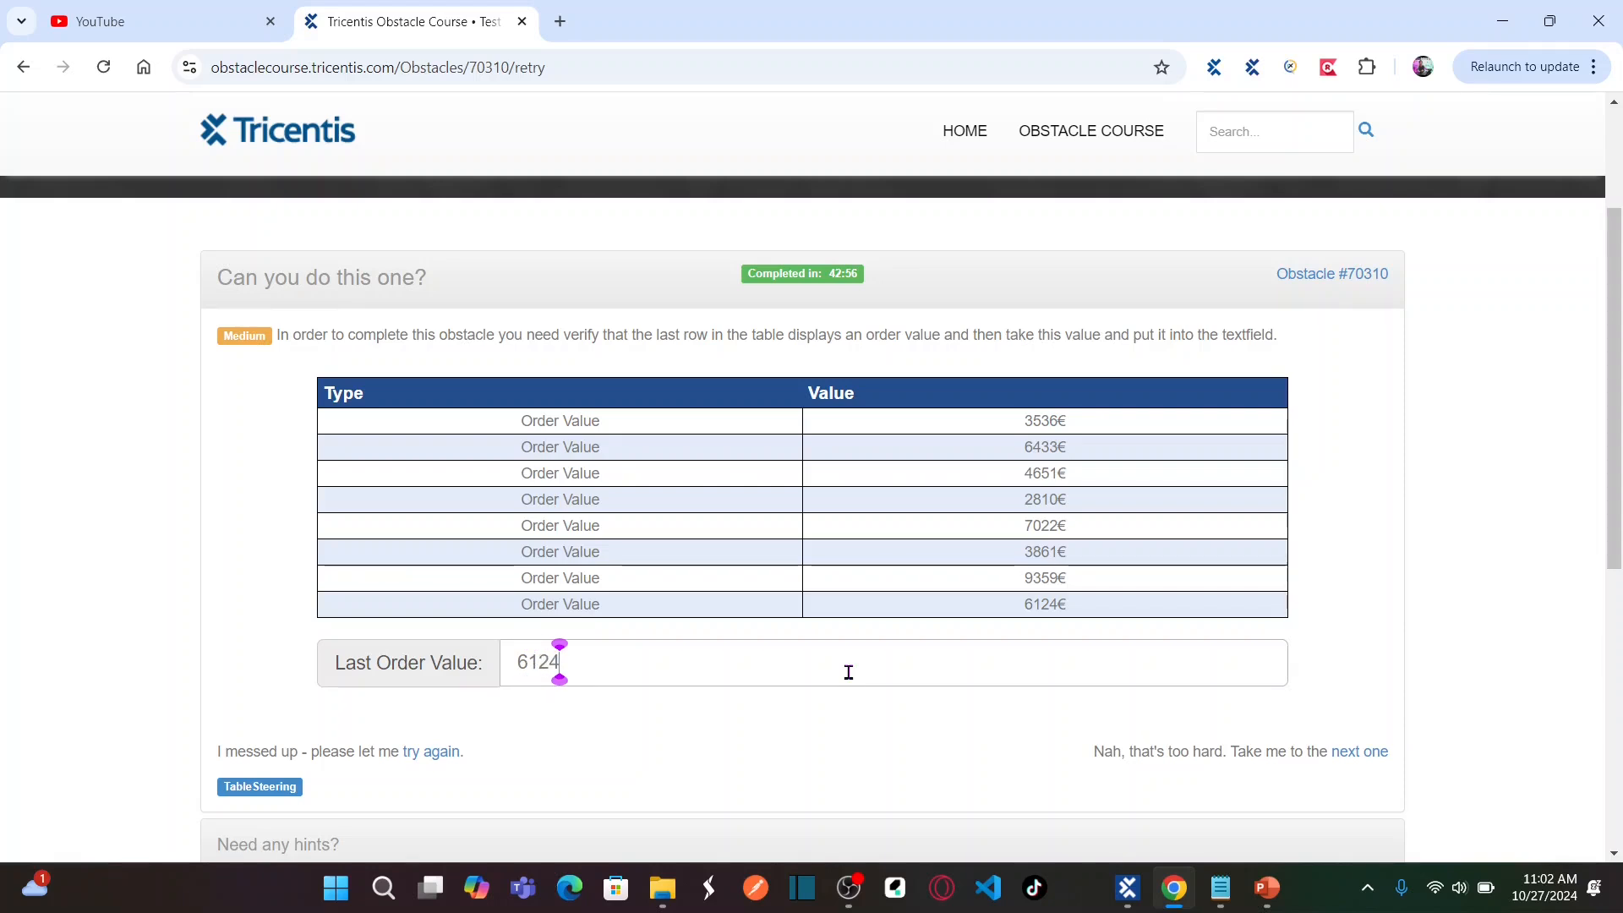
{"action": "key", "text": "Return"}
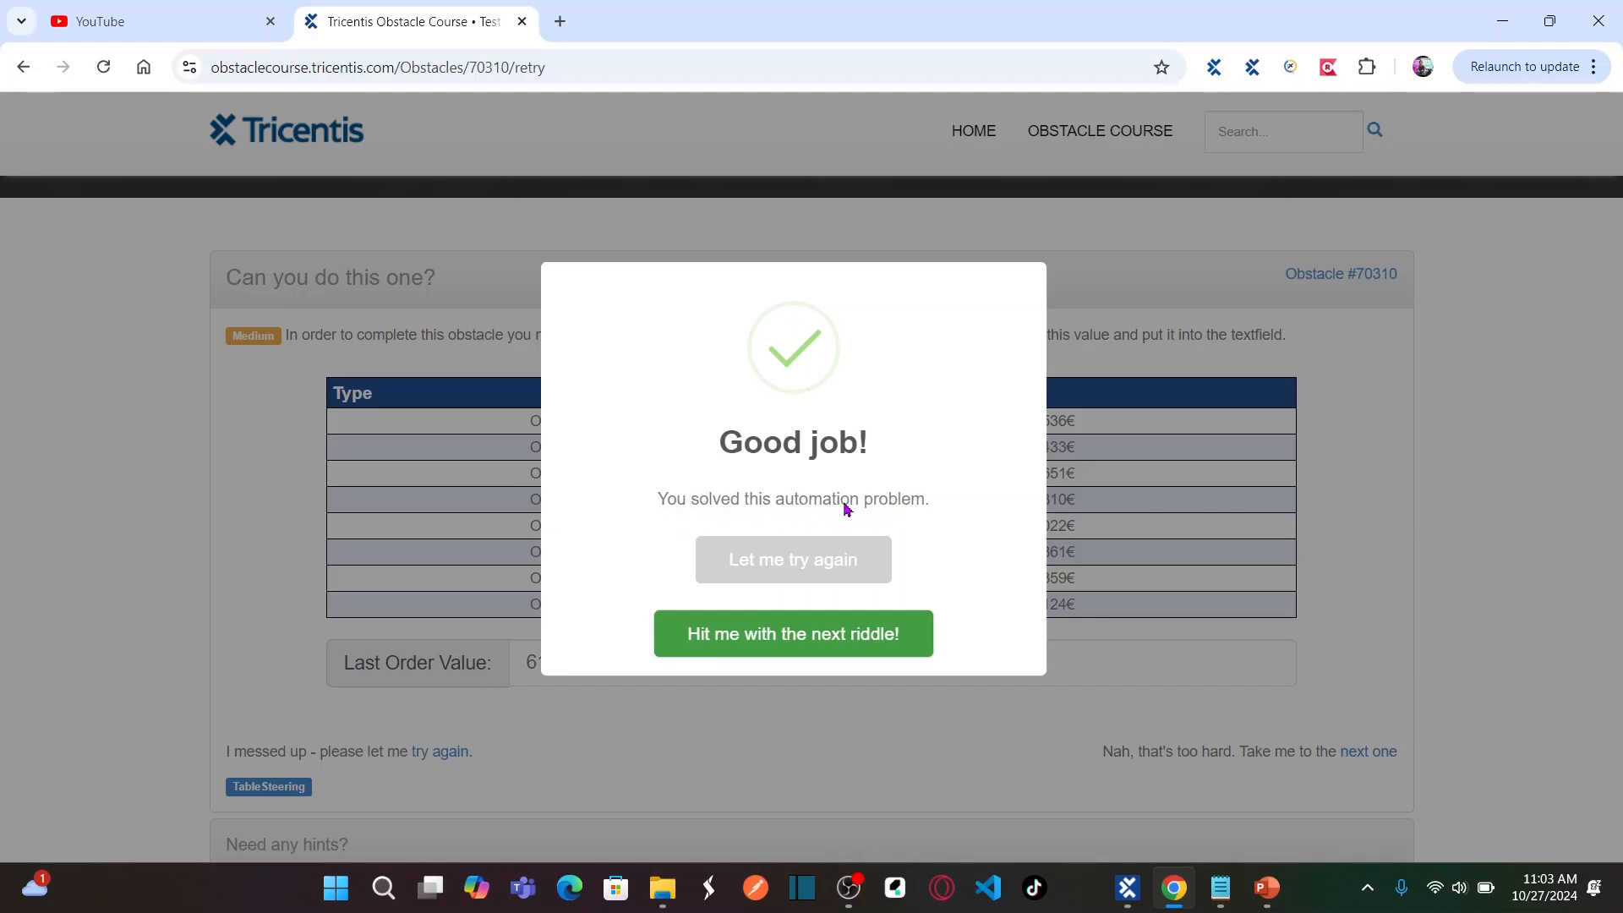
{"action": "left_click", "coordinate": [812, 562]}
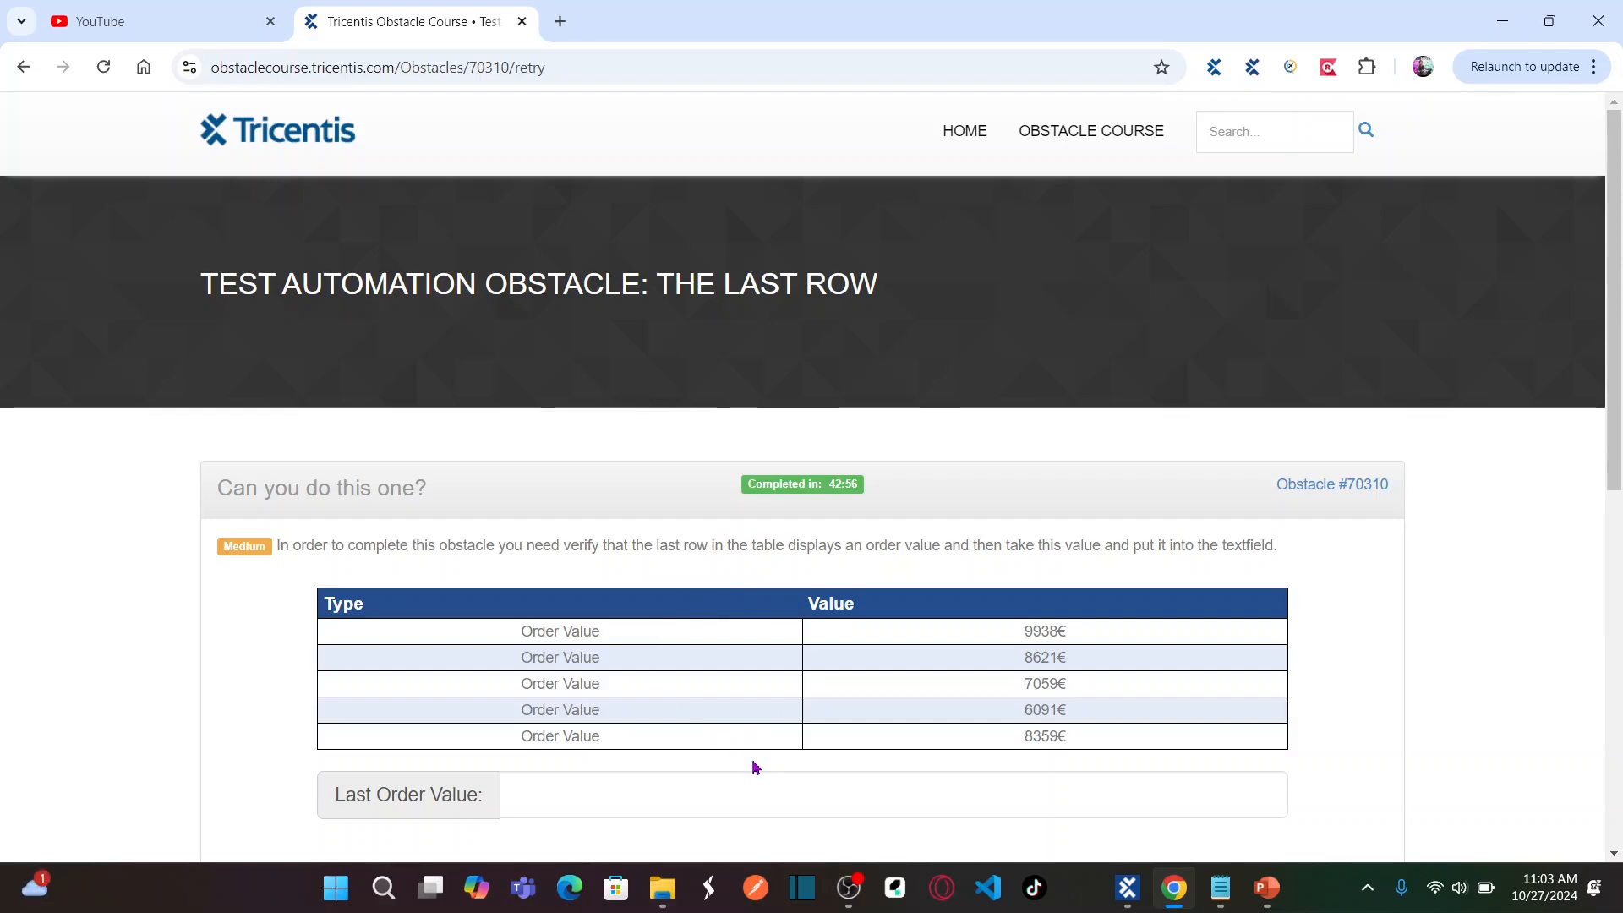
- Submit 8359€ as the last order value from the regenerated table and restart the obstacle again
{"action": "scroll", "coordinate": [755, 767], "scroll_direction": "down", "scroll_amount": 1}
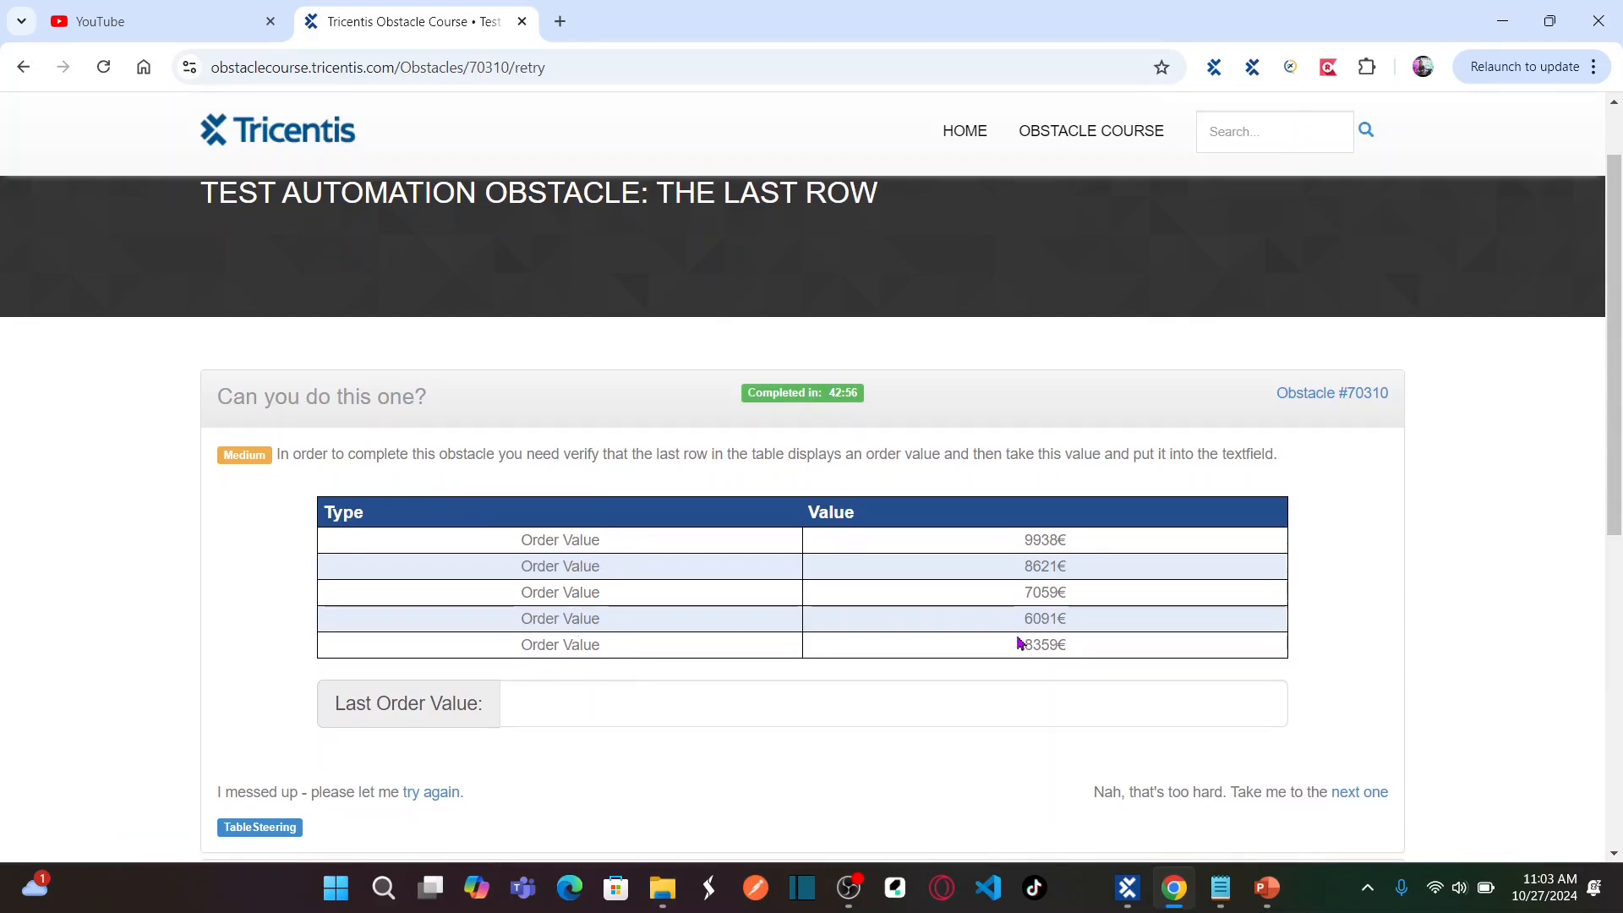
{"action": "left_click", "coordinate": [770, 718]}
{"action": "type", "text": "8359€"}
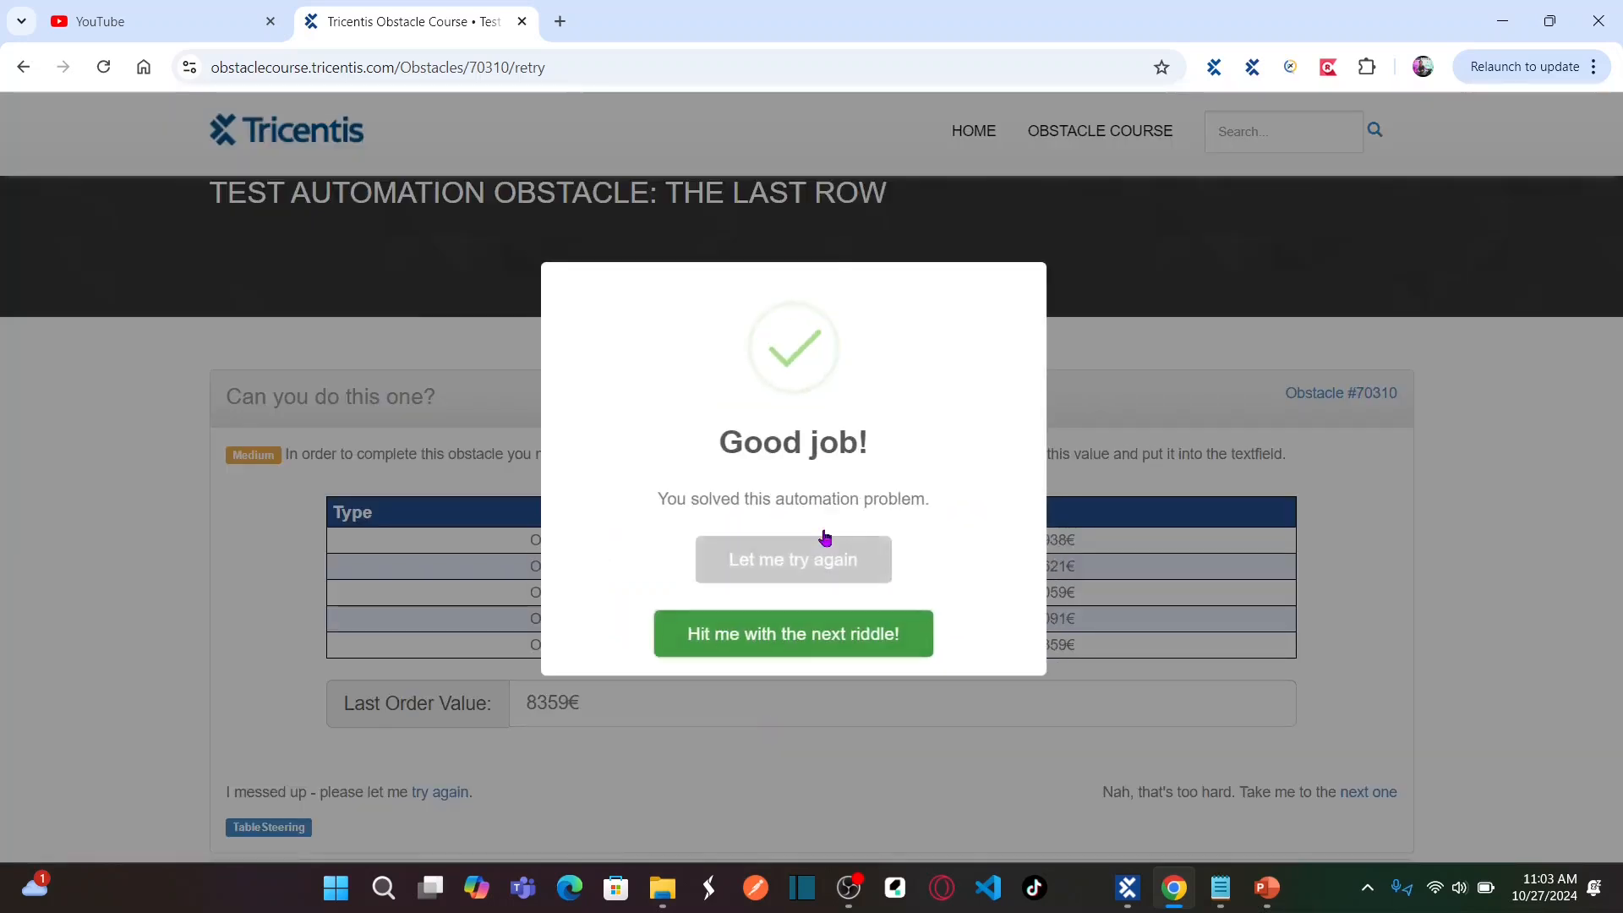
{"action": "left_click", "coordinate": [772, 567]}
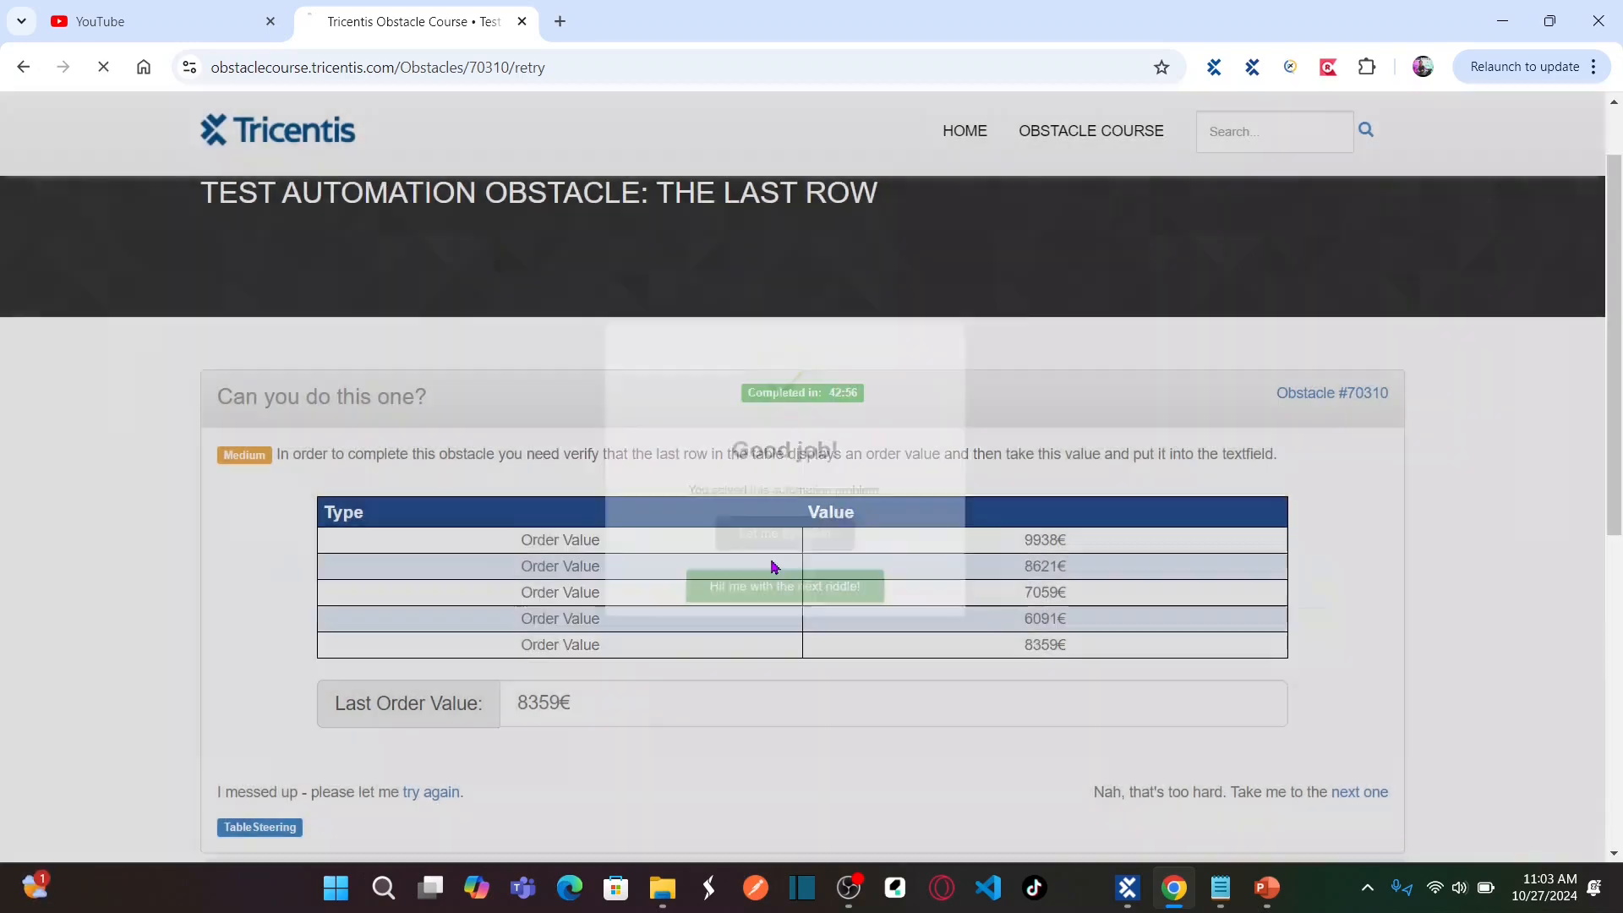
{"action": "scroll", "coordinate": [782, 684], "scroll_direction": "down", "scroll_amount": 3}
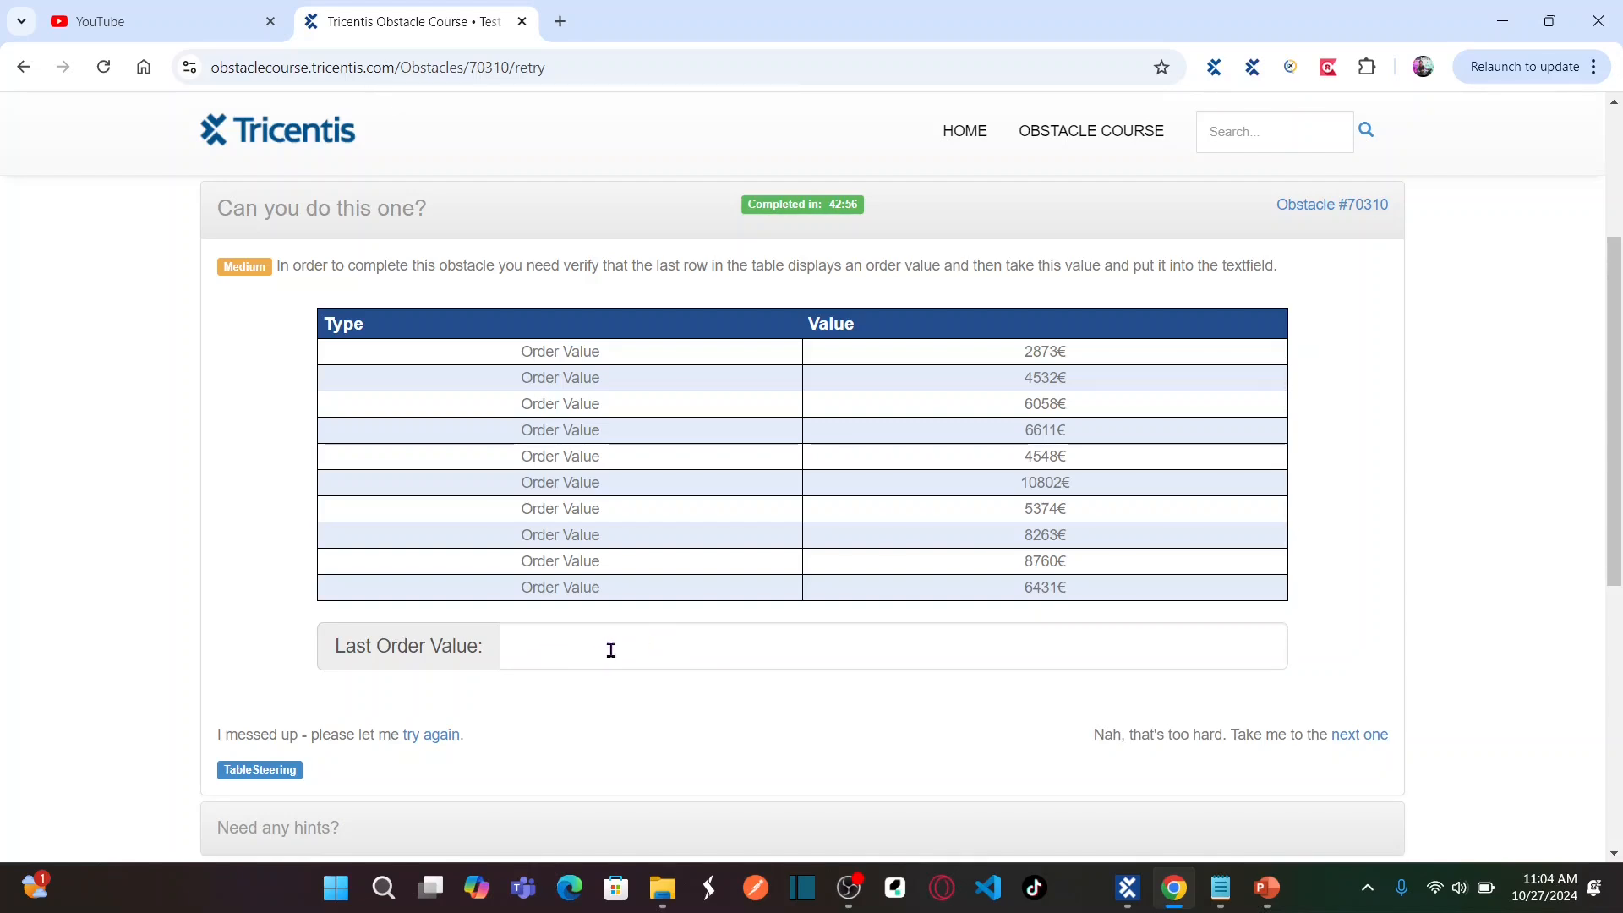
- Switch to Tosca Commander and open the Obstacles folder in the modules
{"action": "left_click", "coordinate": [1128, 888]}
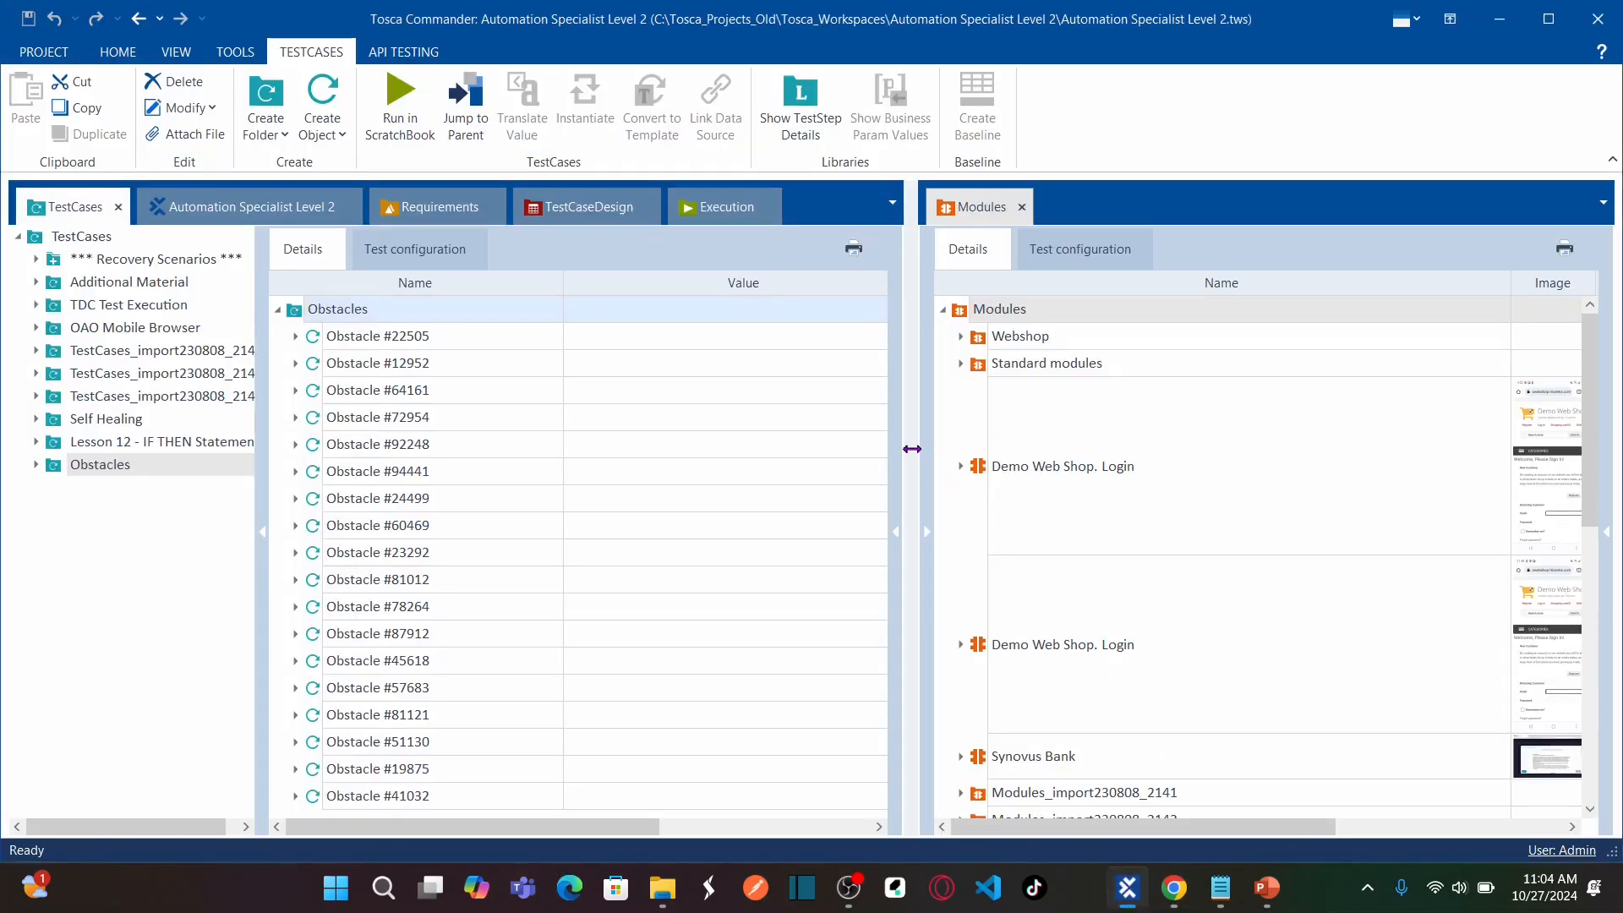
{"action": "left_click_drag", "start_coordinate": [913, 449], "coordinate": [791, 444]}
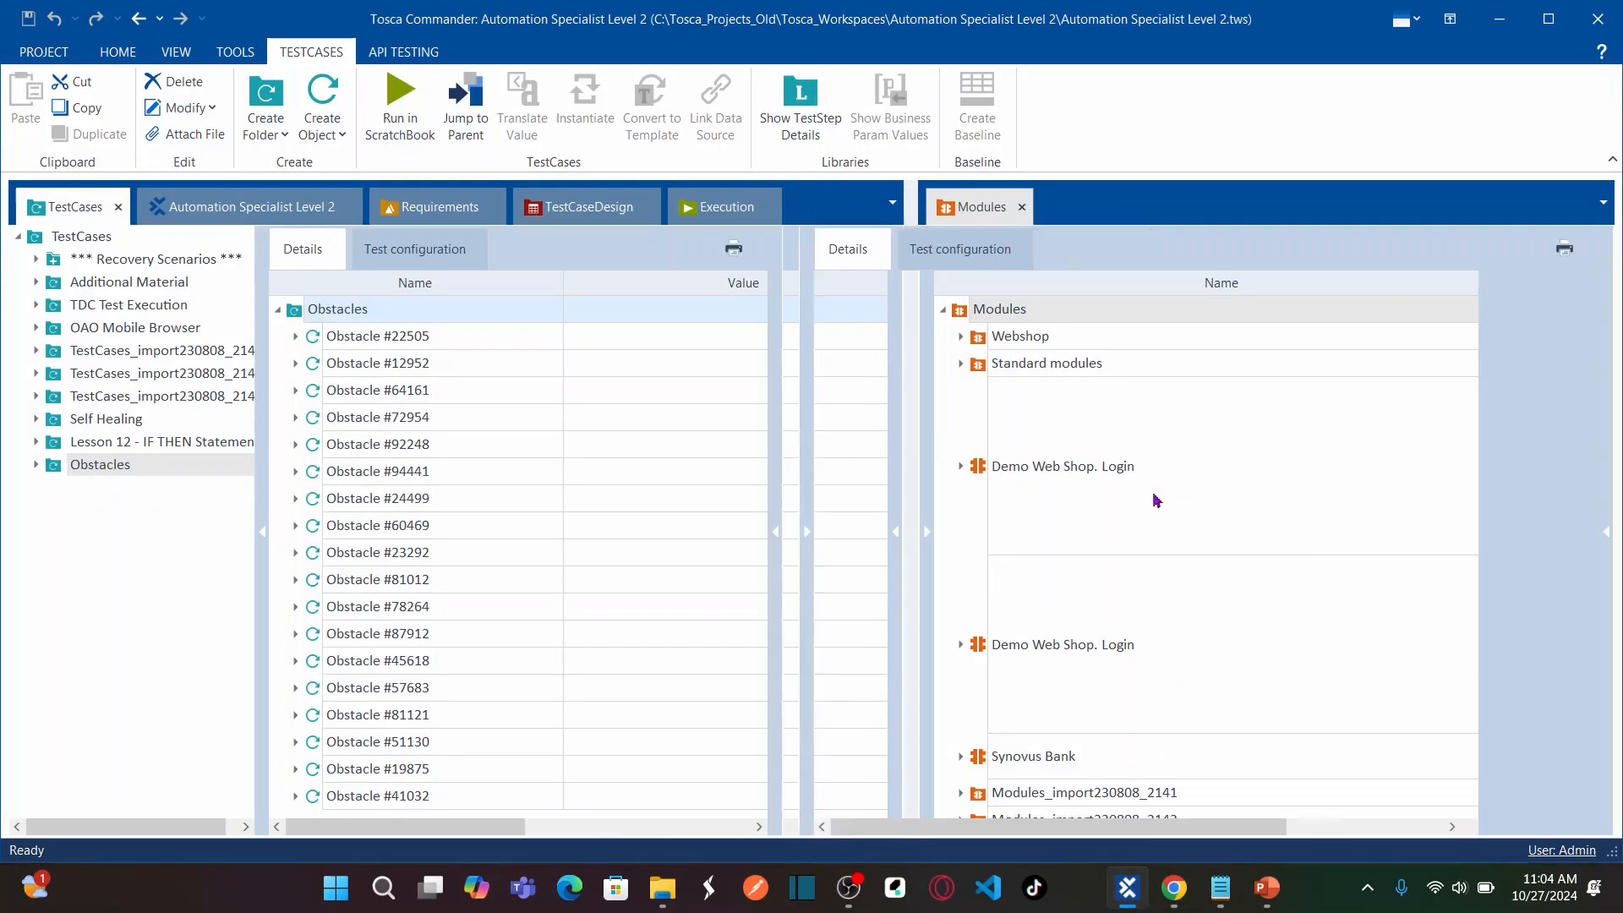
{"action": "left_click_drag", "start_coordinate": [1595, 340], "coordinate": [1609, 688]}
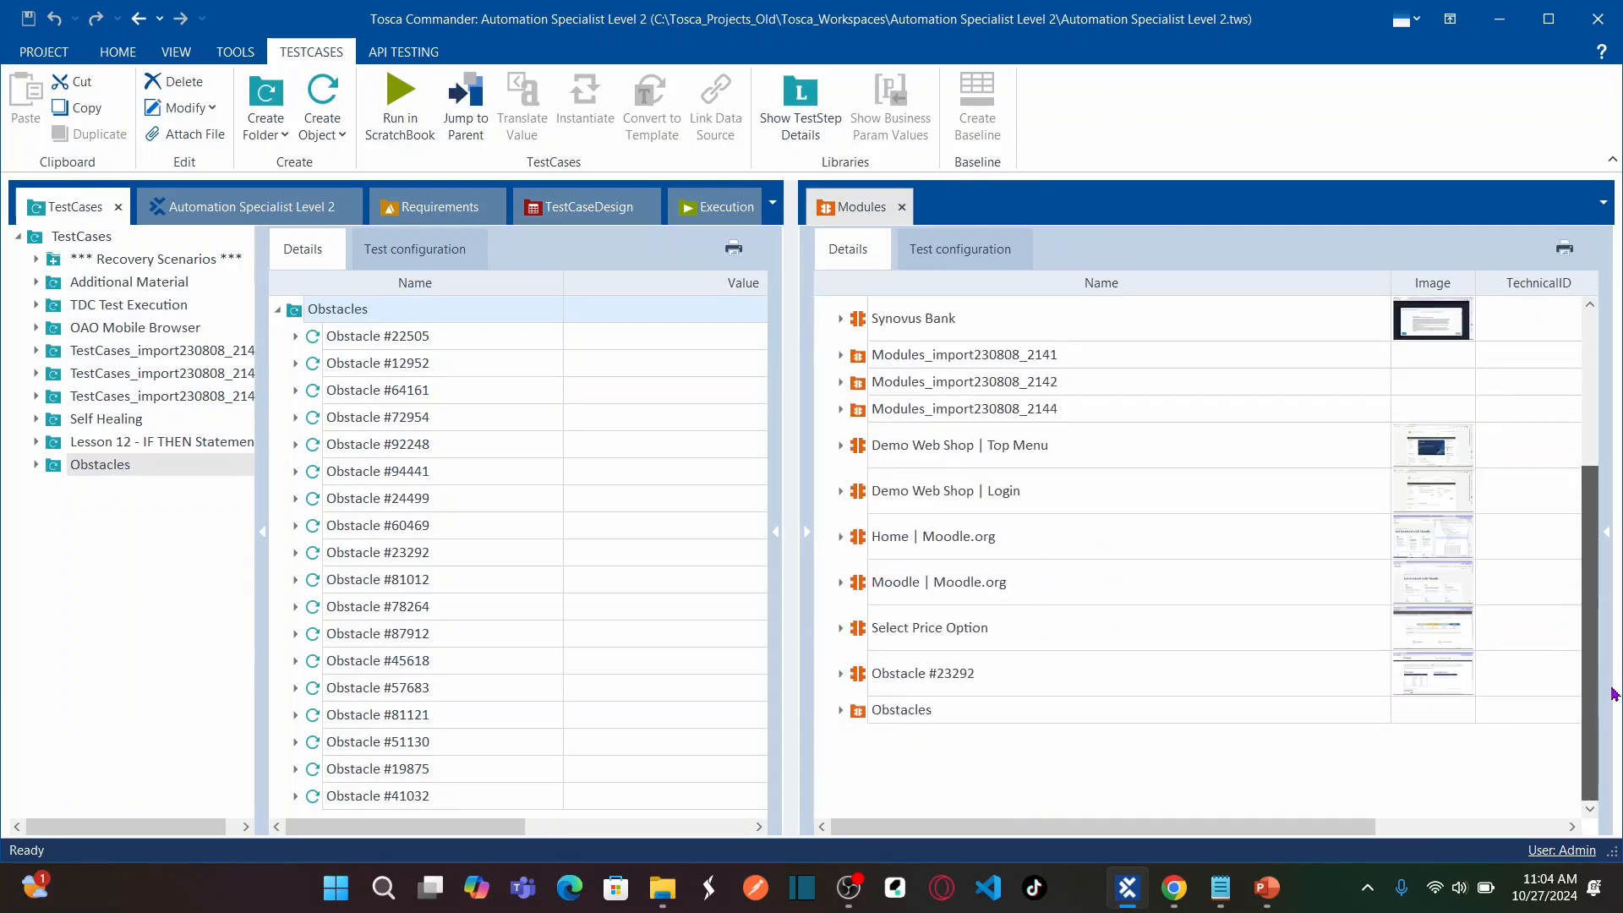
{"action": "left_click", "coordinate": [859, 715]}
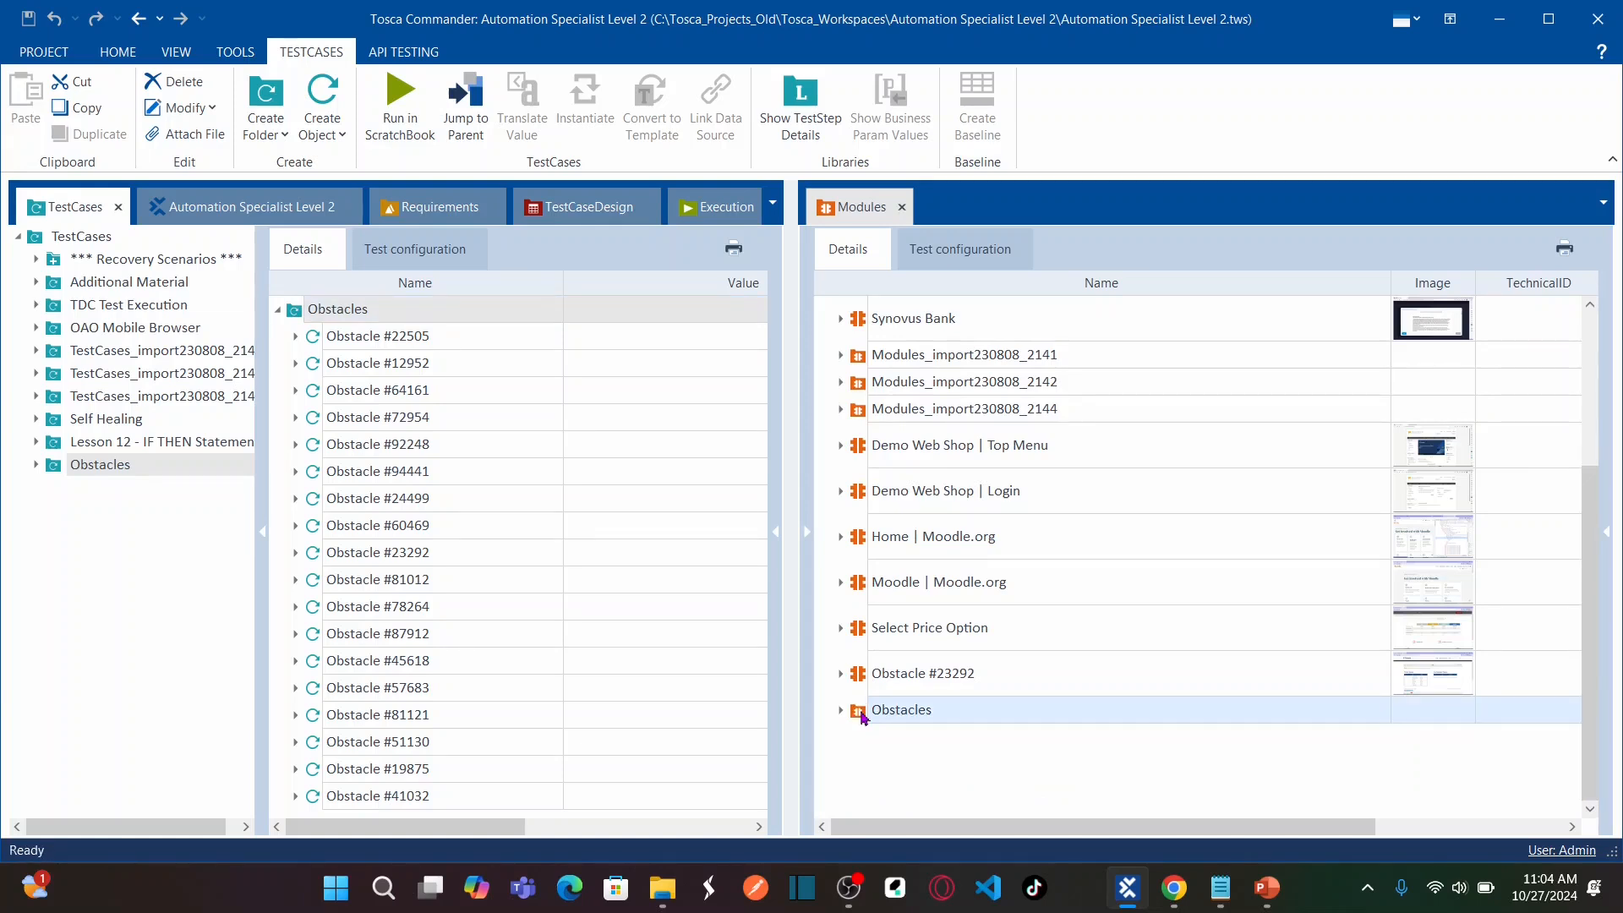
{"action": "double_click", "coordinate": [861, 715]}
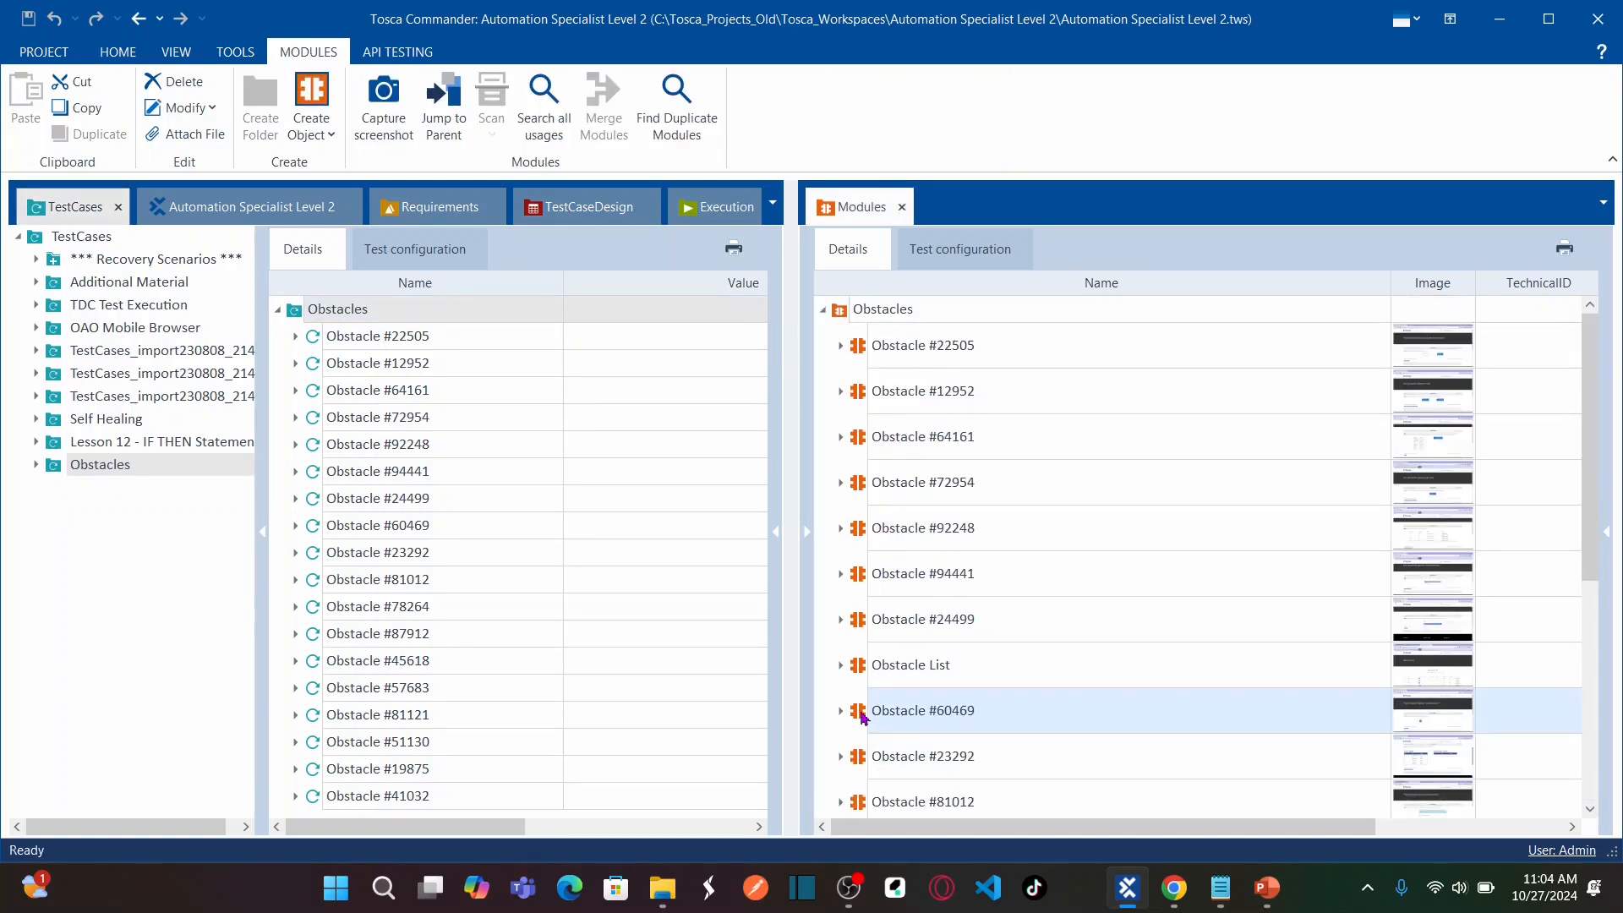
{"action": "left_click_drag", "start_coordinate": [1595, 393], "coordinate": [1594, 747]}
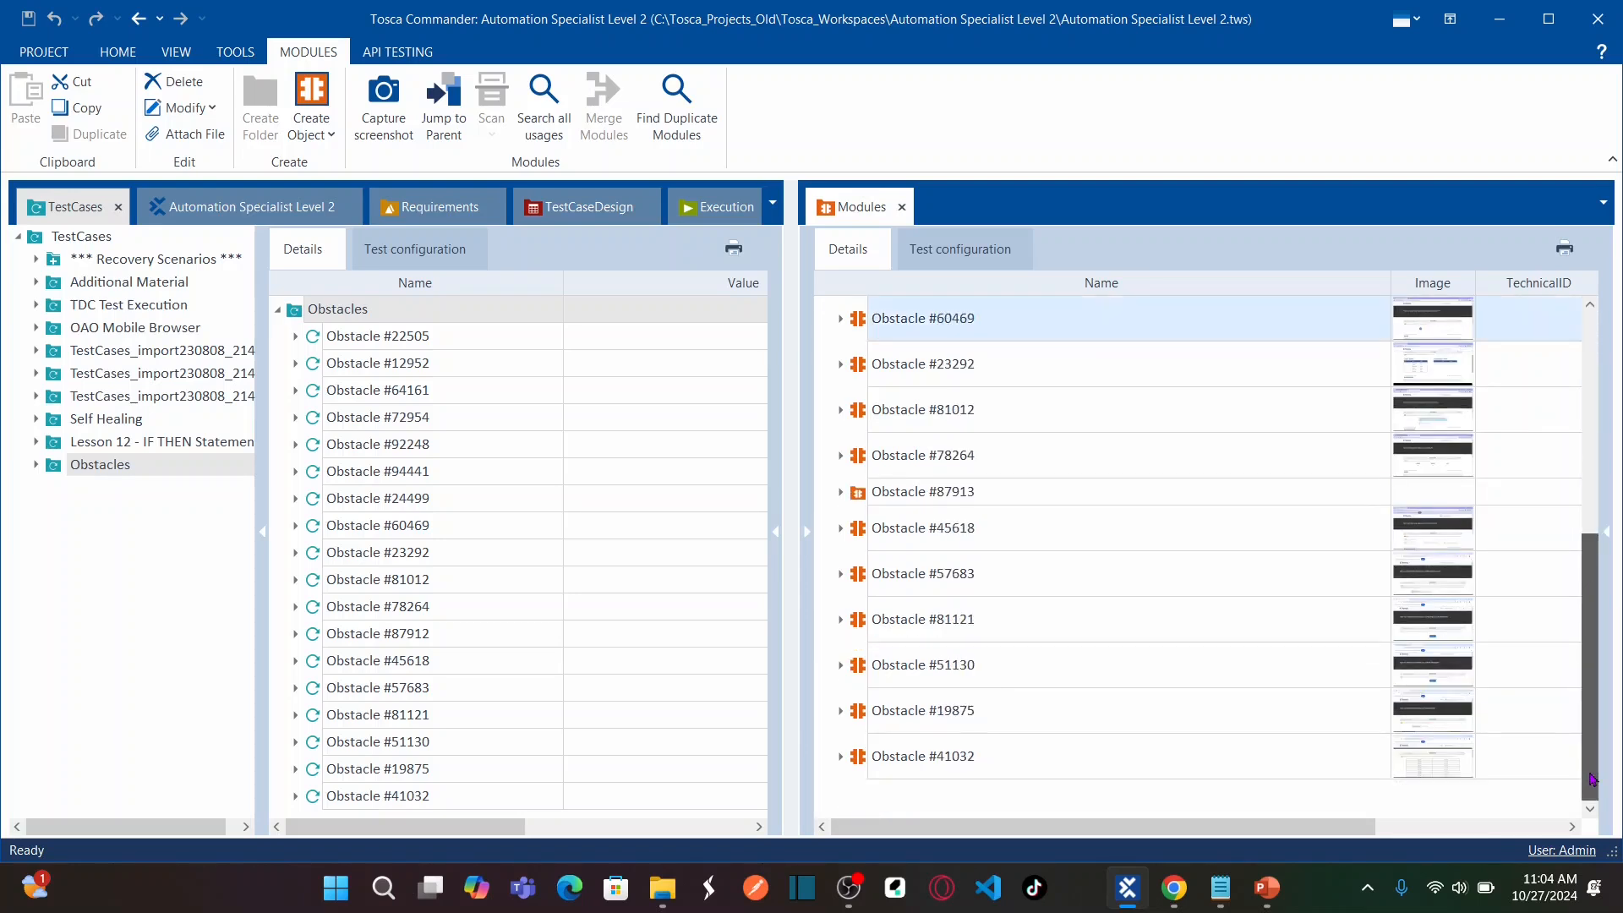
{"action": "left_click_drag", "start_coordinate": [1597, 617], "coordinate": [1585, 295]}
- Start an application scan from the Obstacles module folder and scan the Tricentis Obstacle Course browser window
{"action": "right_click", "coordinate": [887, 312]}
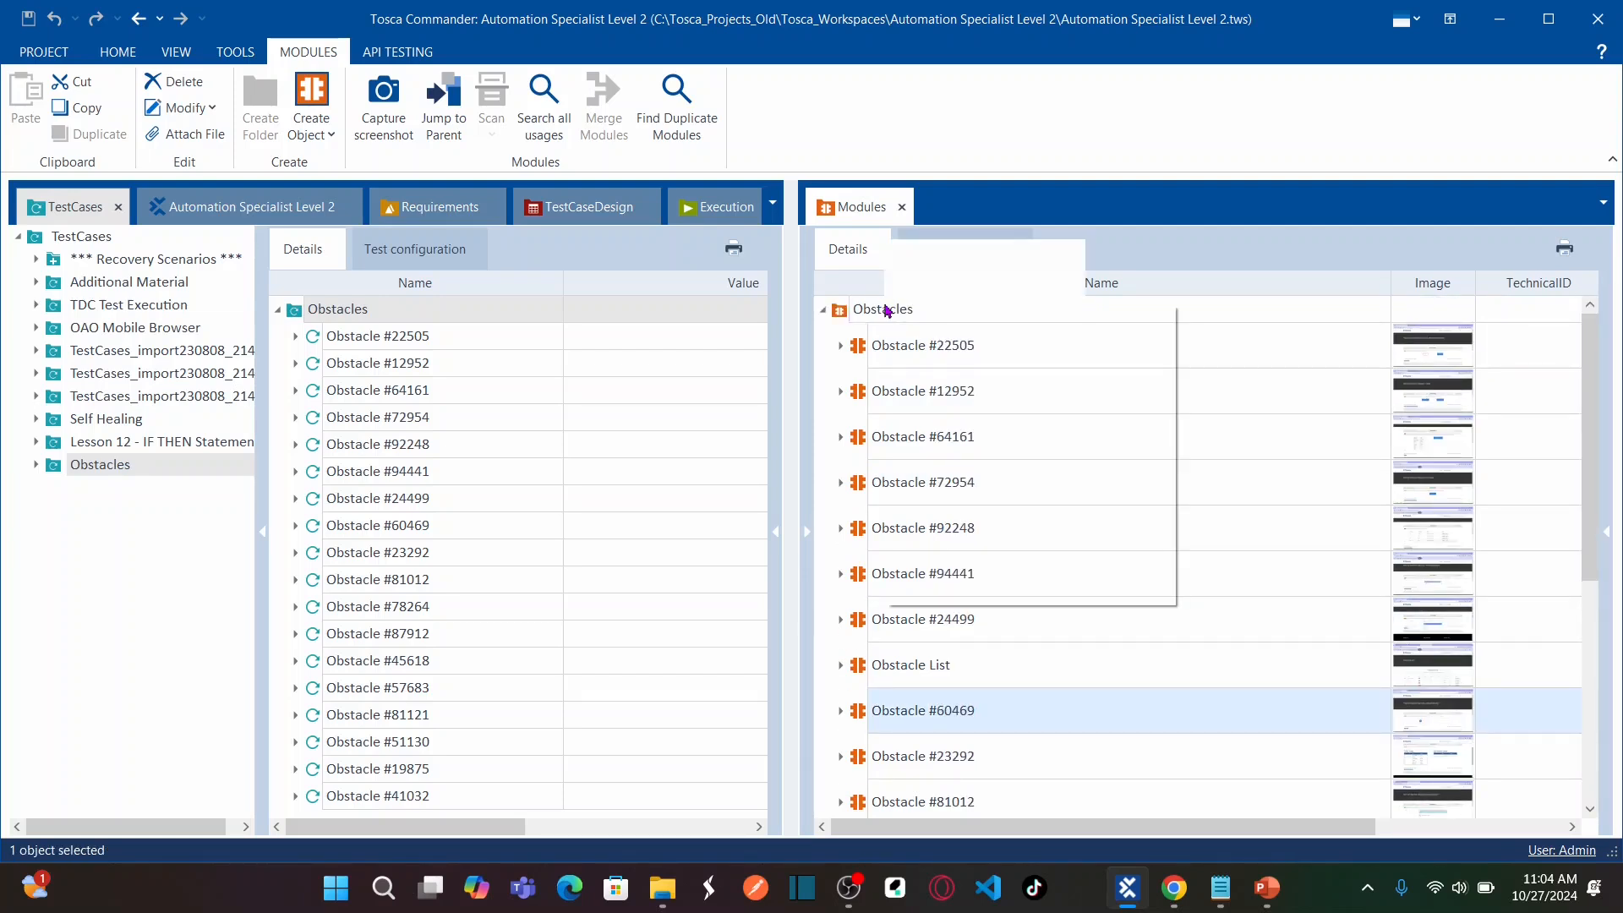
{"action": "mouse_move", "coordinate": [981, 373]}
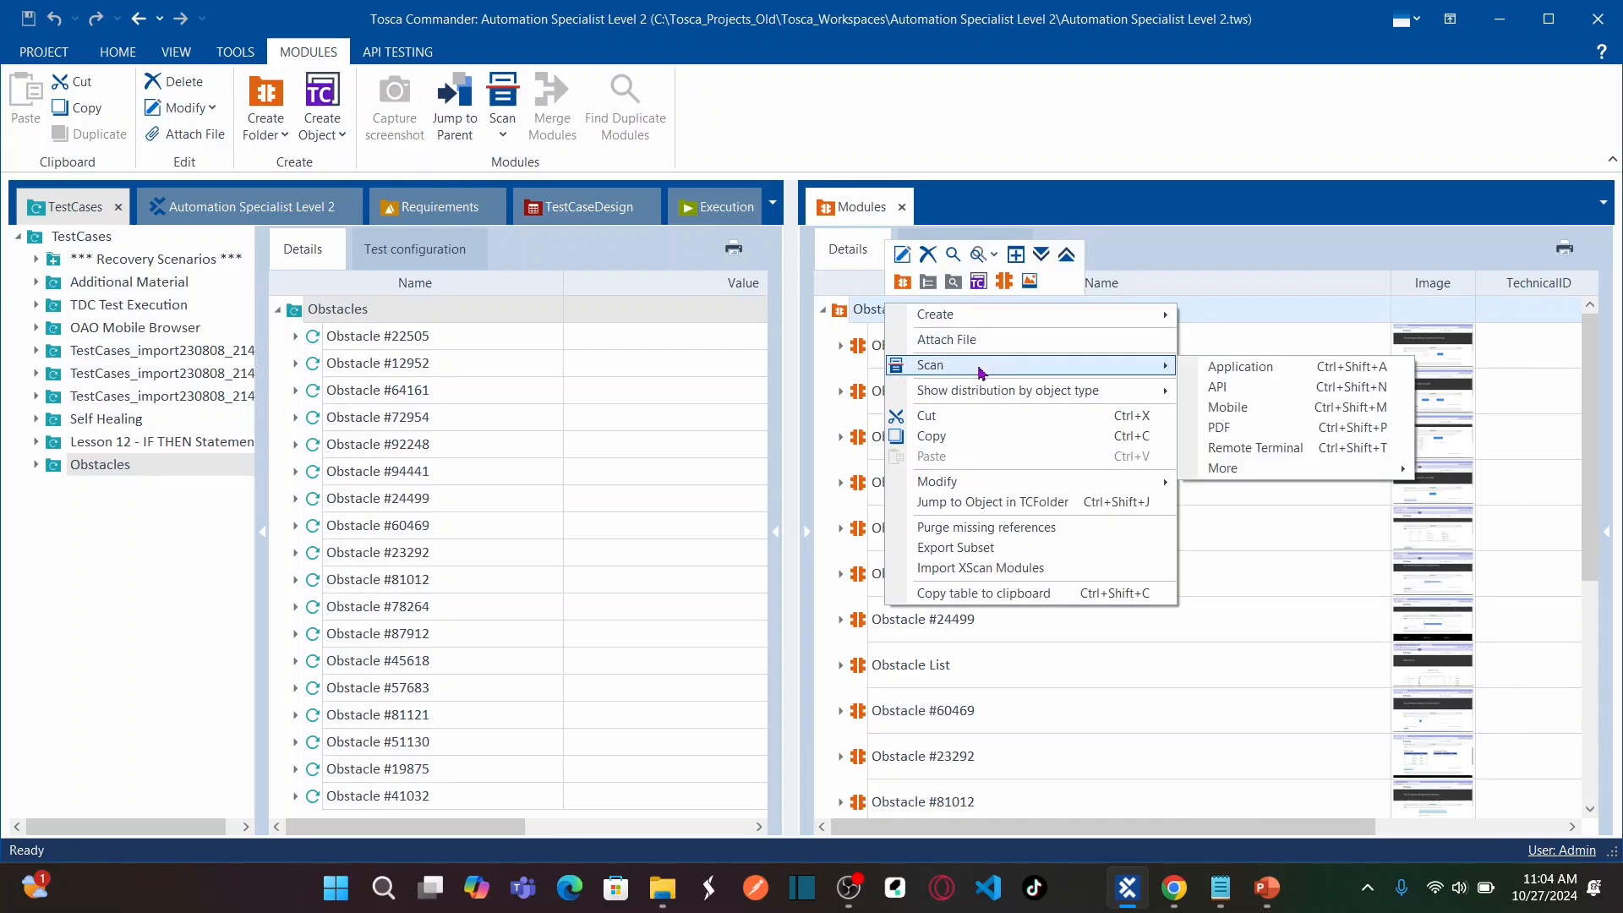
{"action": "left_click", "coordinate": [1243, 368]}
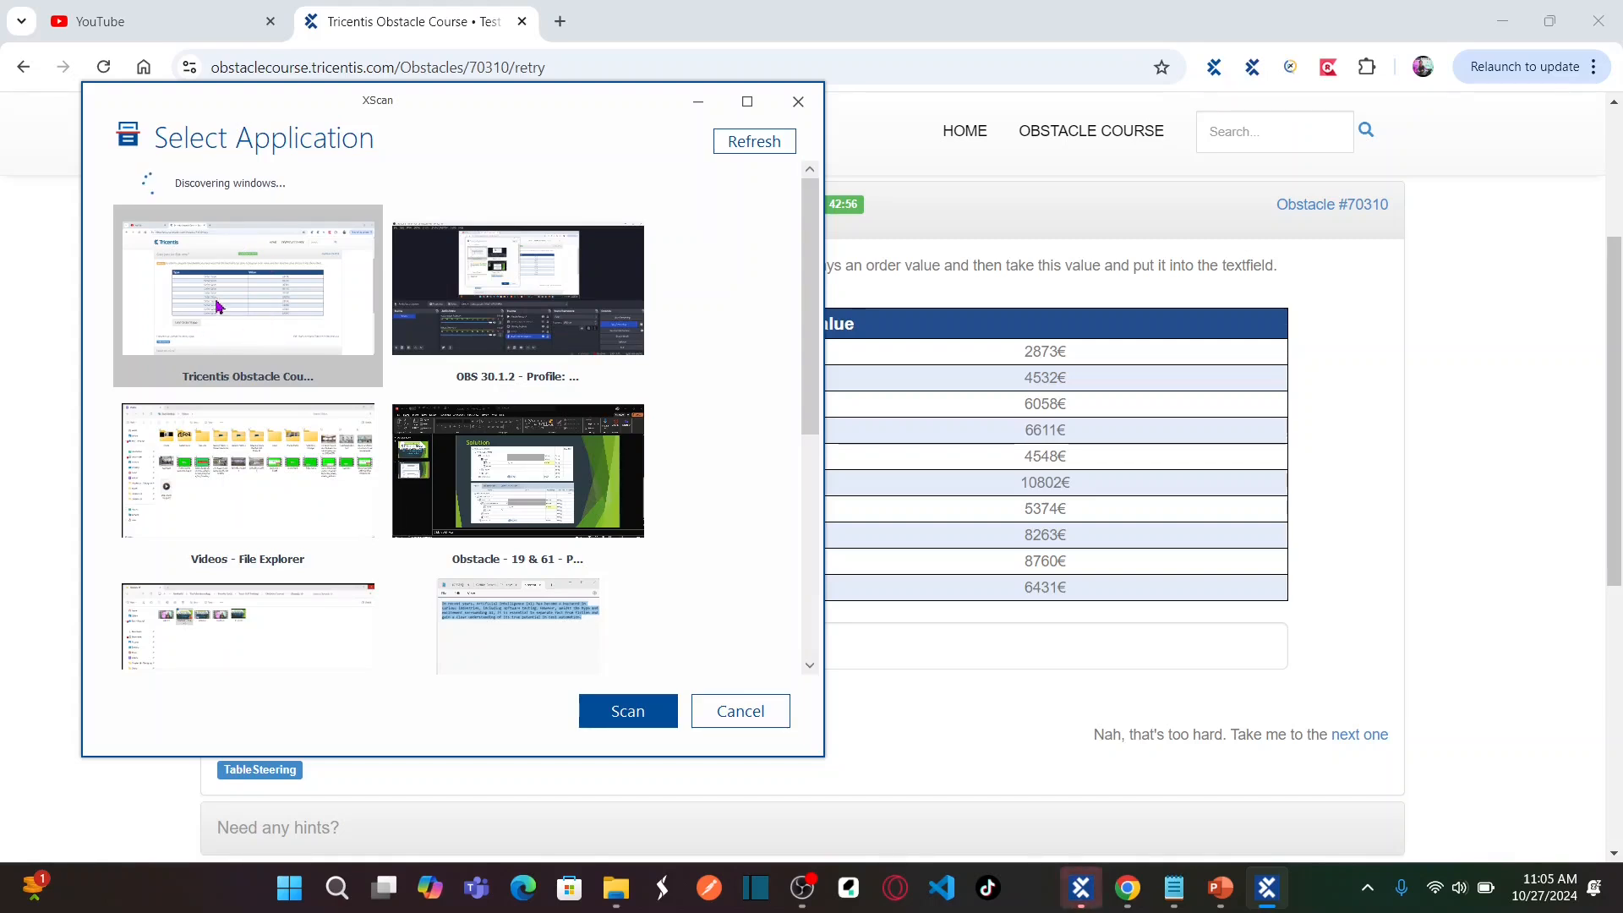
{"action": "left_click", "coordinate": [632, 718]}
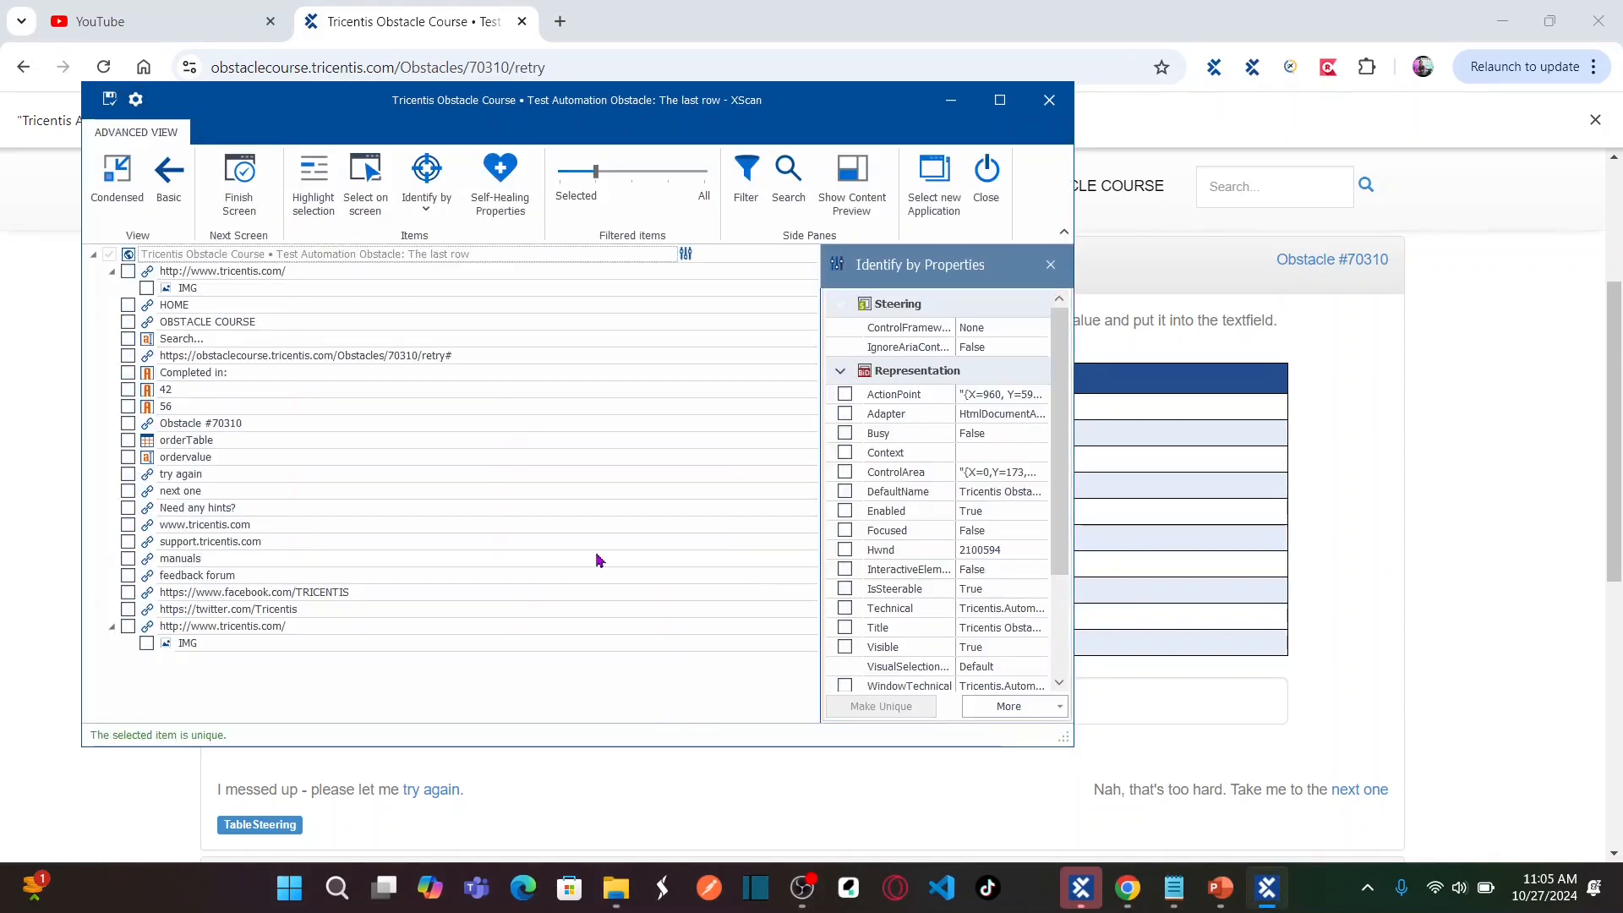
- Include the orderTable and ordervalue controls in the scanned module
{"action": "left_click_drag", "start_coordinate": [560, 108], "coordinate": [1118, 171]}
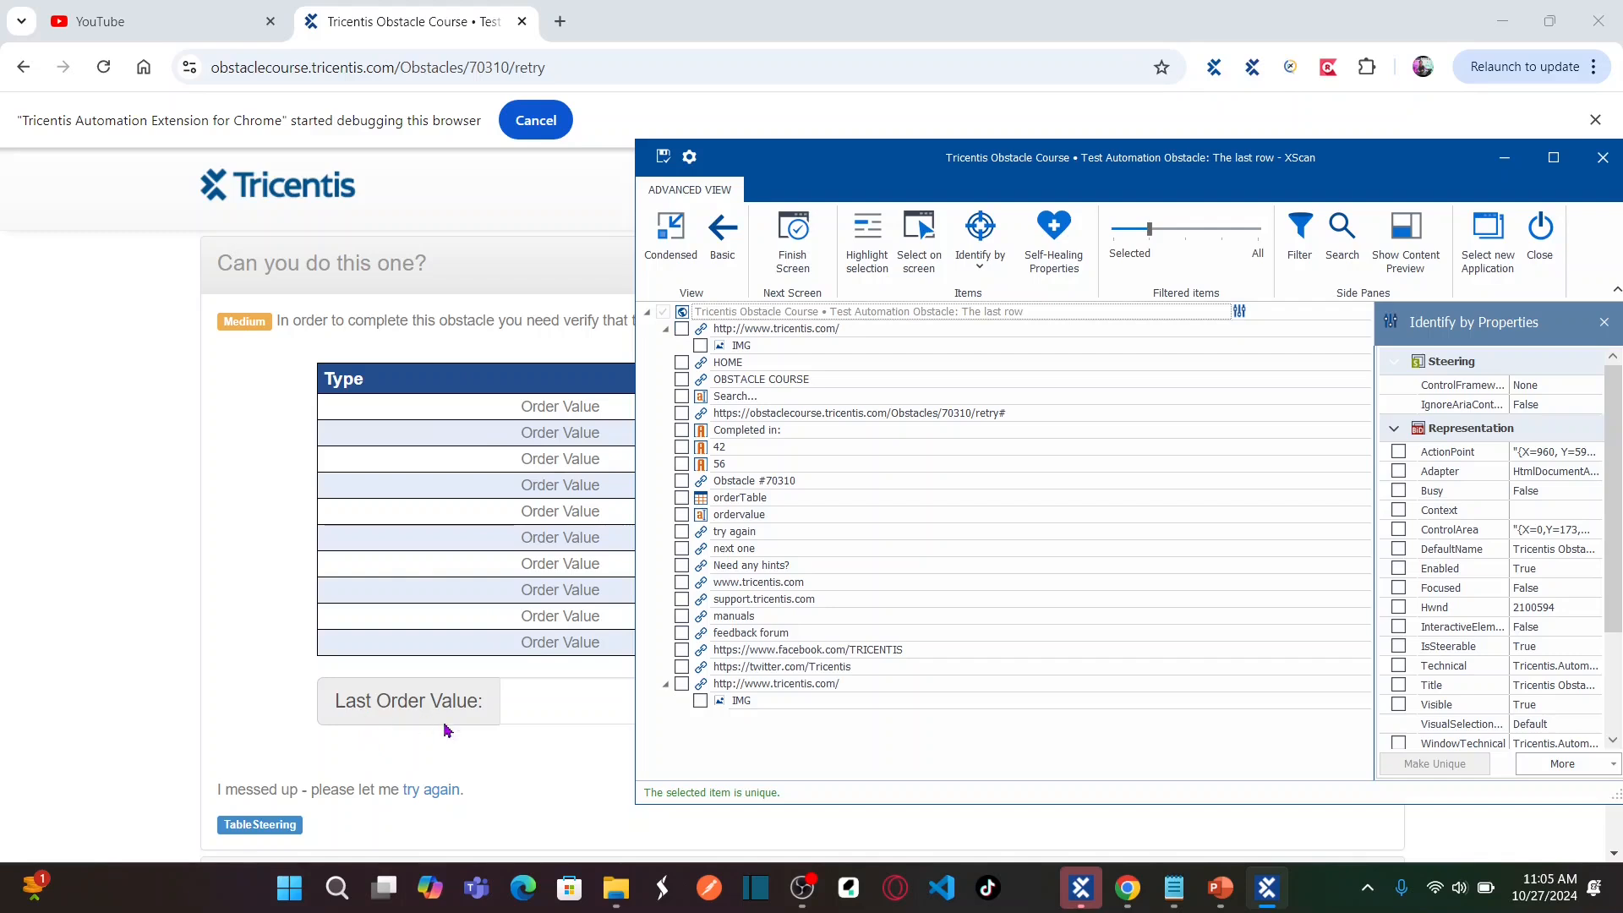
{"action": "left_click", "coordinate": [683, 498]}
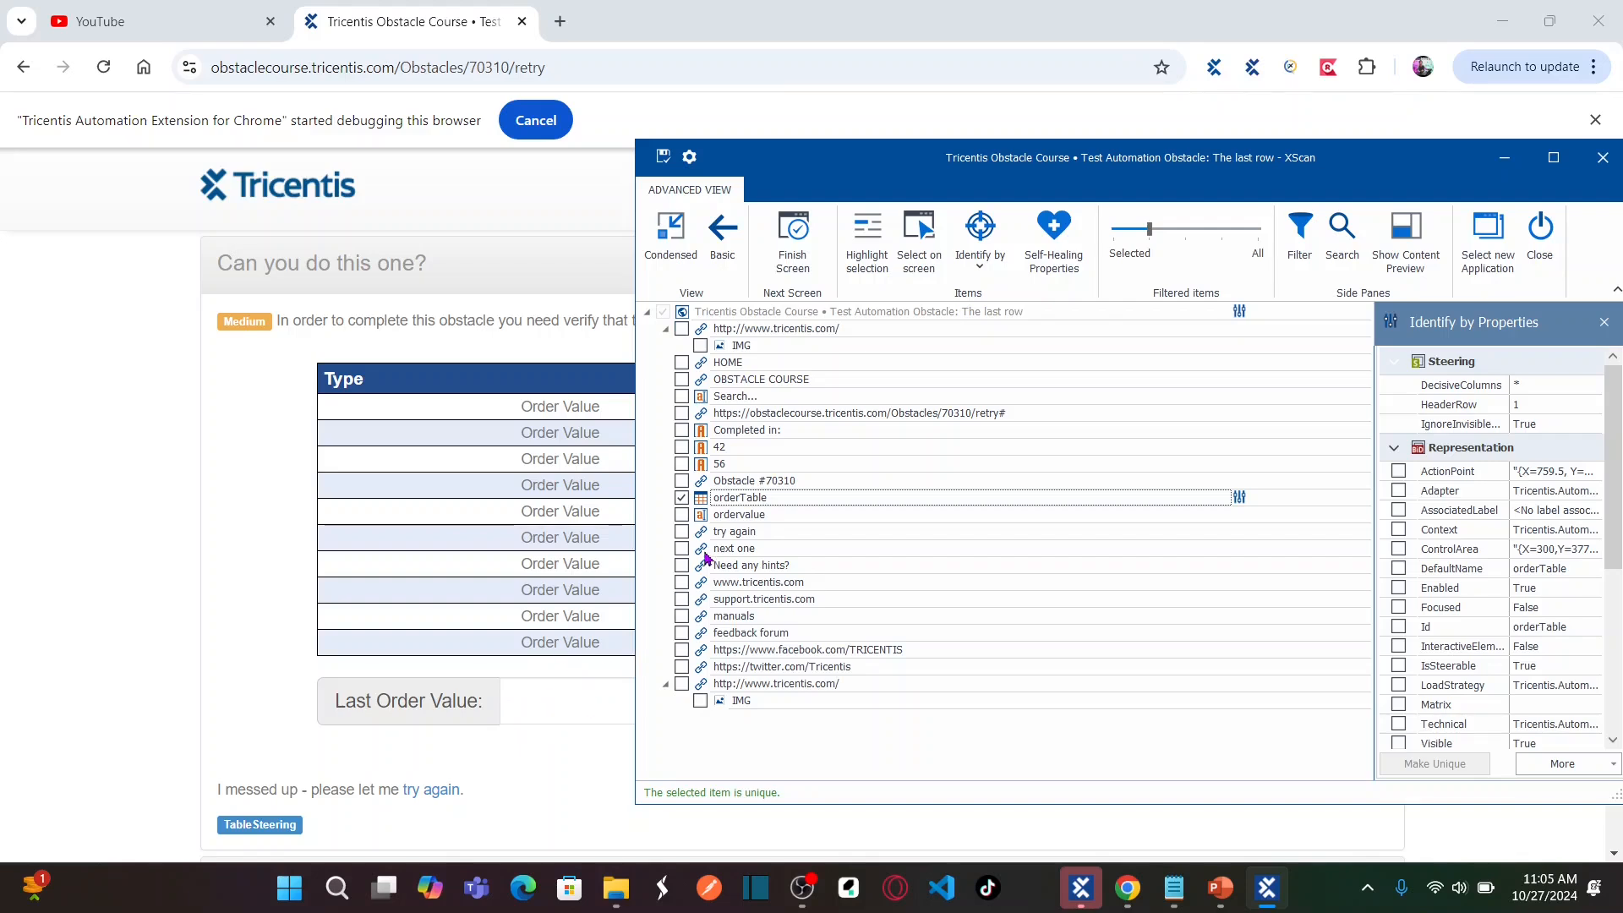
{"action": "left_click", "coordinate": [677, 514]}
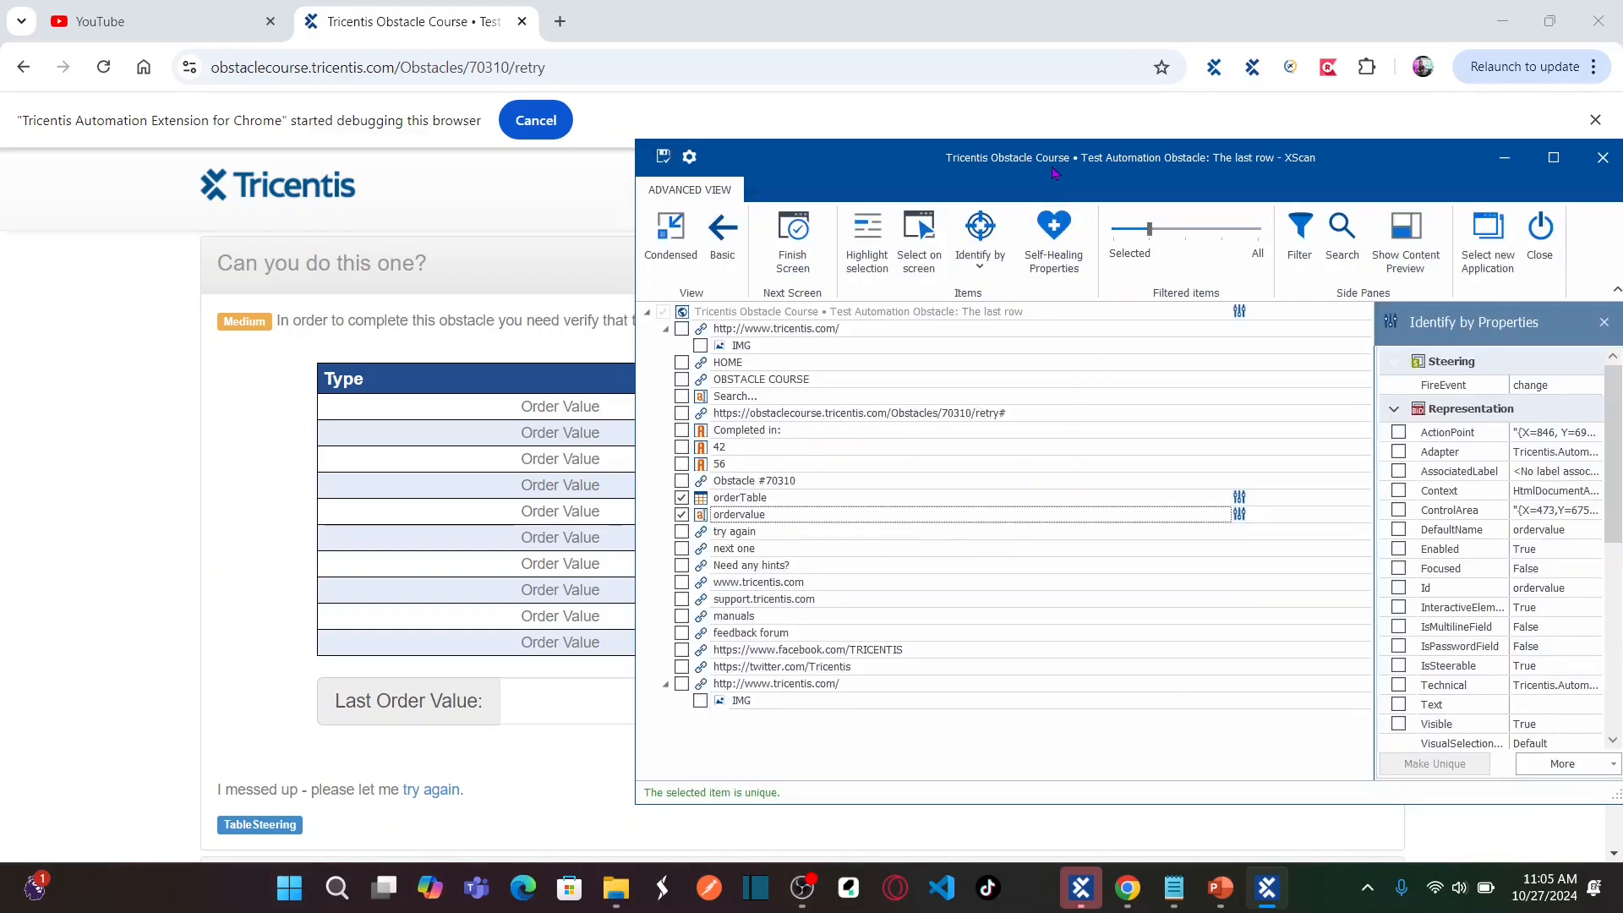
- Rename the scanned module Obstacle #70310 using the title copied from the web page, and save it before closing XScan
{"action": "left_click_drag", "start_coordinate": [864, 165], "coordinate": [653, 243]}
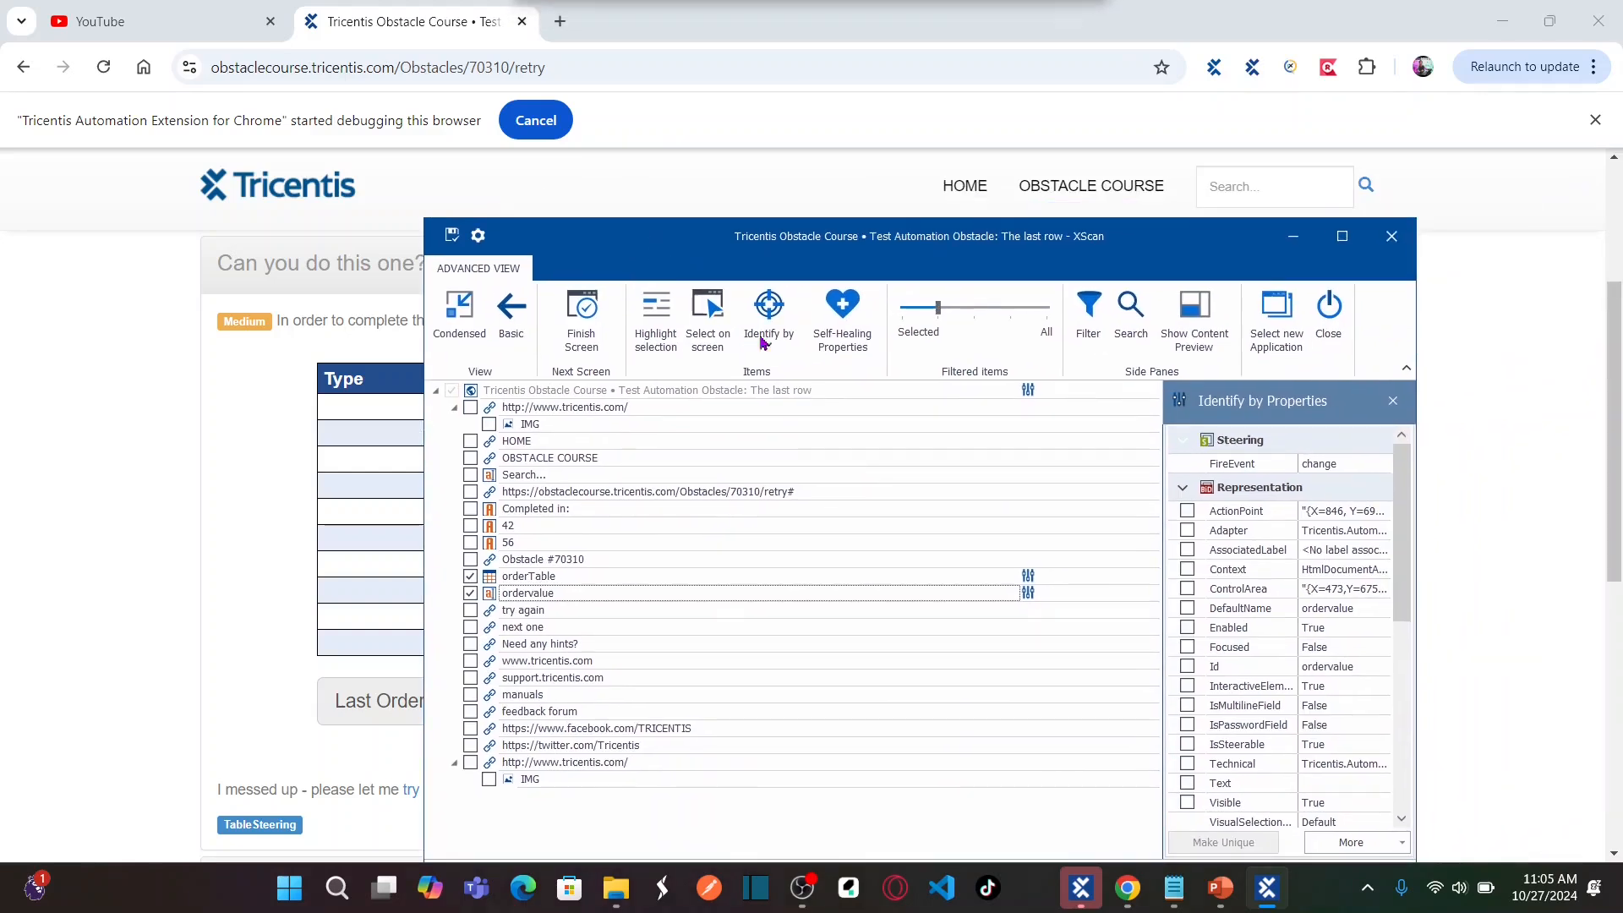
{"action": "left_click", "coordinate": [732, 392]}
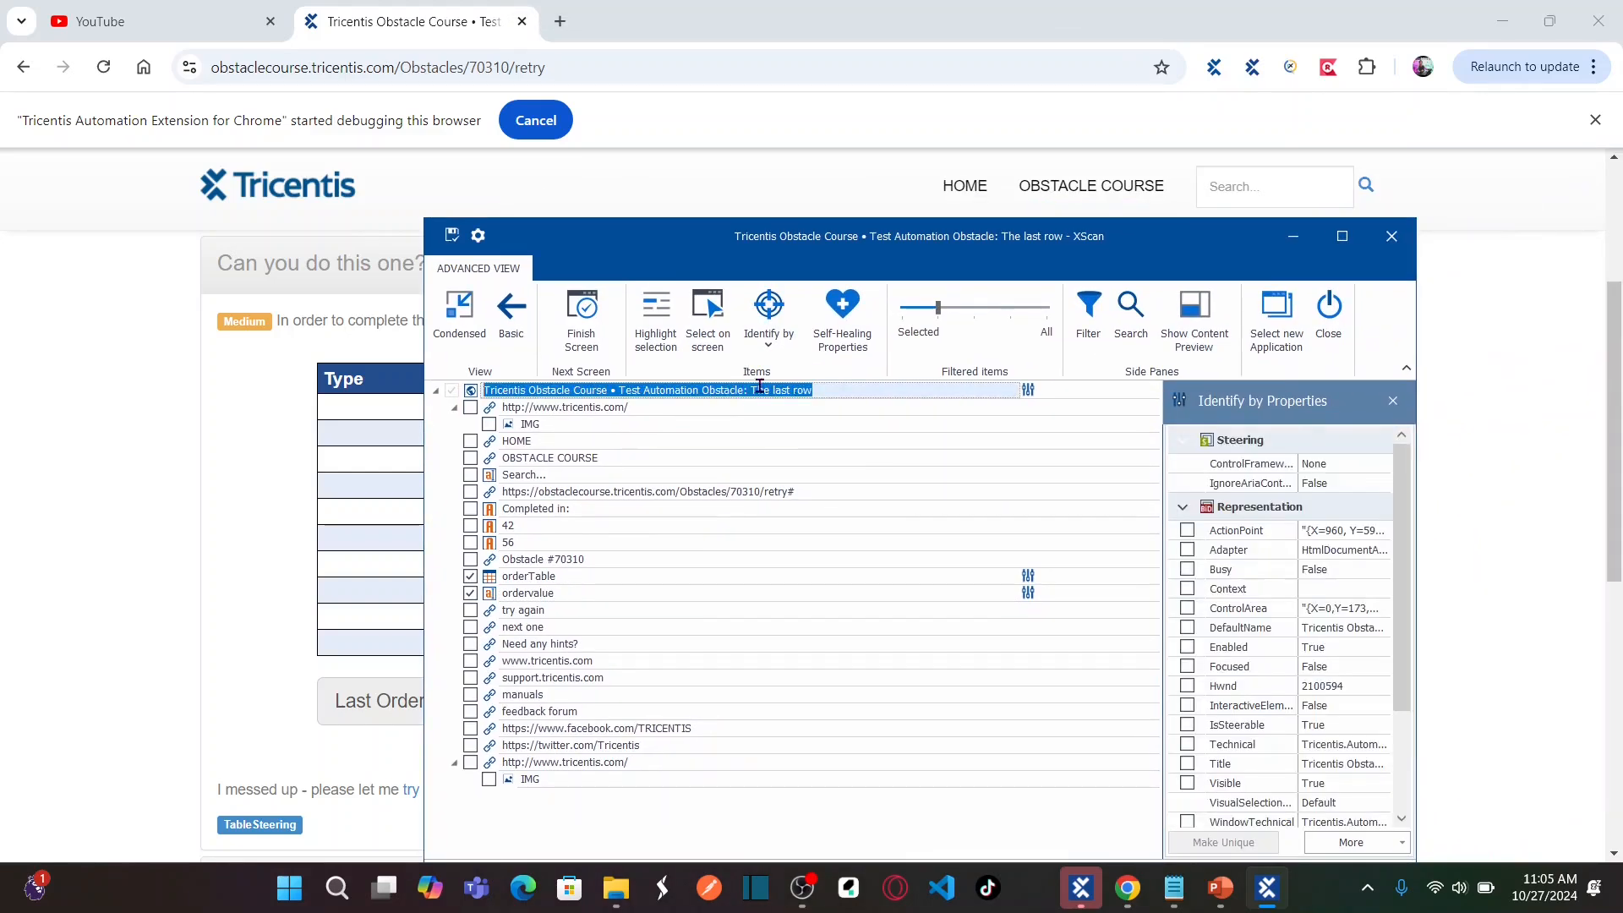
{"action": "left_click", "coordinate": [1512, 305]}
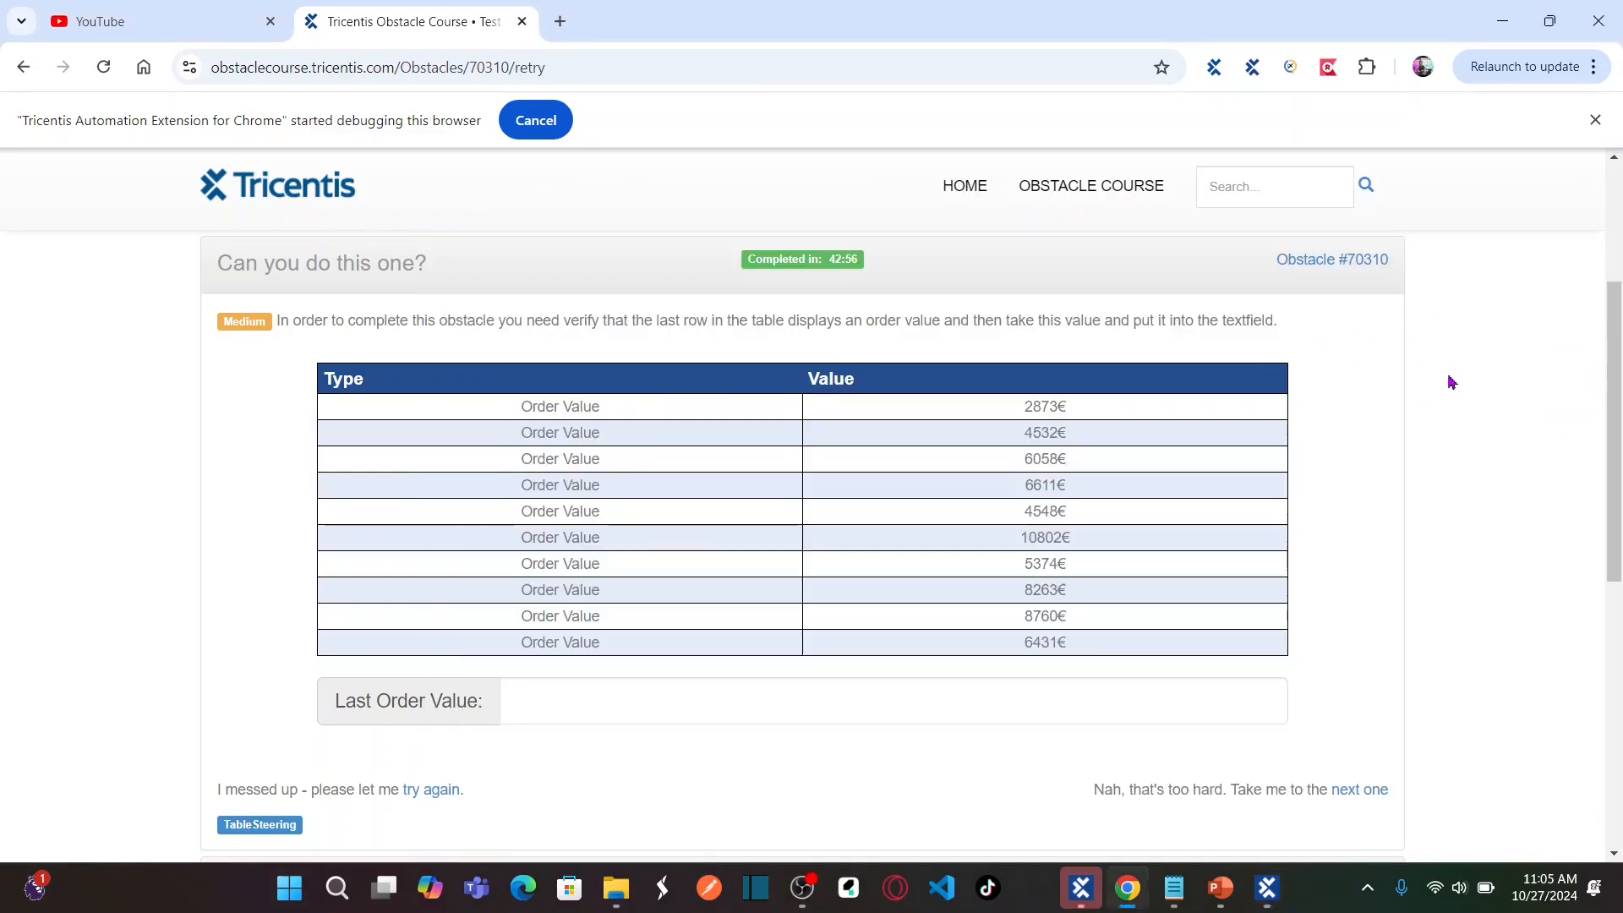
{"action": "left_click_drag", "start_coordinate": [1268, 266], "coordinate": [1389, 264]}
{"action": "key", "text": "ctrl+c"}
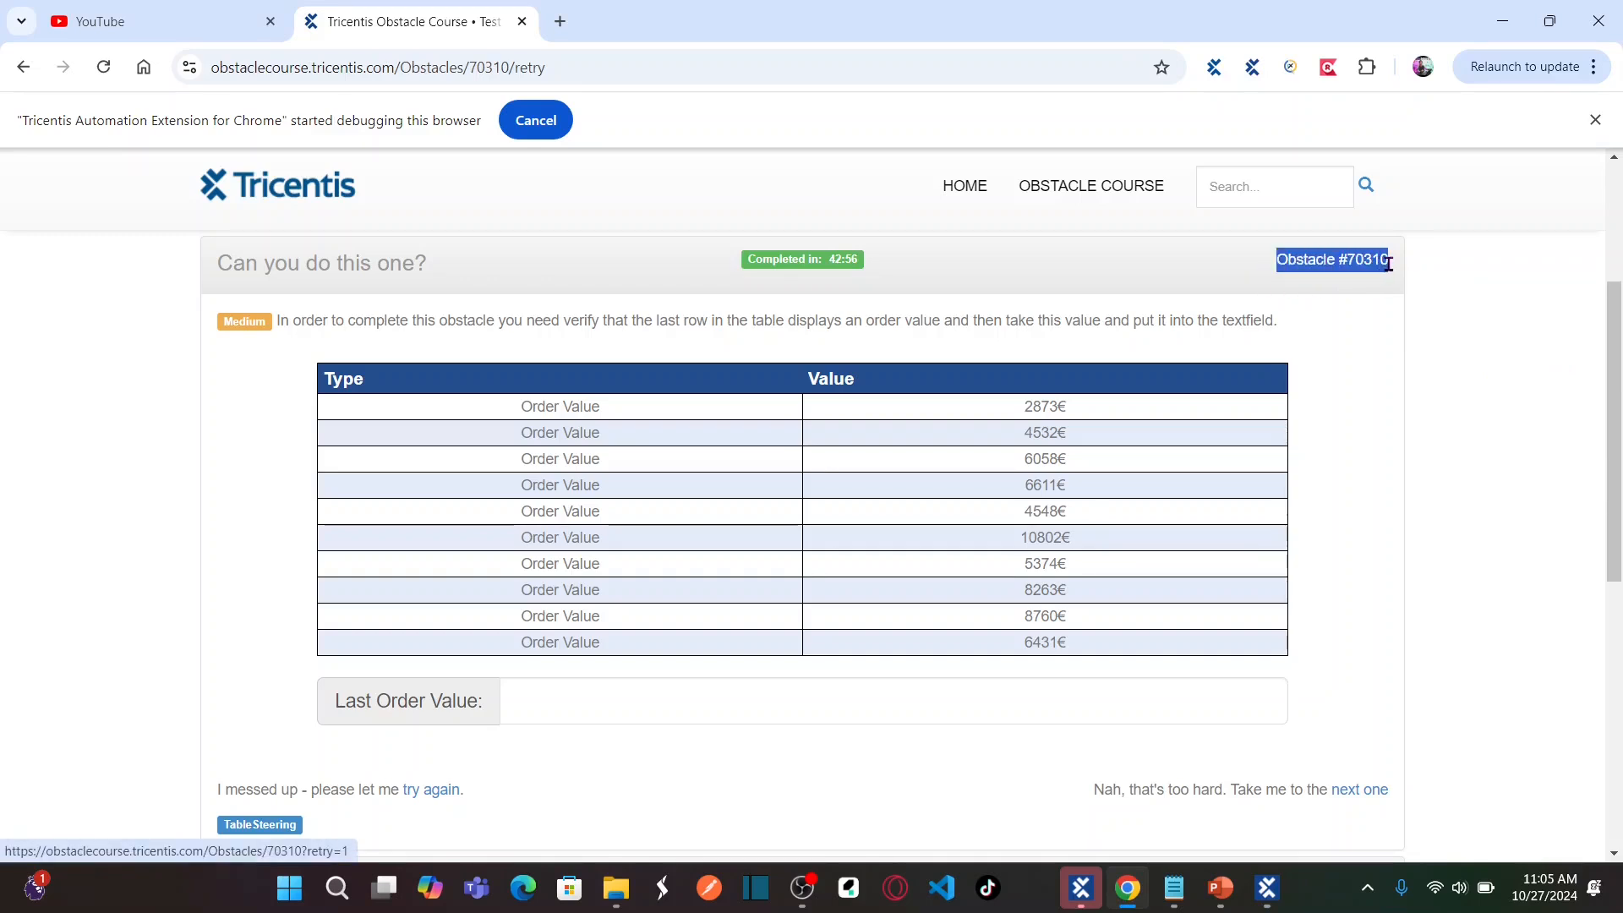
{"action": "key", "text": "alt+Tab"}
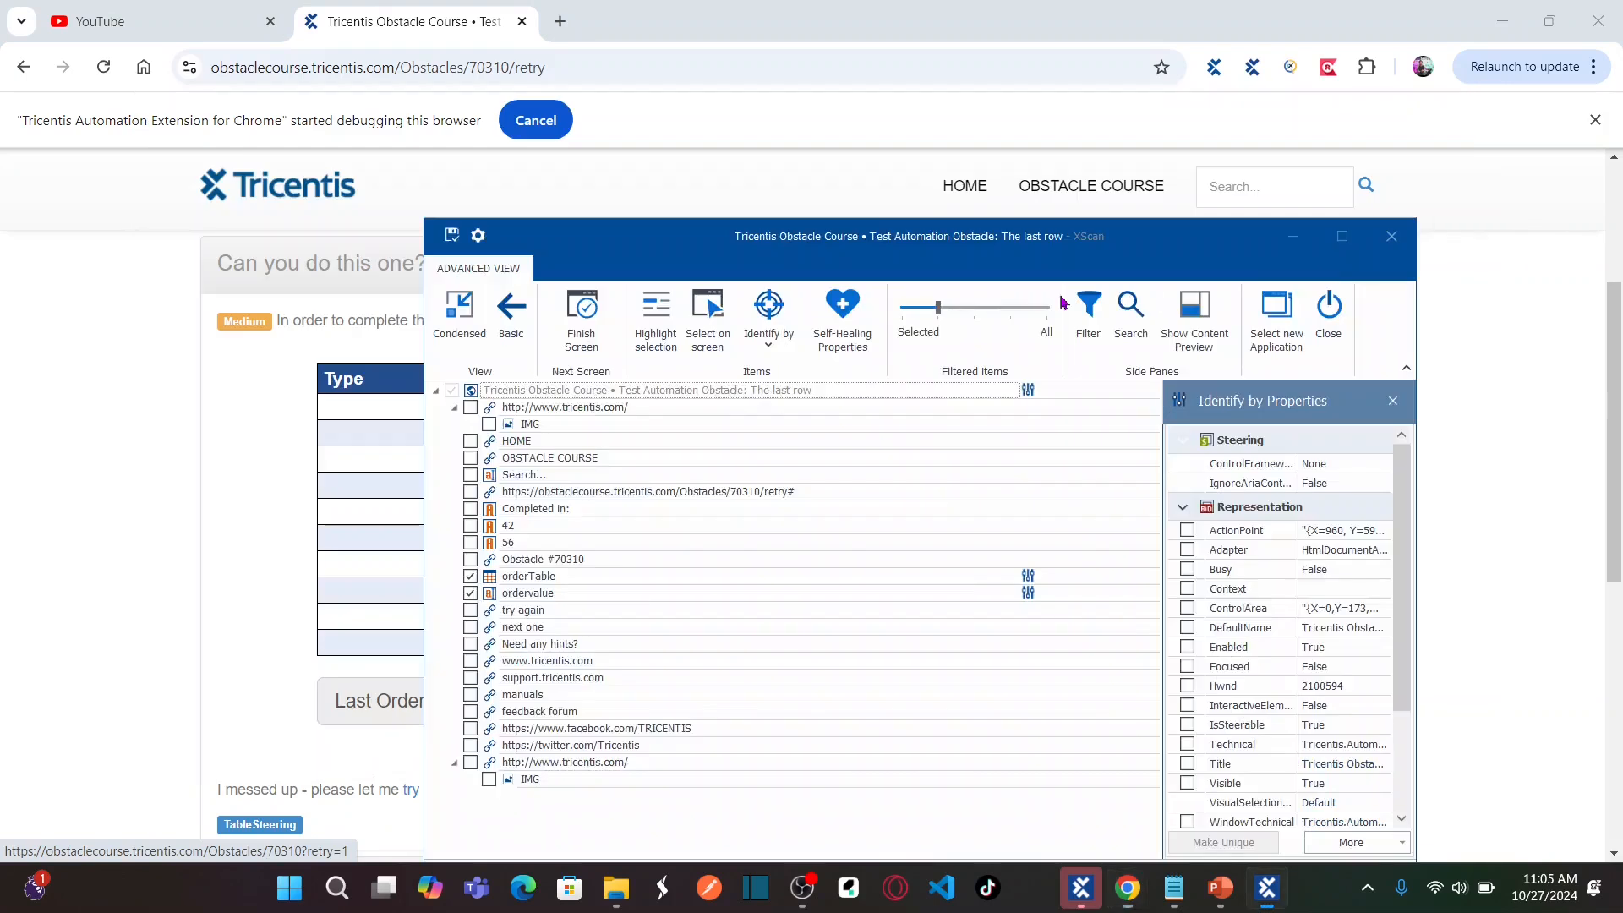
{"action": "left_click", "coordinate": [801, 393]}
{"action": "key", "text": "ctrl+v"}
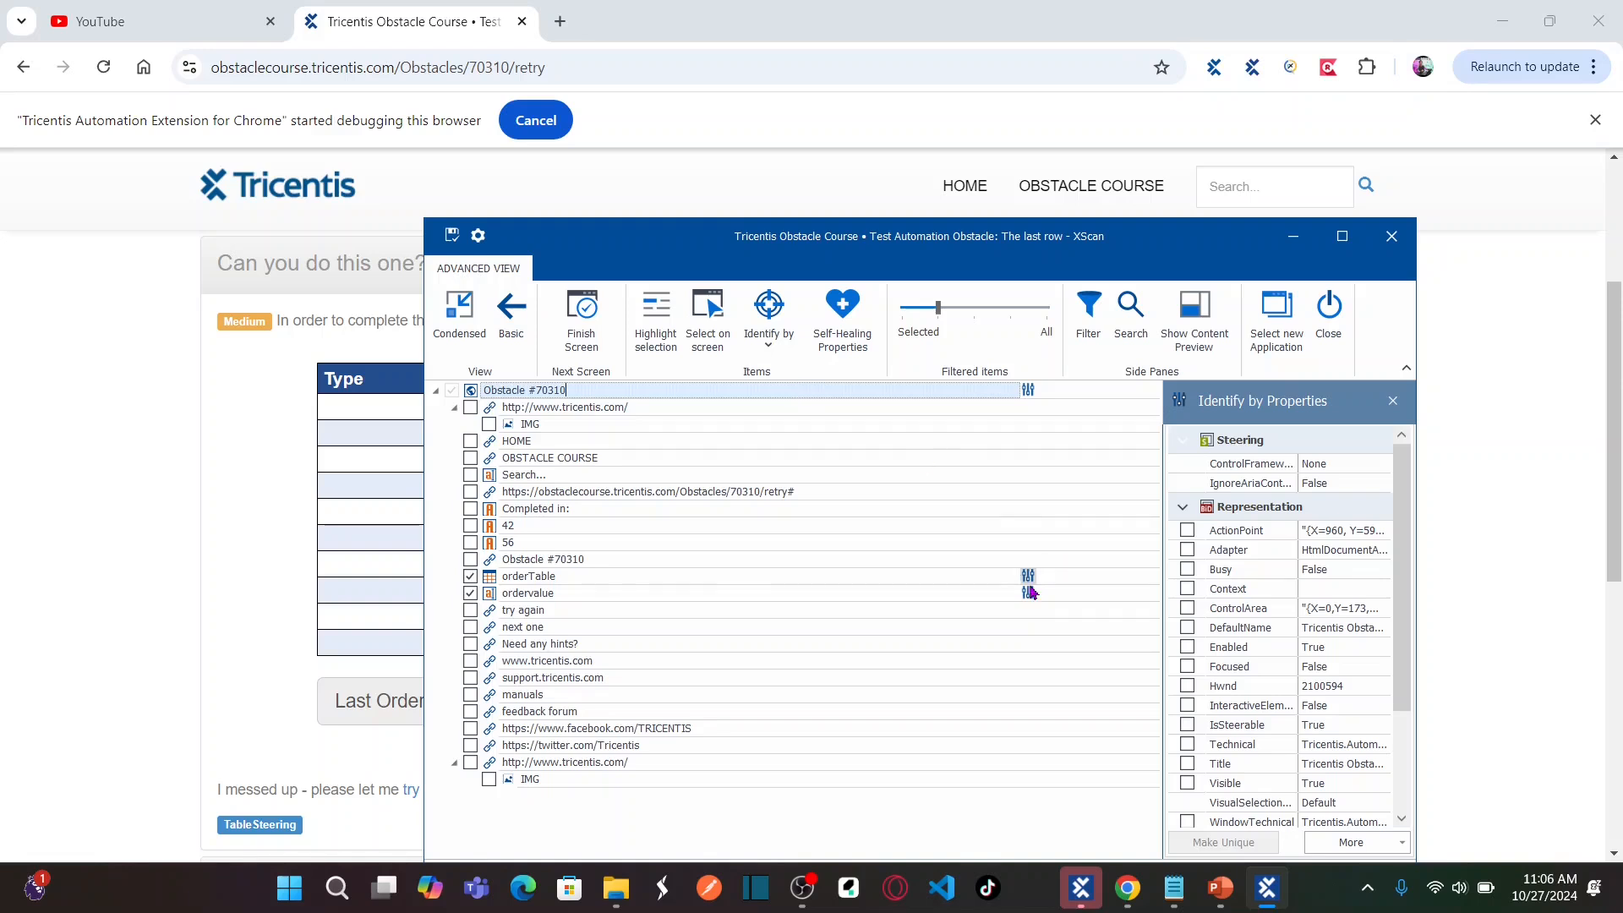
{"action": "left_click", "coordinate": [452, 237]}
{"action": "left_click", "coordinate": [1330, 354]}
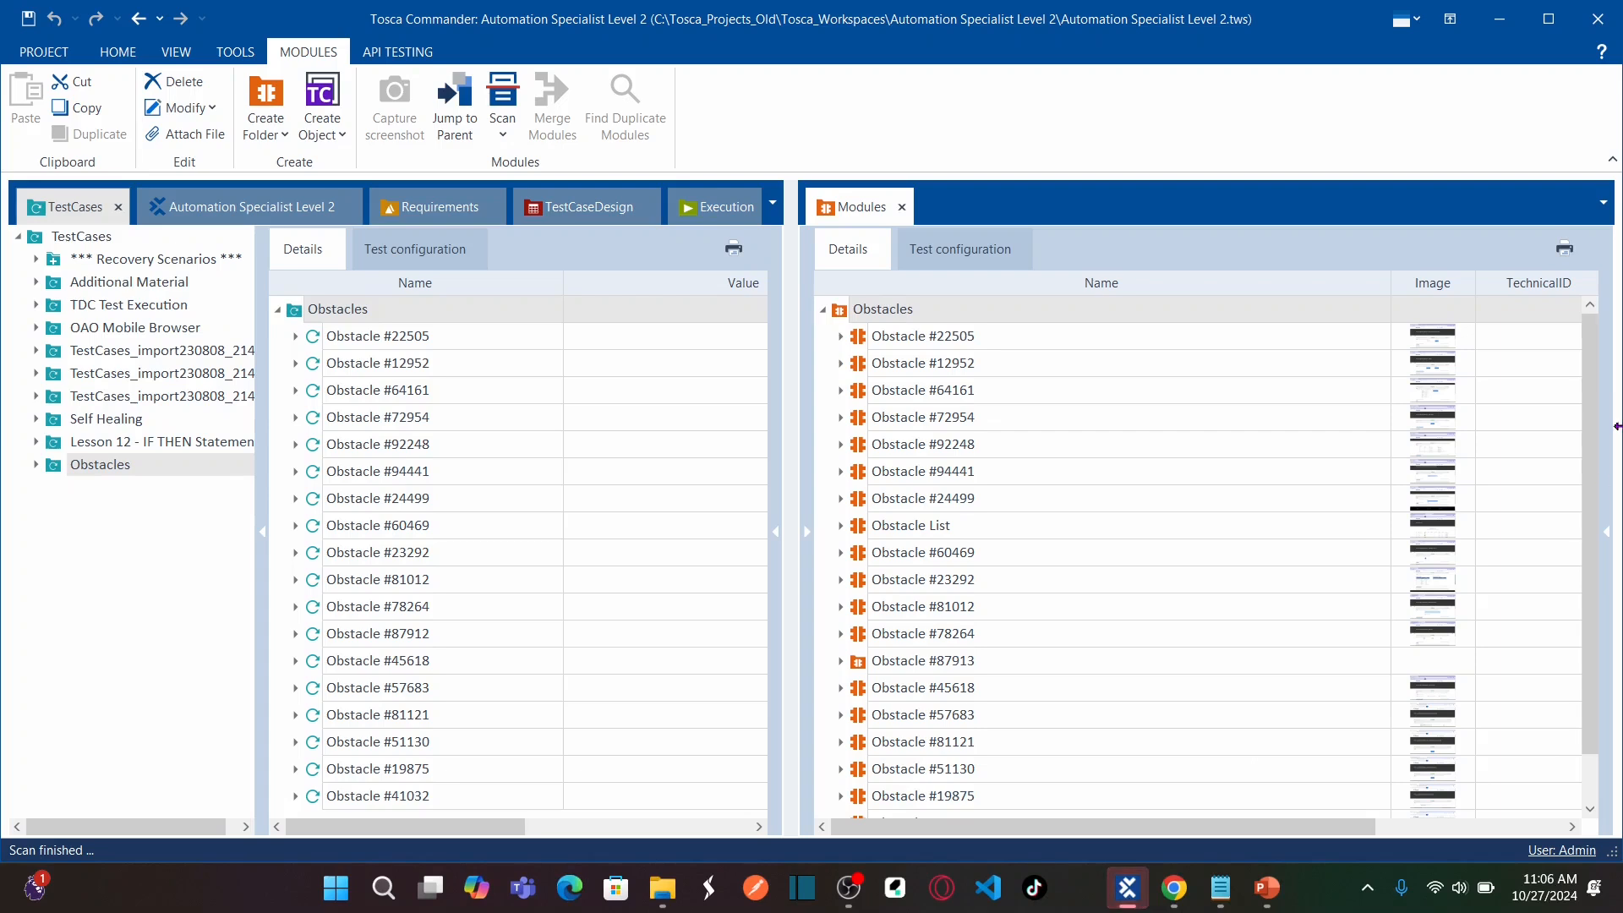
- Open the new Obstacle #70310 module in the Obstacles folder to show its controls
{"action": "scroll", "coordinate": [1594, 376], "scroll_direction": "down", "scroll_amount": 2}
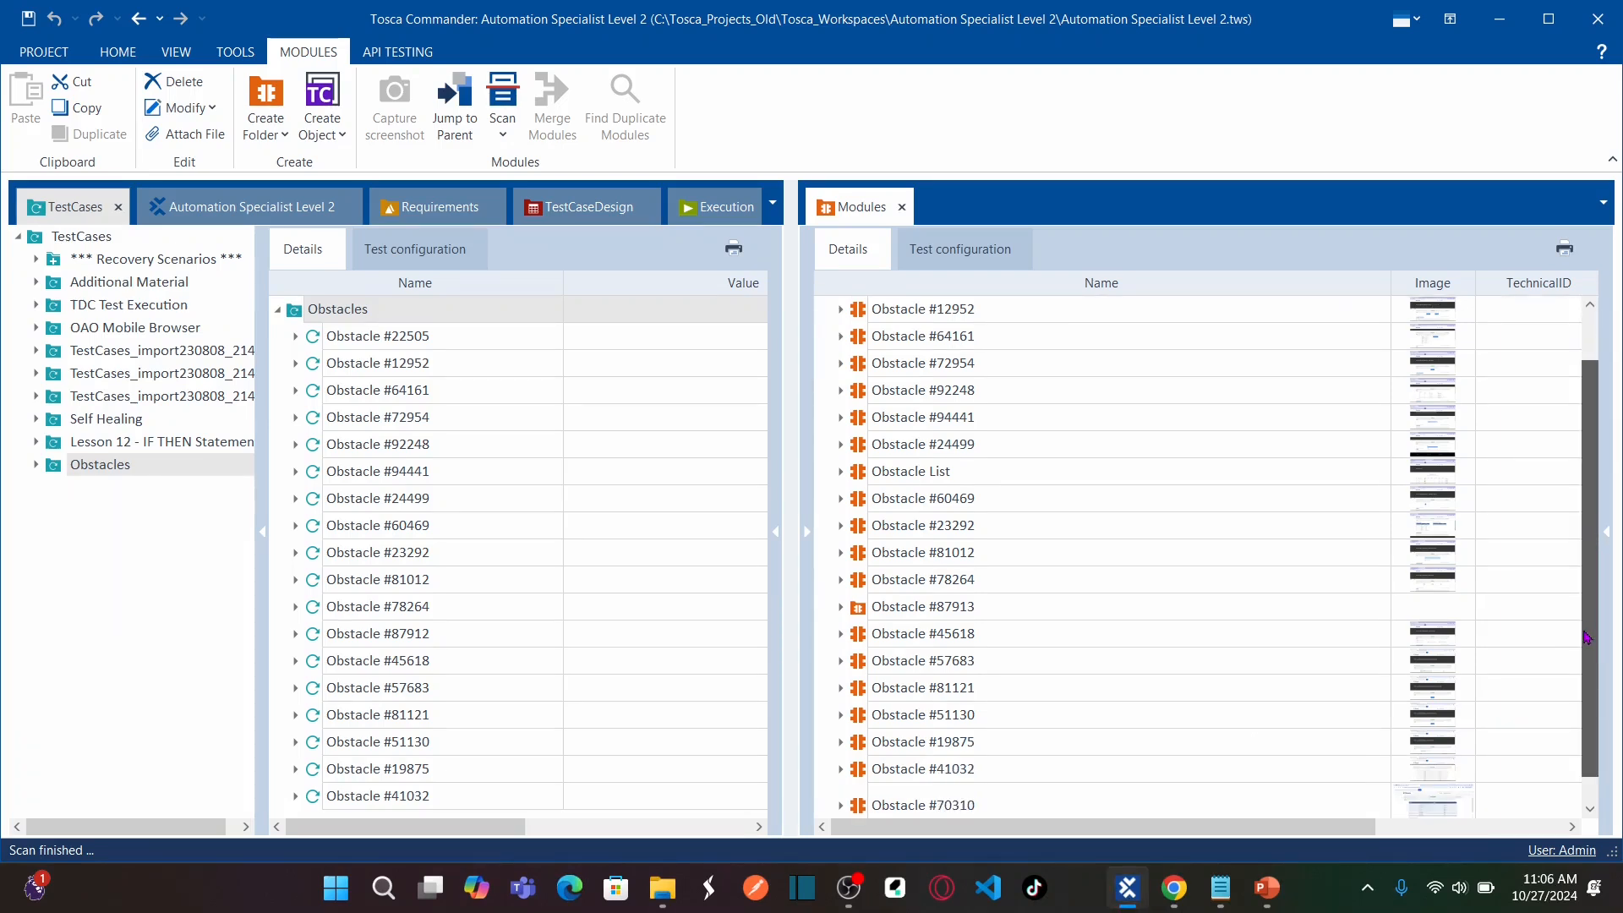
{"action": "left_click_drag", "start_coordinate": [1587, 639], "coordinate": [1582, 698]}
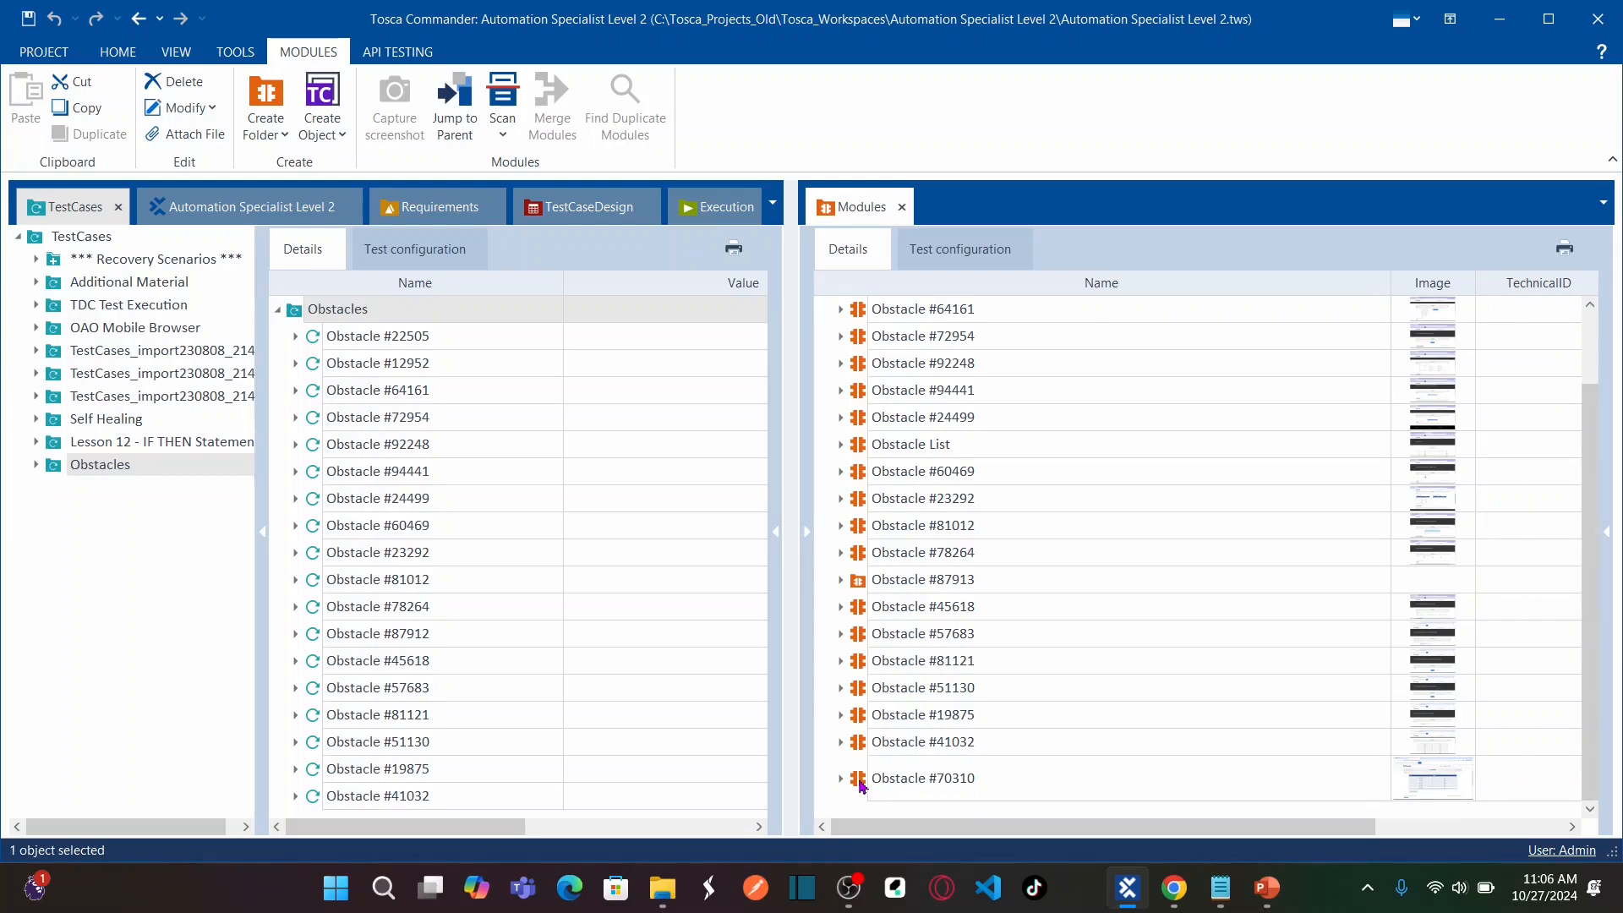
{"action": "double_click", "coordinate": [860, 779]}
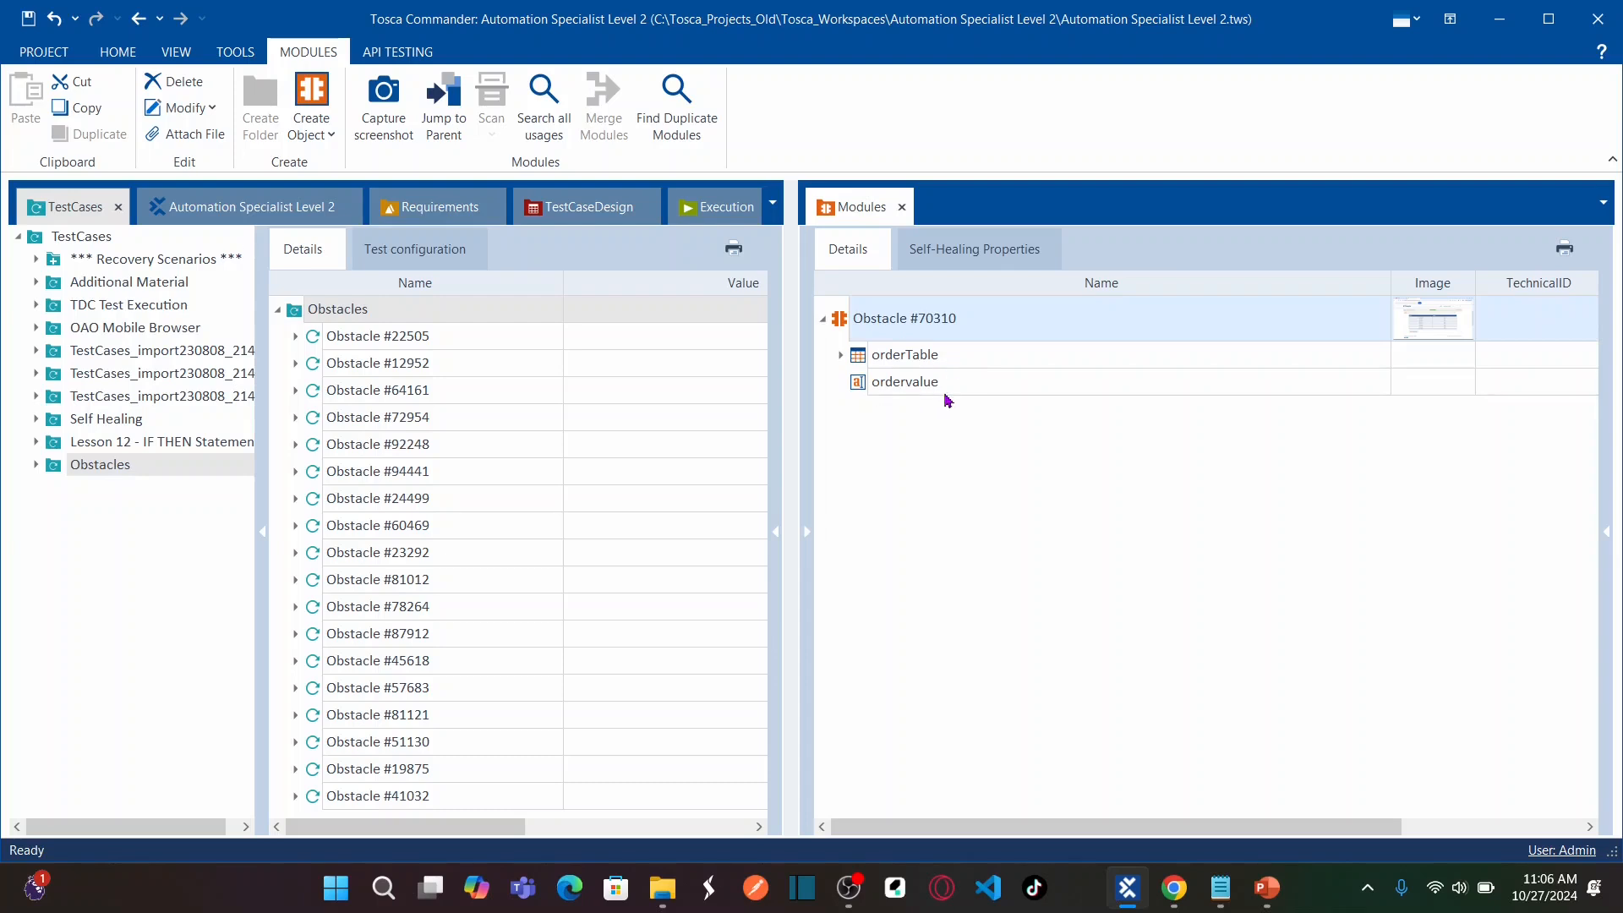
- Create a test case named Obstacle #70310 in the Obstacles test case folder
{"action": "left_click_drag", "start_coordinate": [799, 398], "coordinate": [923, 409]}
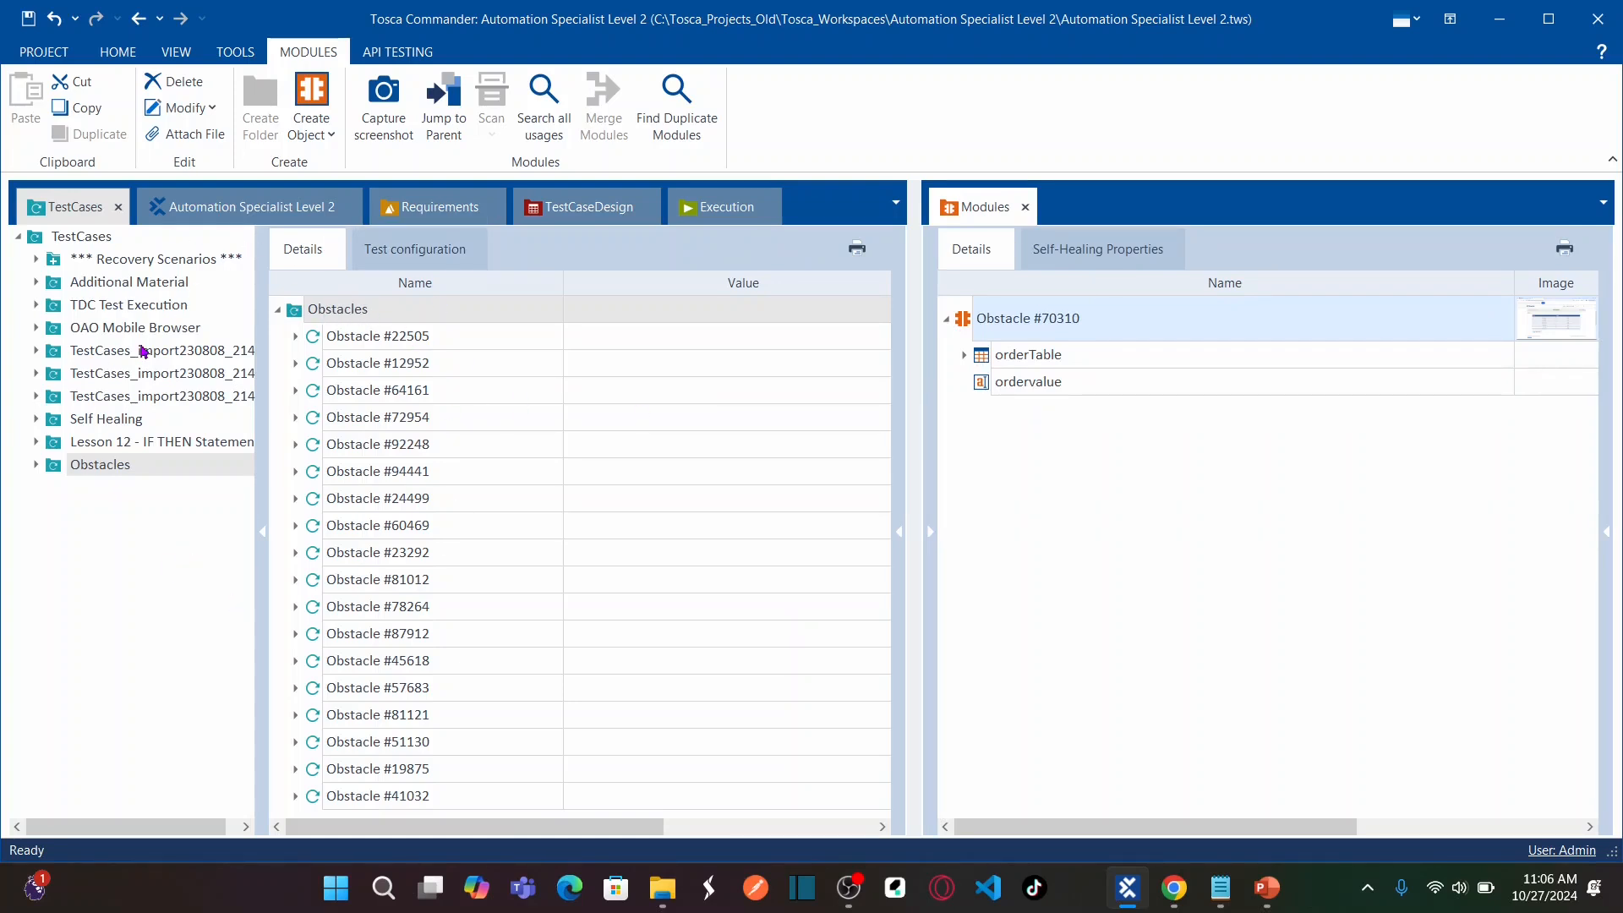
{"action": "left_click", "coordinate": [296, 314]}
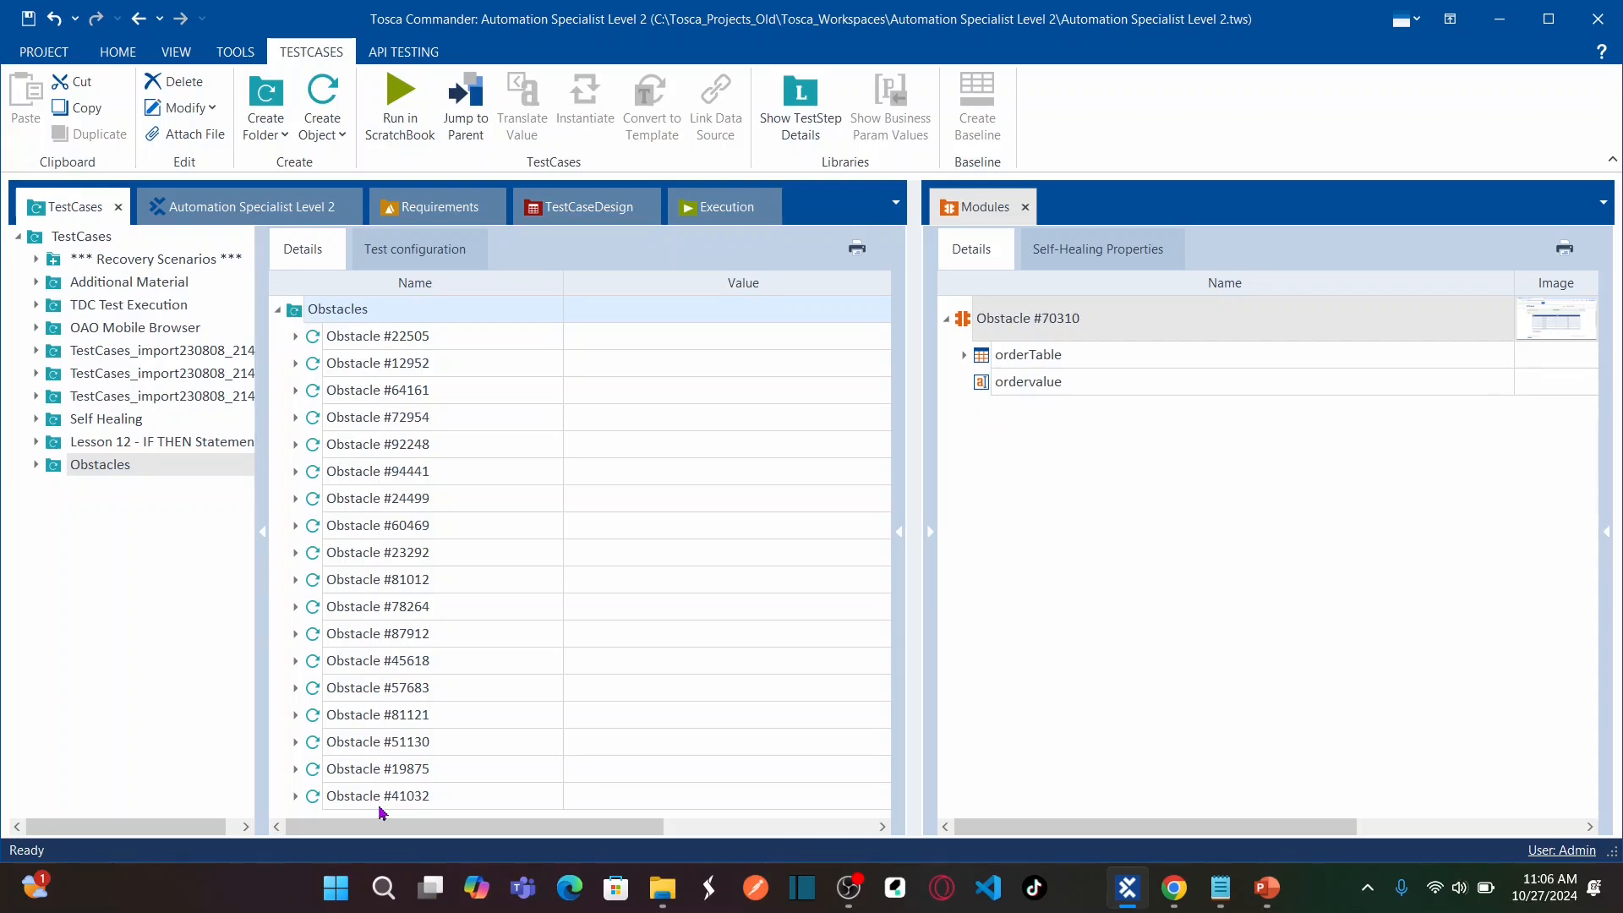
{"action": "right_click", "coordinate": [333, 314]}
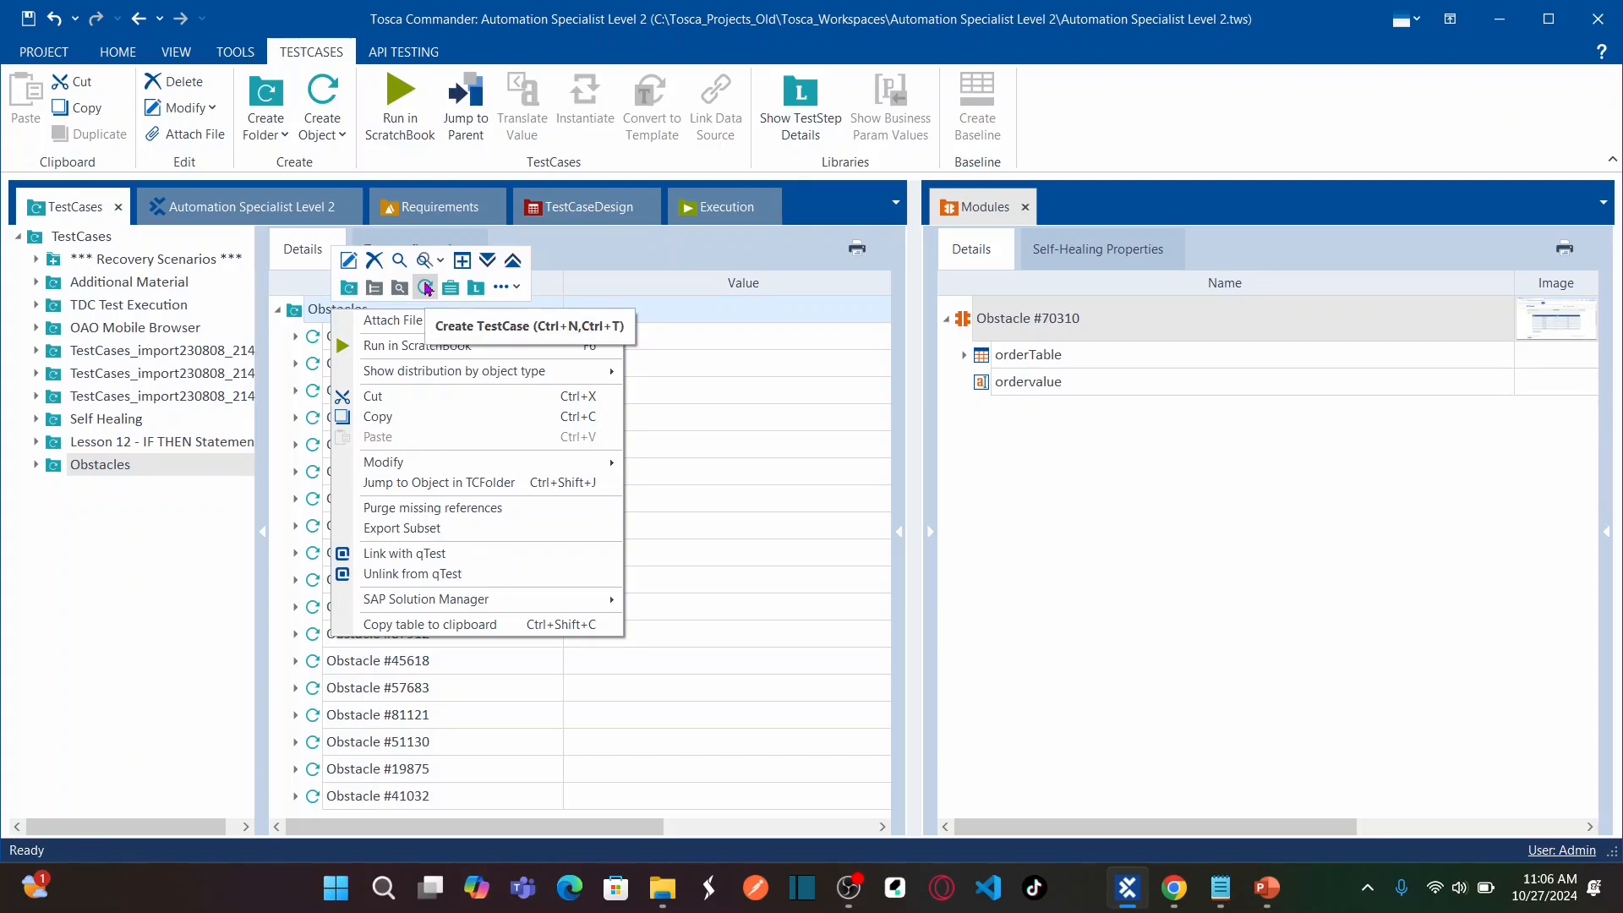
{"action": "left_click", "coordinate": [426, 288]}
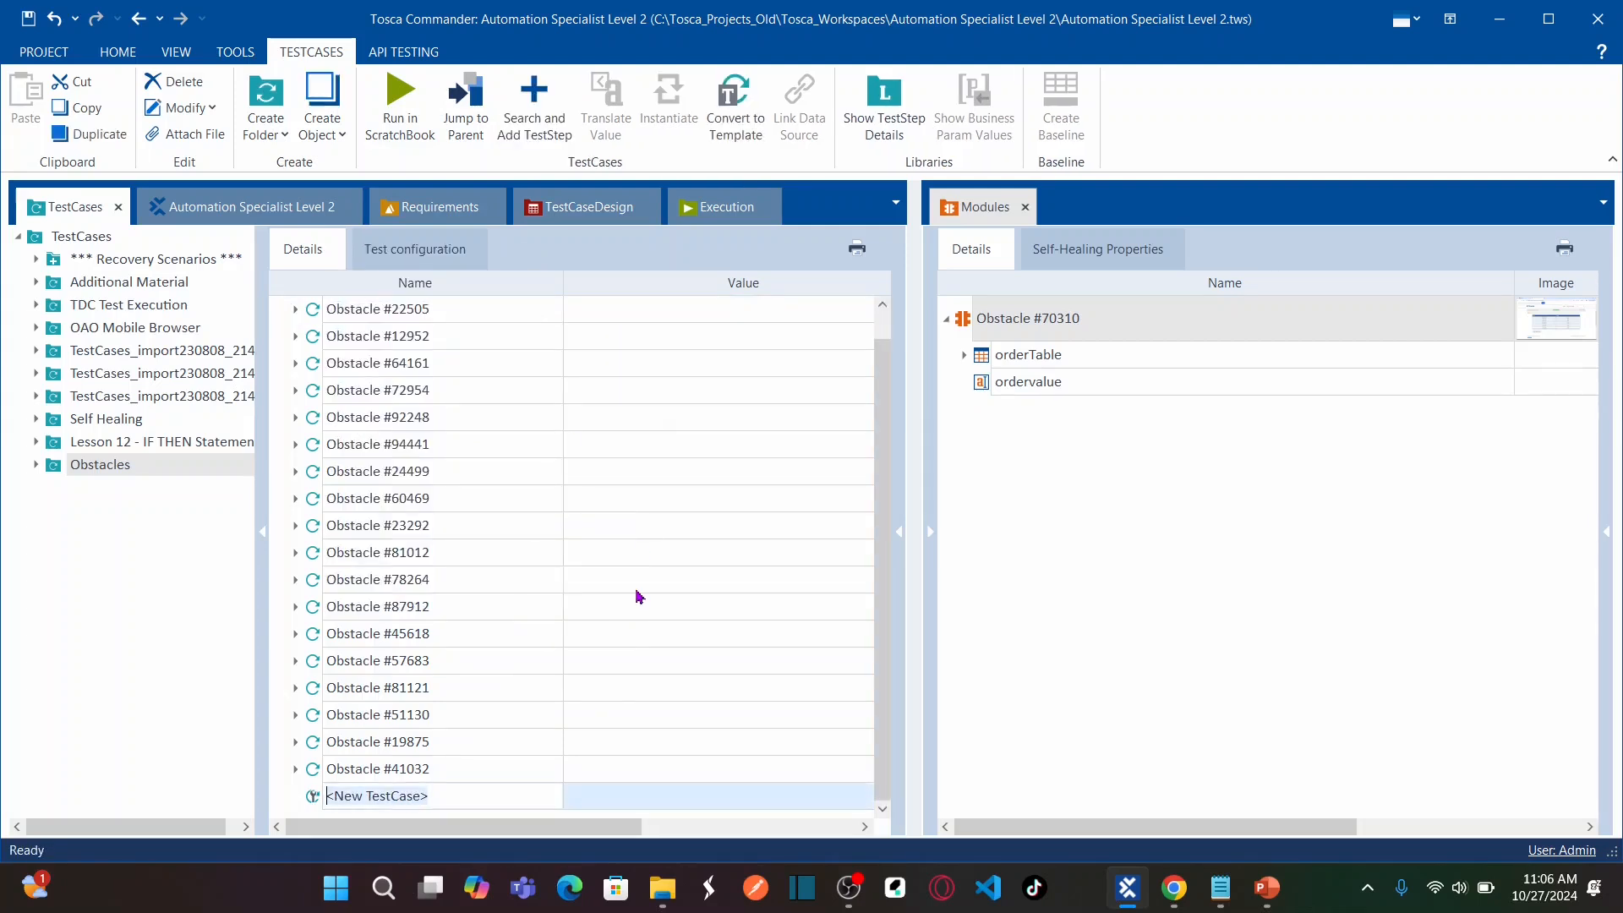
{"action": "key", "text": "ctrl+v"}
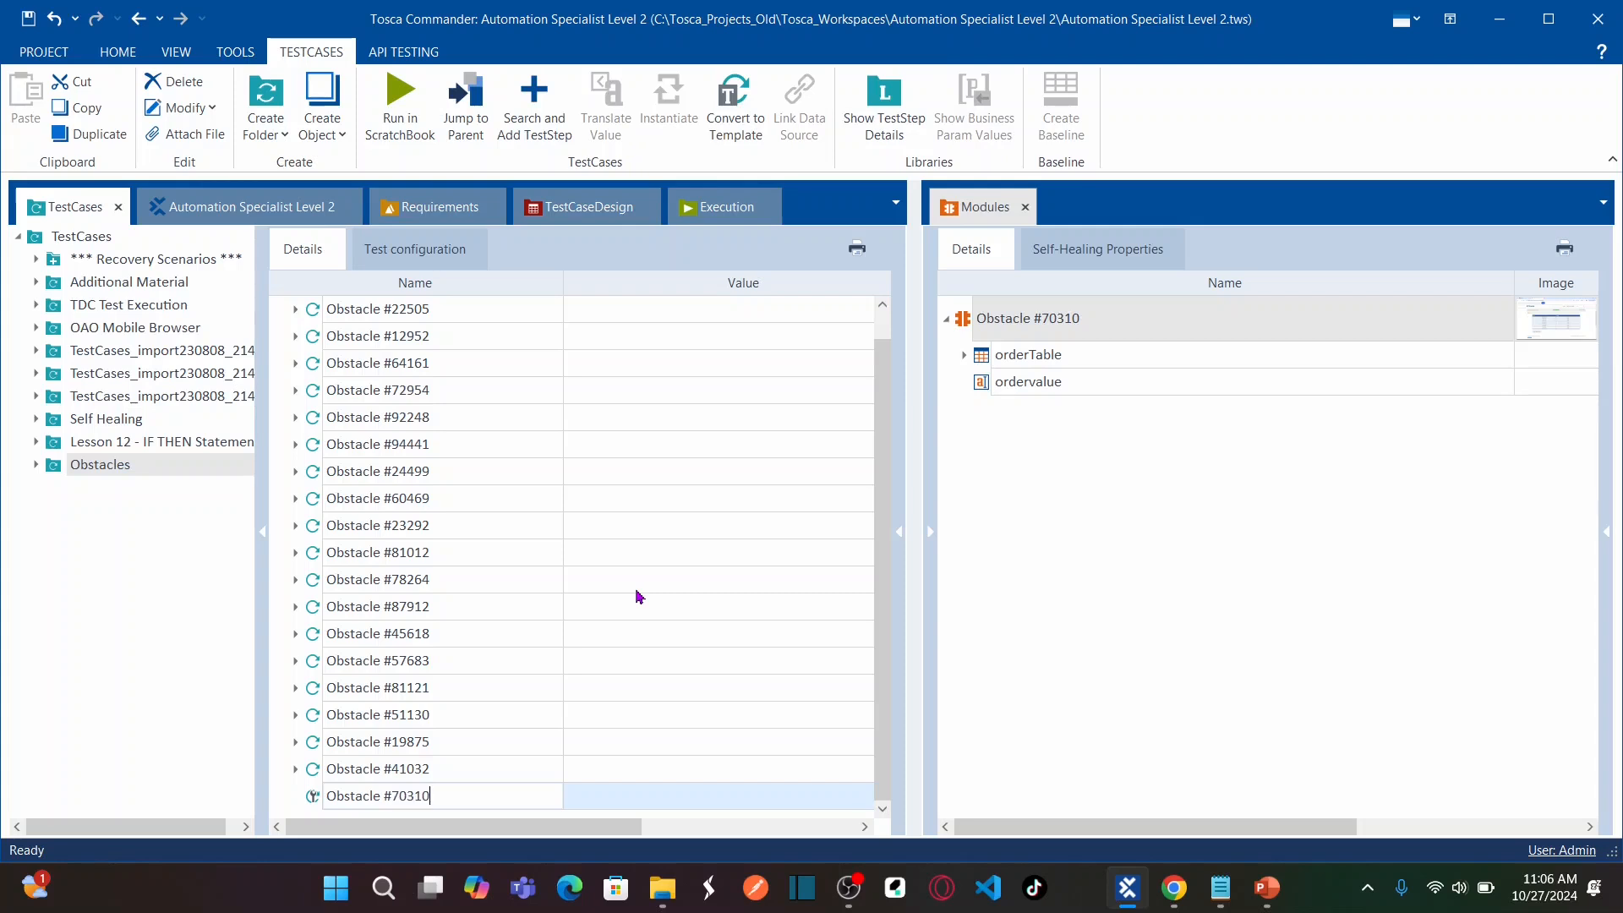
- Add the Obstacle #70310 module as a test step in the Obstacle #70310 test case and expand it to show its controls
{"action": "left_click", "coordinate": [313, 802]}
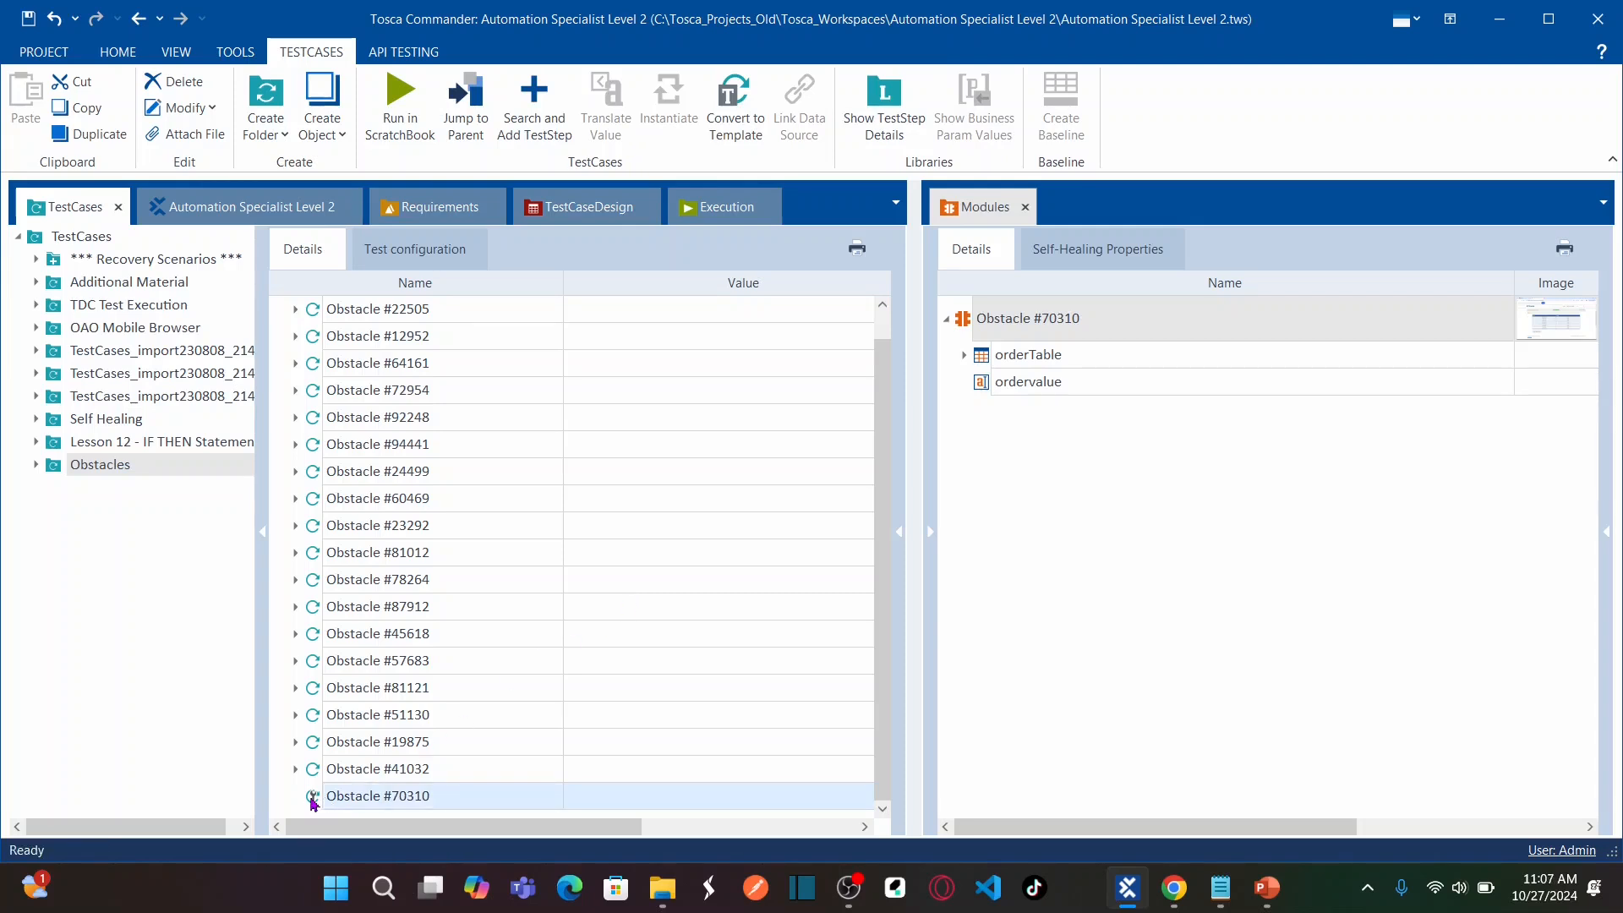
{"action": "double_click", "coordinate": [313, 801]}
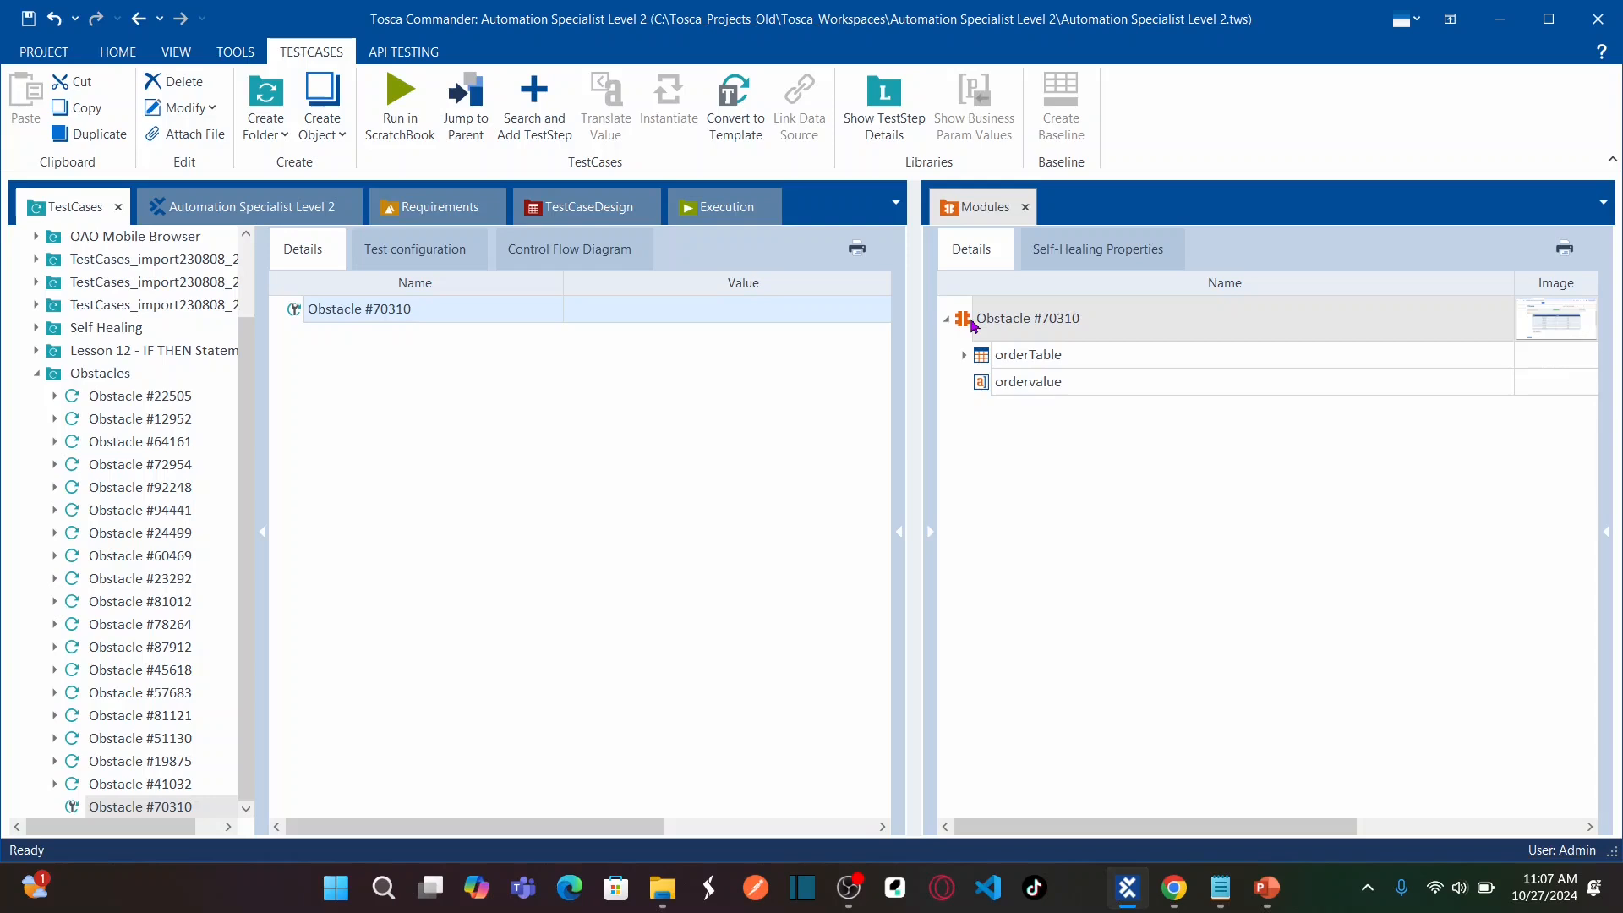
{"action": "left_click_drag", "start_coordinate": [965, 322], "coordinate": [409, 314]}
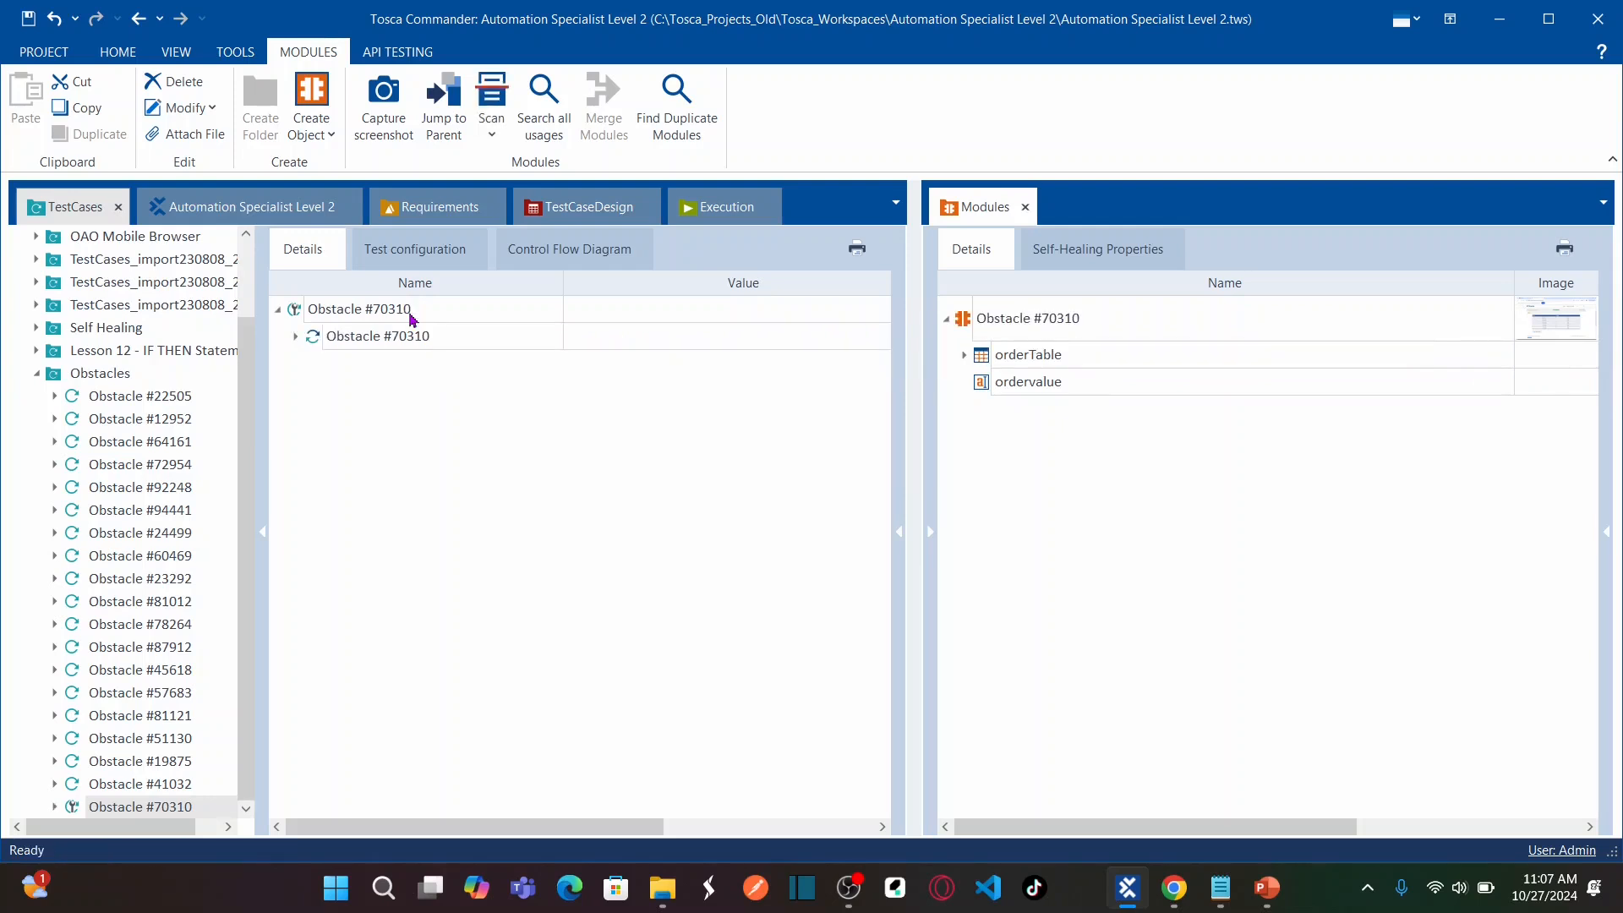
{"action": "left_click", "coordinate": [296, 338]}
{"action": "left_click_drag", "start_coordinate": [917, 437], "coordinate": [1049, 442]}
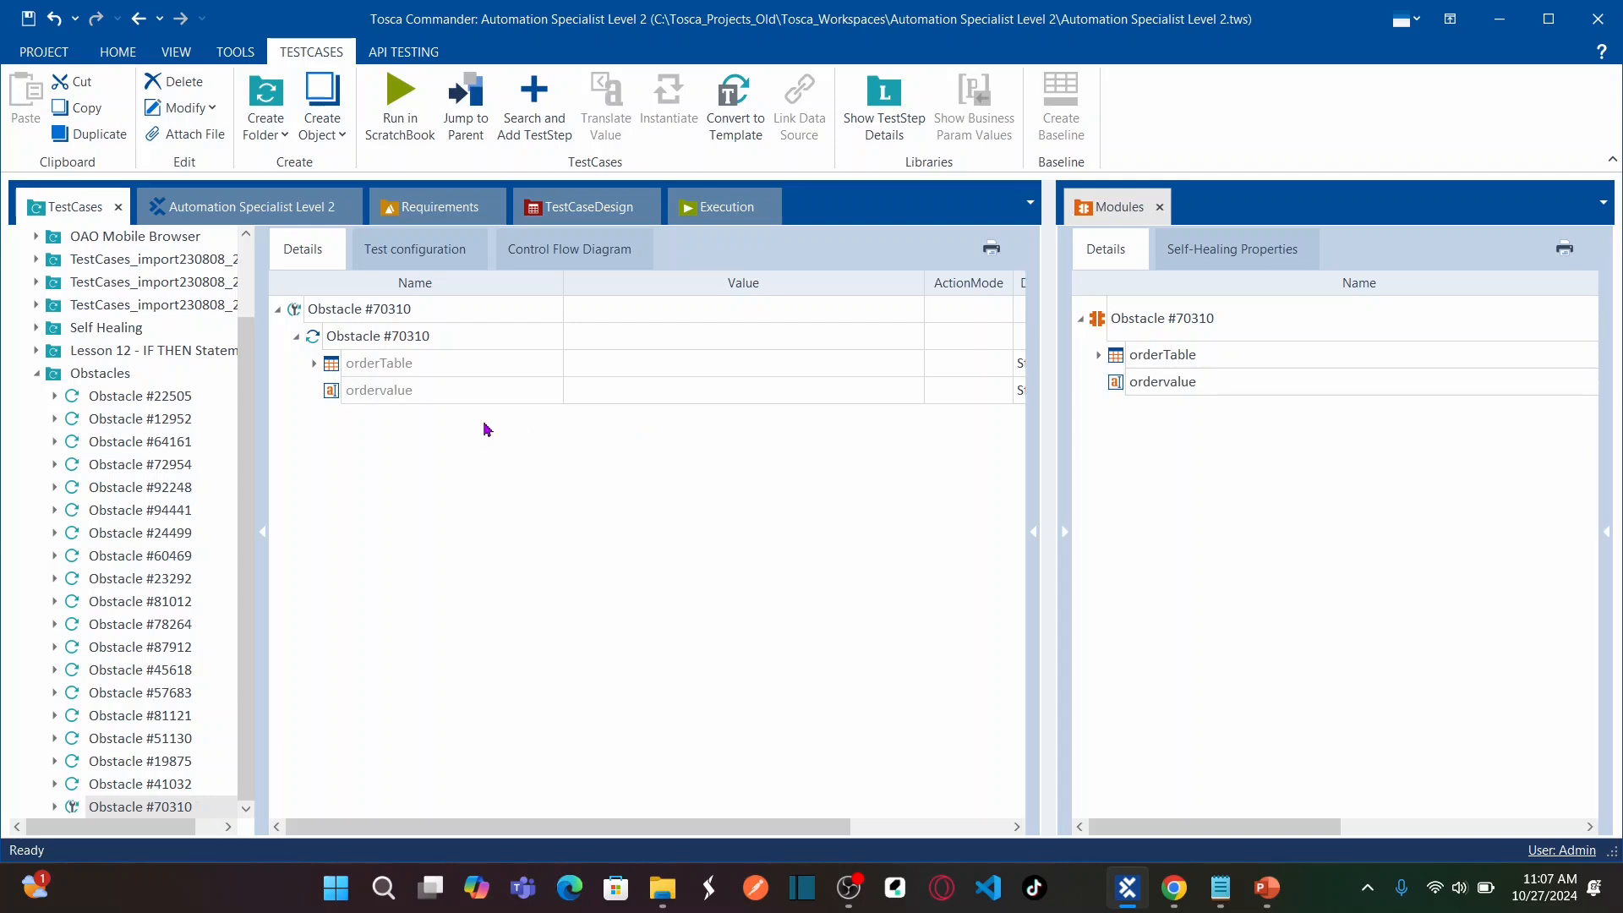
- Set the <Row> of orderTable to $last to address the table's last row
{"action": "left_click", "coordinate": [314, 365]}
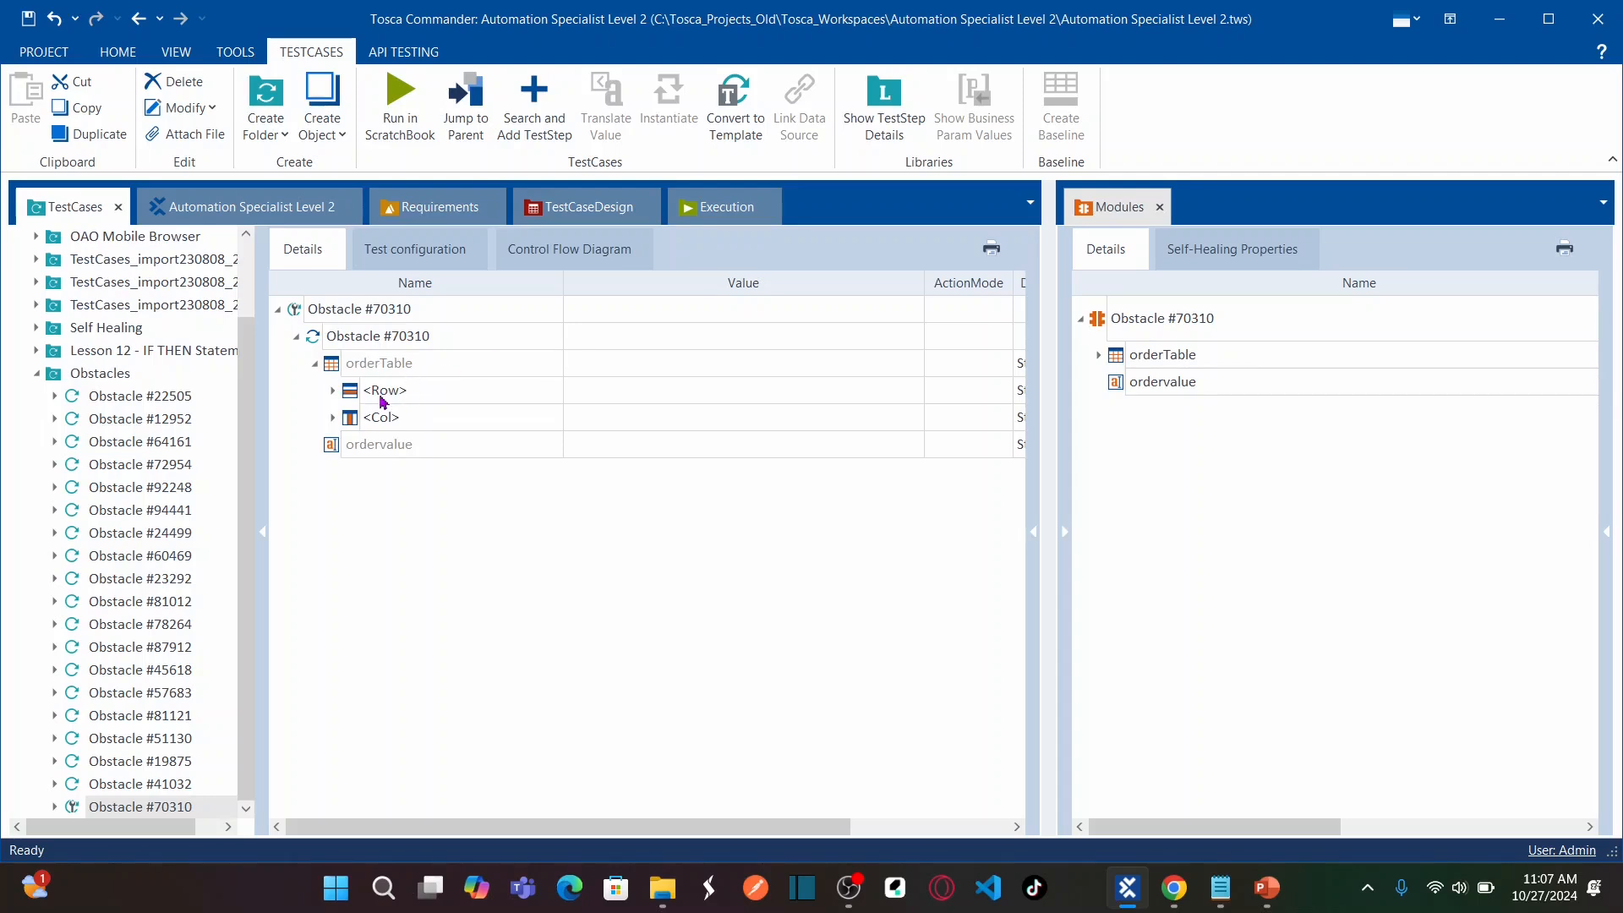
{"action": "left_click", "coordinate": [456, 394]}
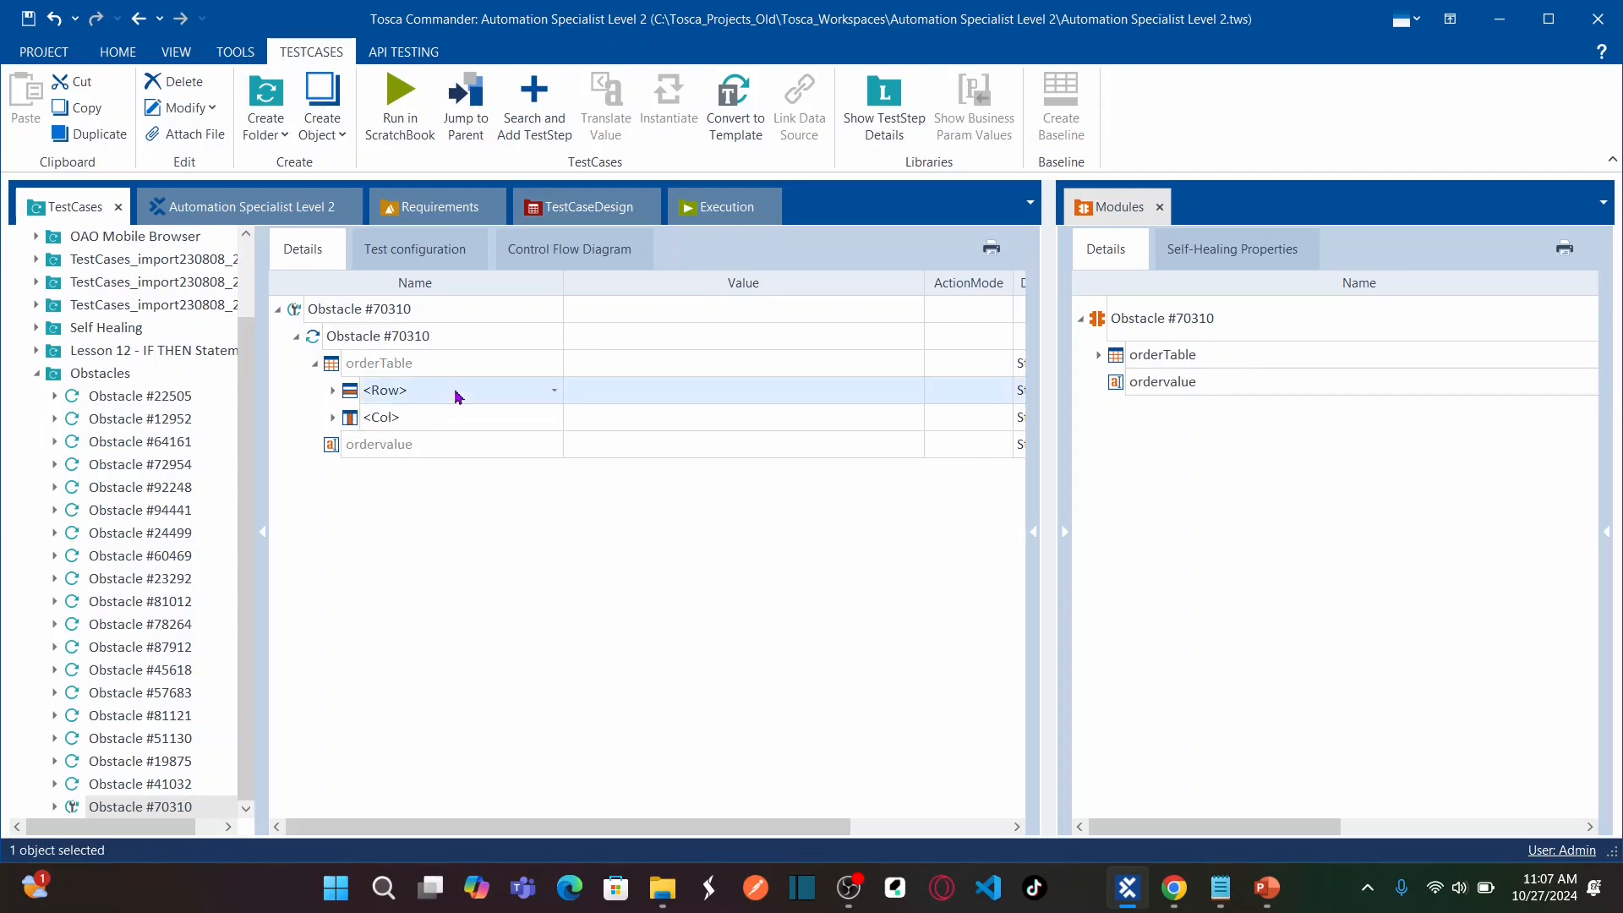
{"action": "left_click", "coordinate": [555, 392]}
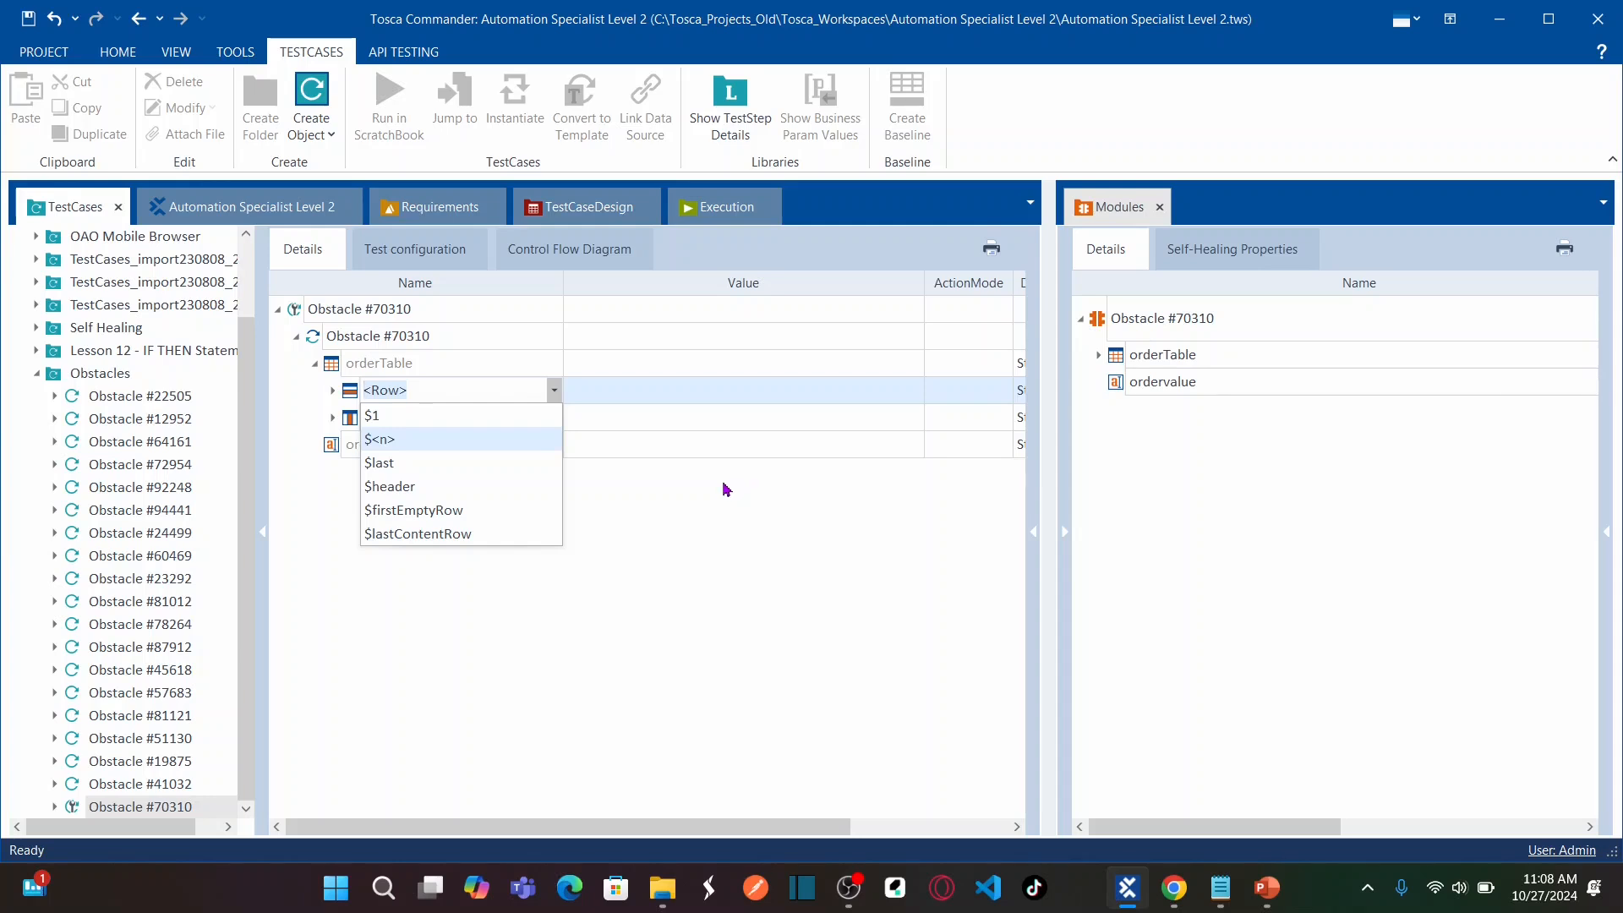
{"action": "key", "text": "alt+Tab"}
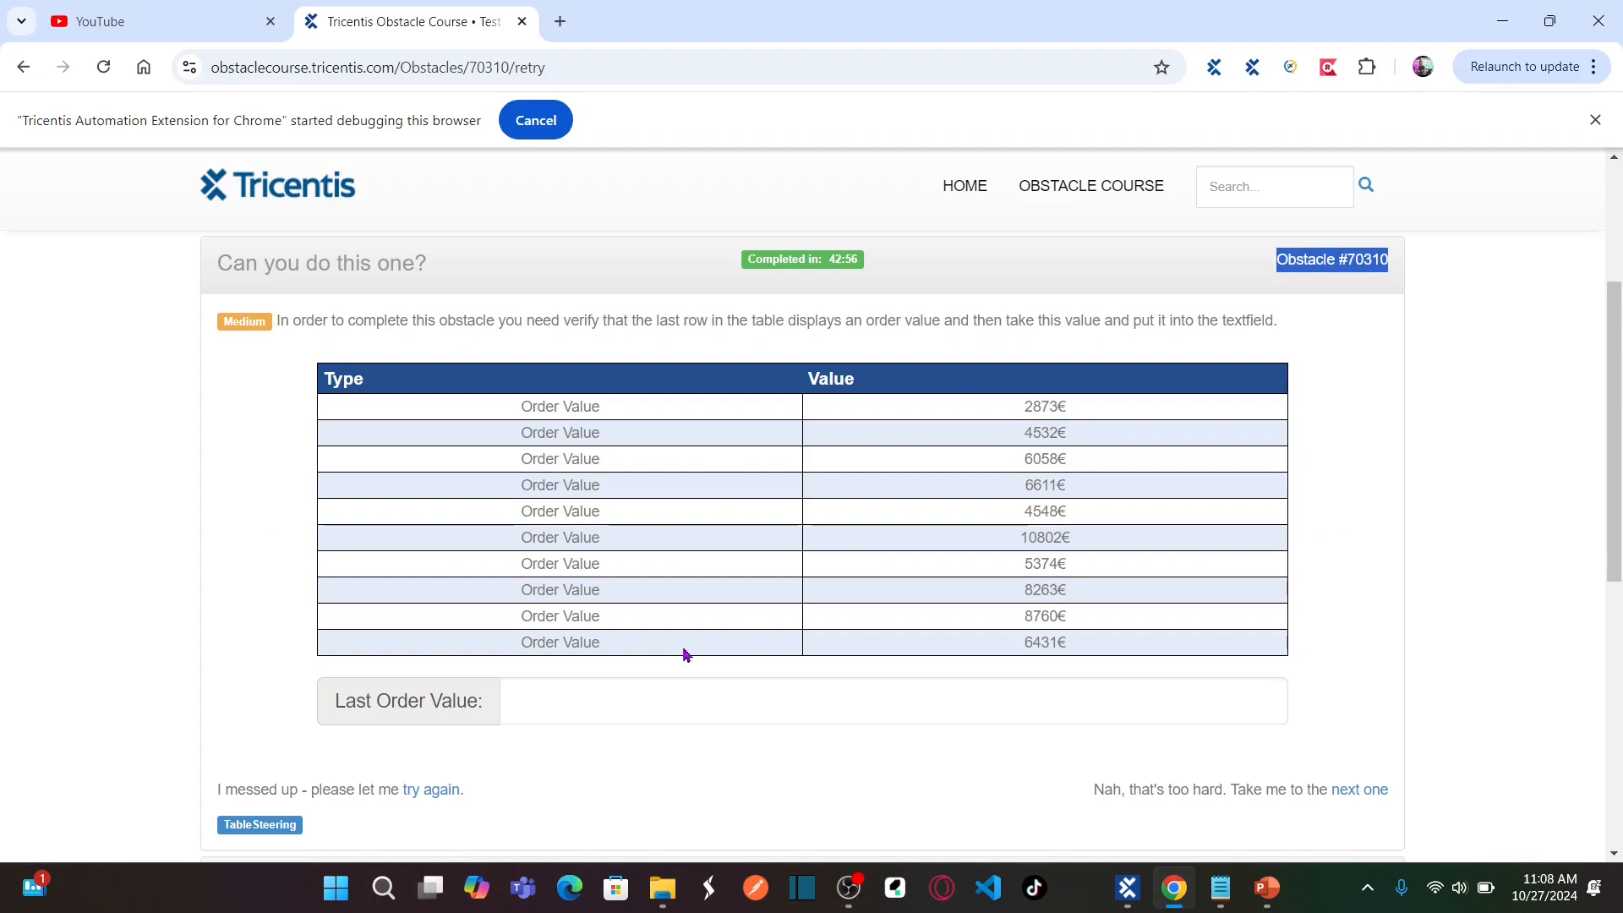
{"action": "key", "text": "alt+Tab"}
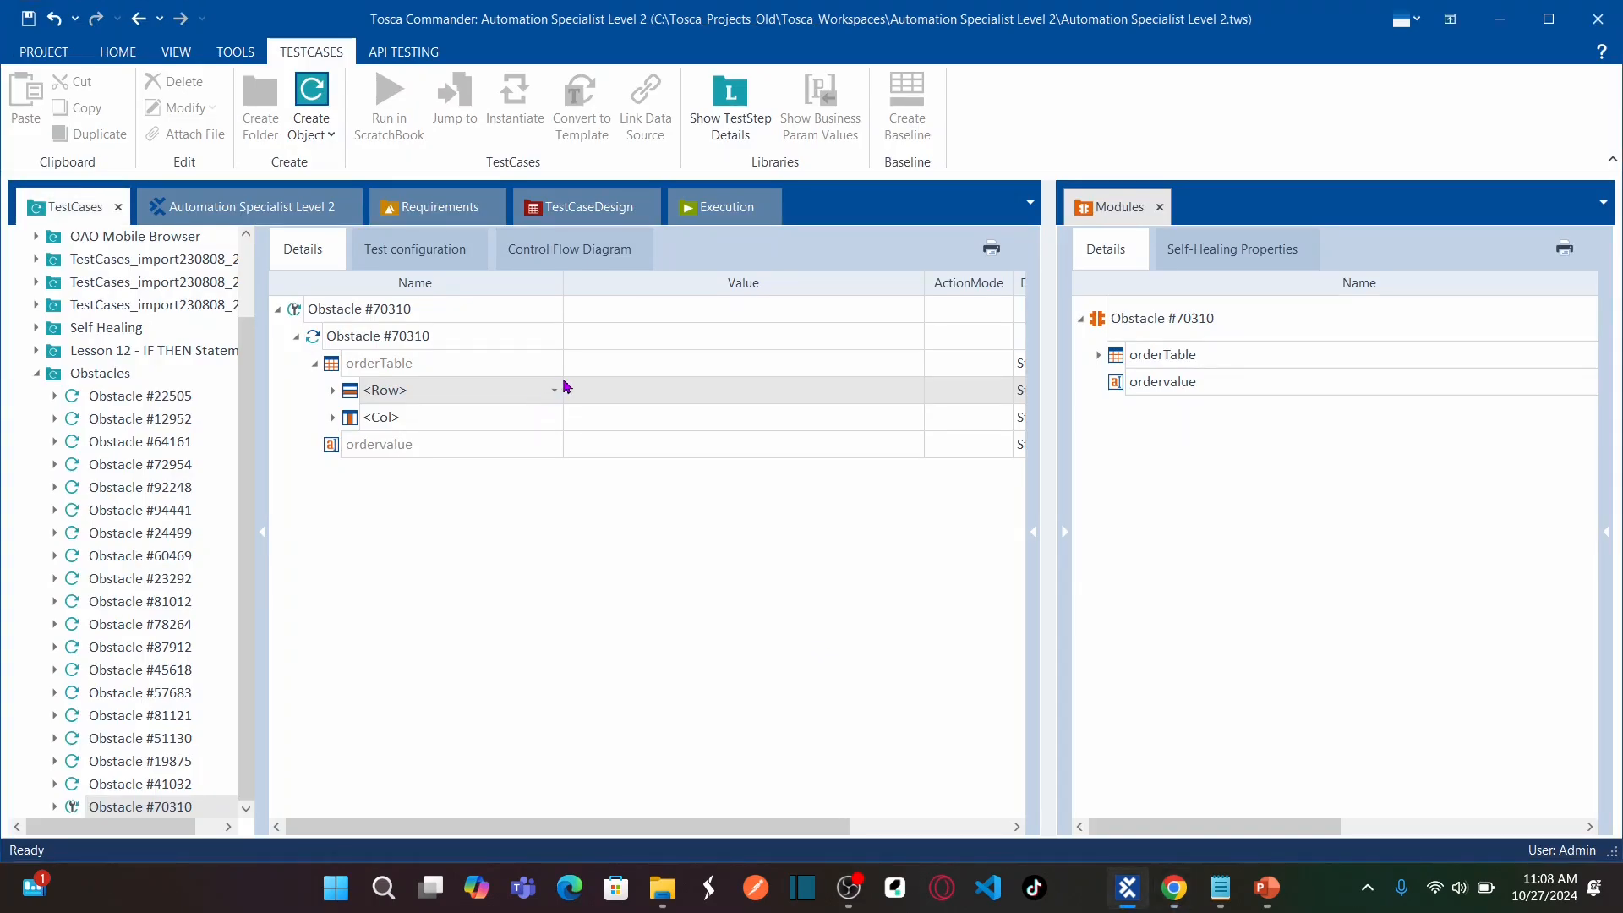
{"action": "left_click", "coordinate": [554, 389]}
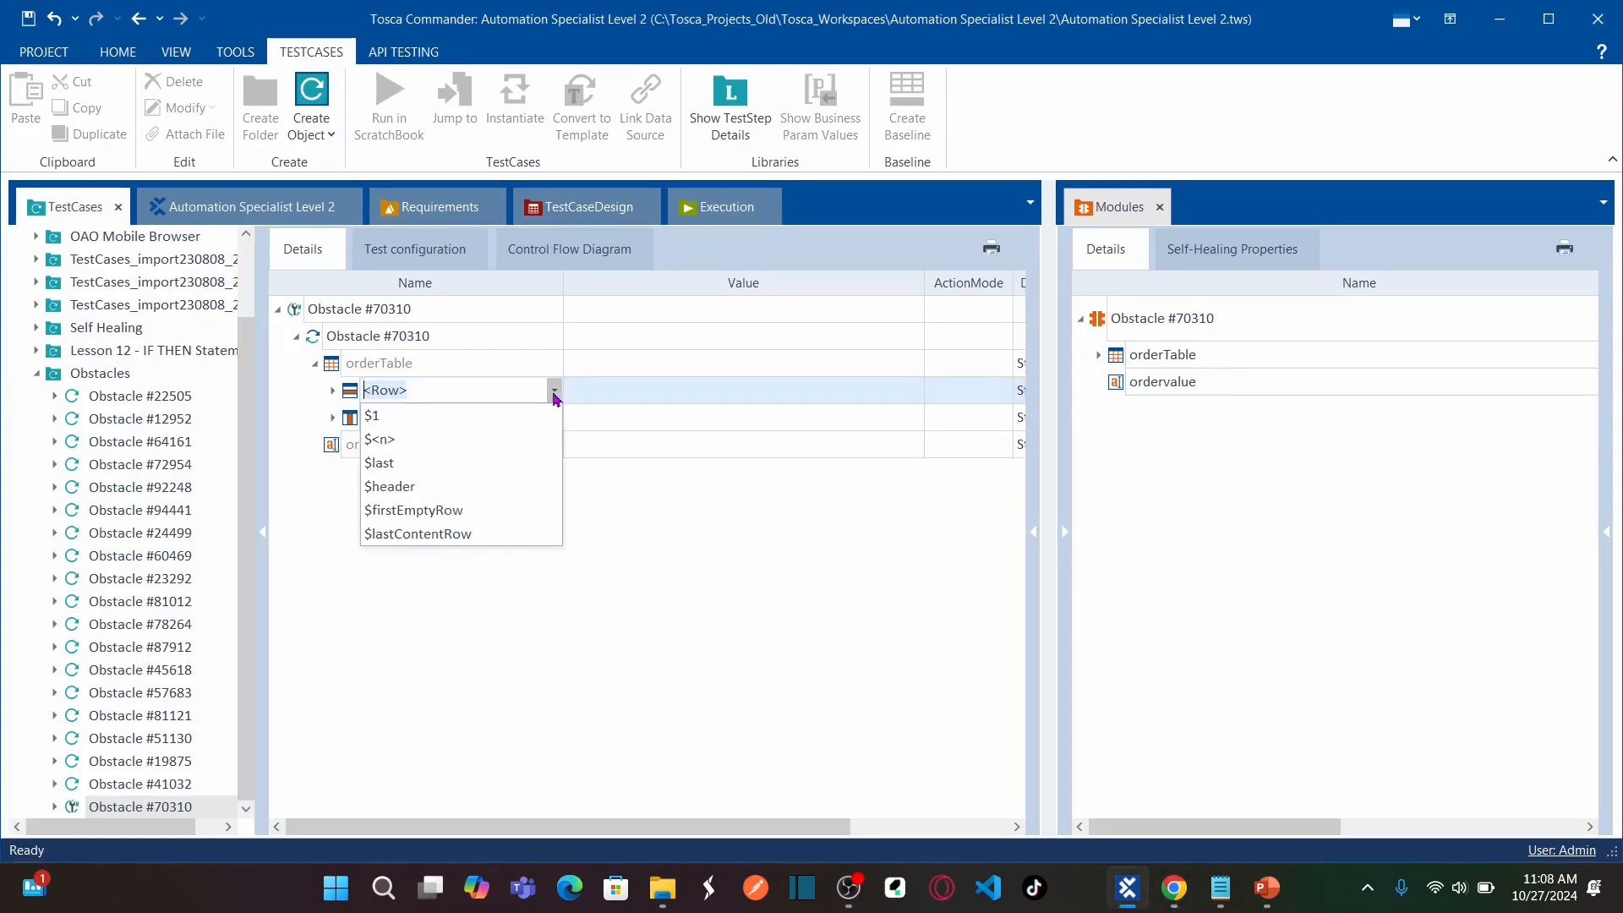
{"action": "left_click", "coordinate": [387, 464]}
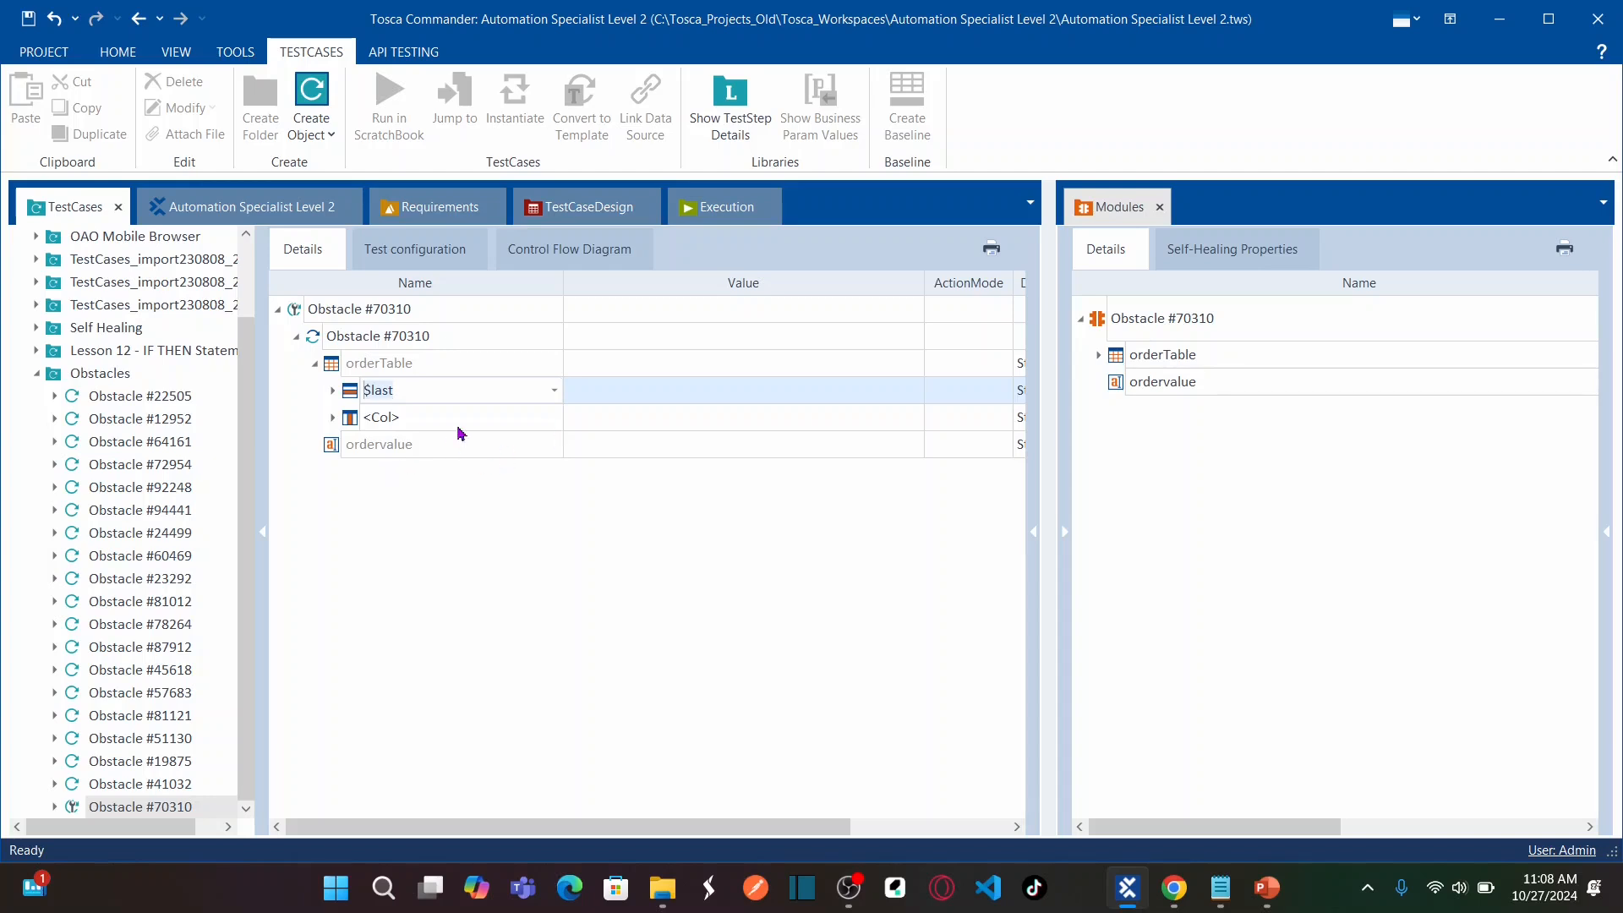
{"action": "left_click", "coordinate": [440, 542]}
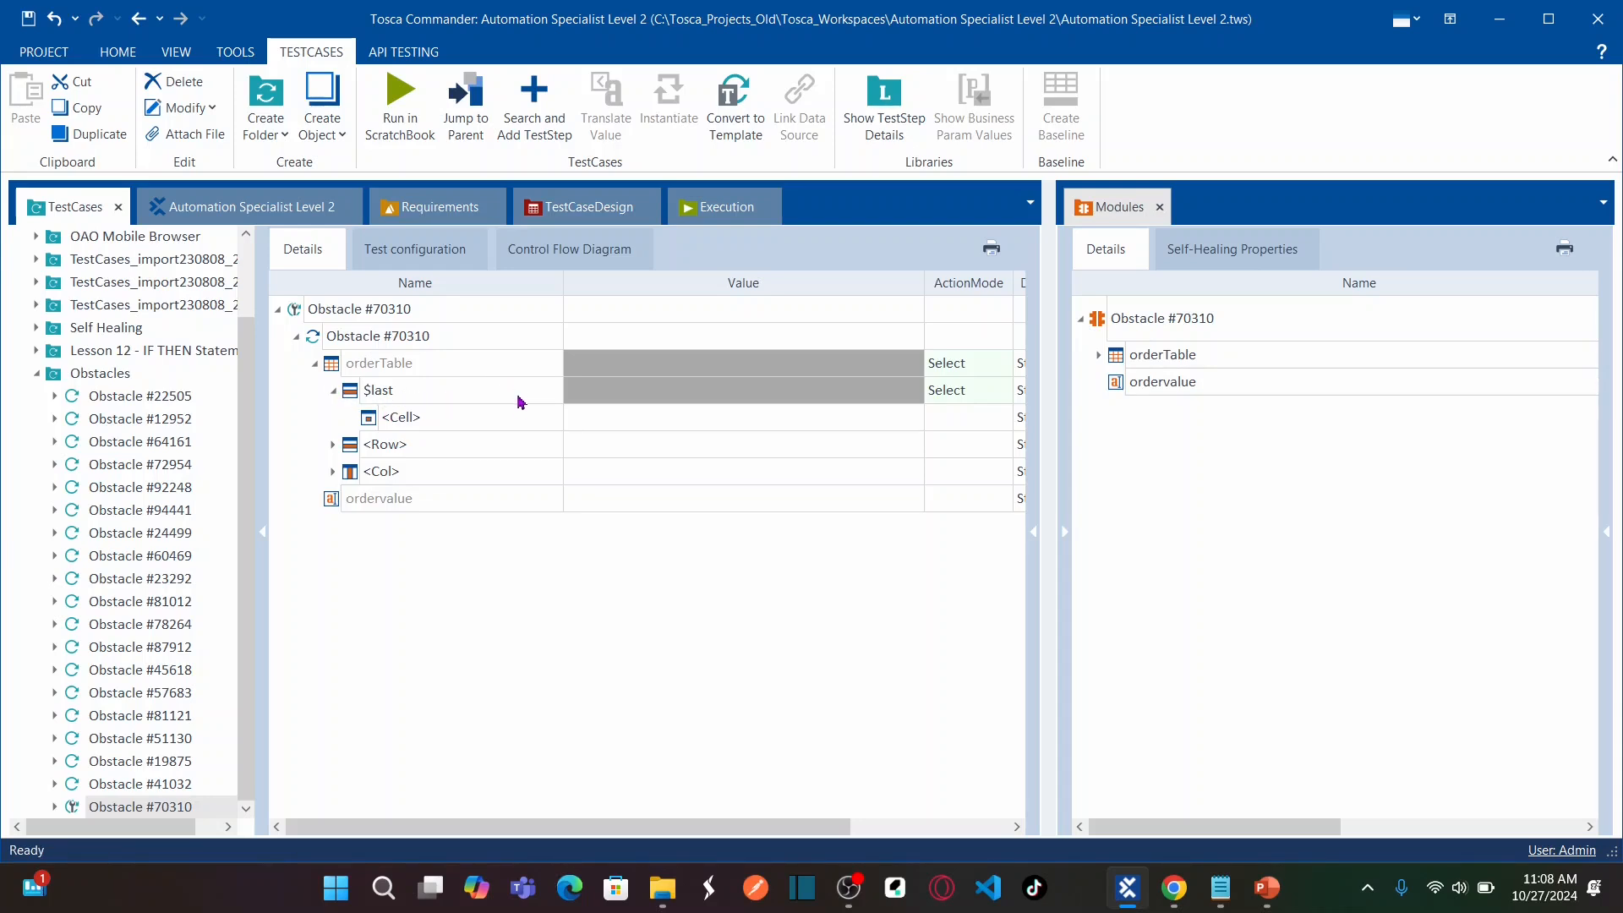
- Set the <Cell> under the $last row to the Value column, matching the table header on the obstacle page
{"action": "left_click", "coordinate": [515, 423]}
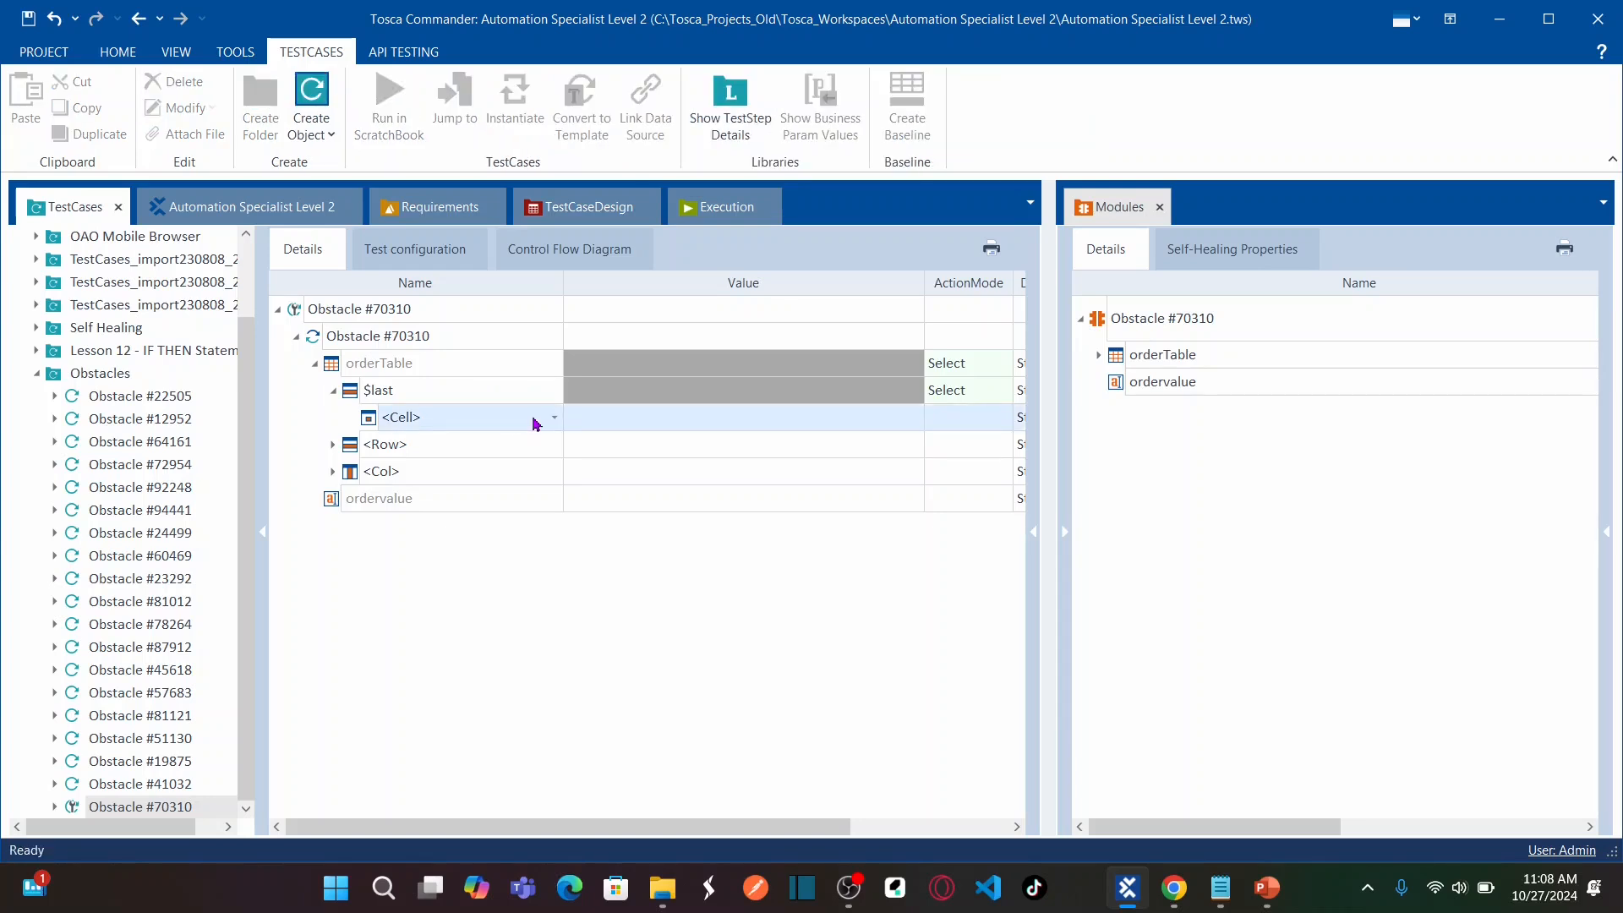
{"action": "key", "text": "alt+Tab"}
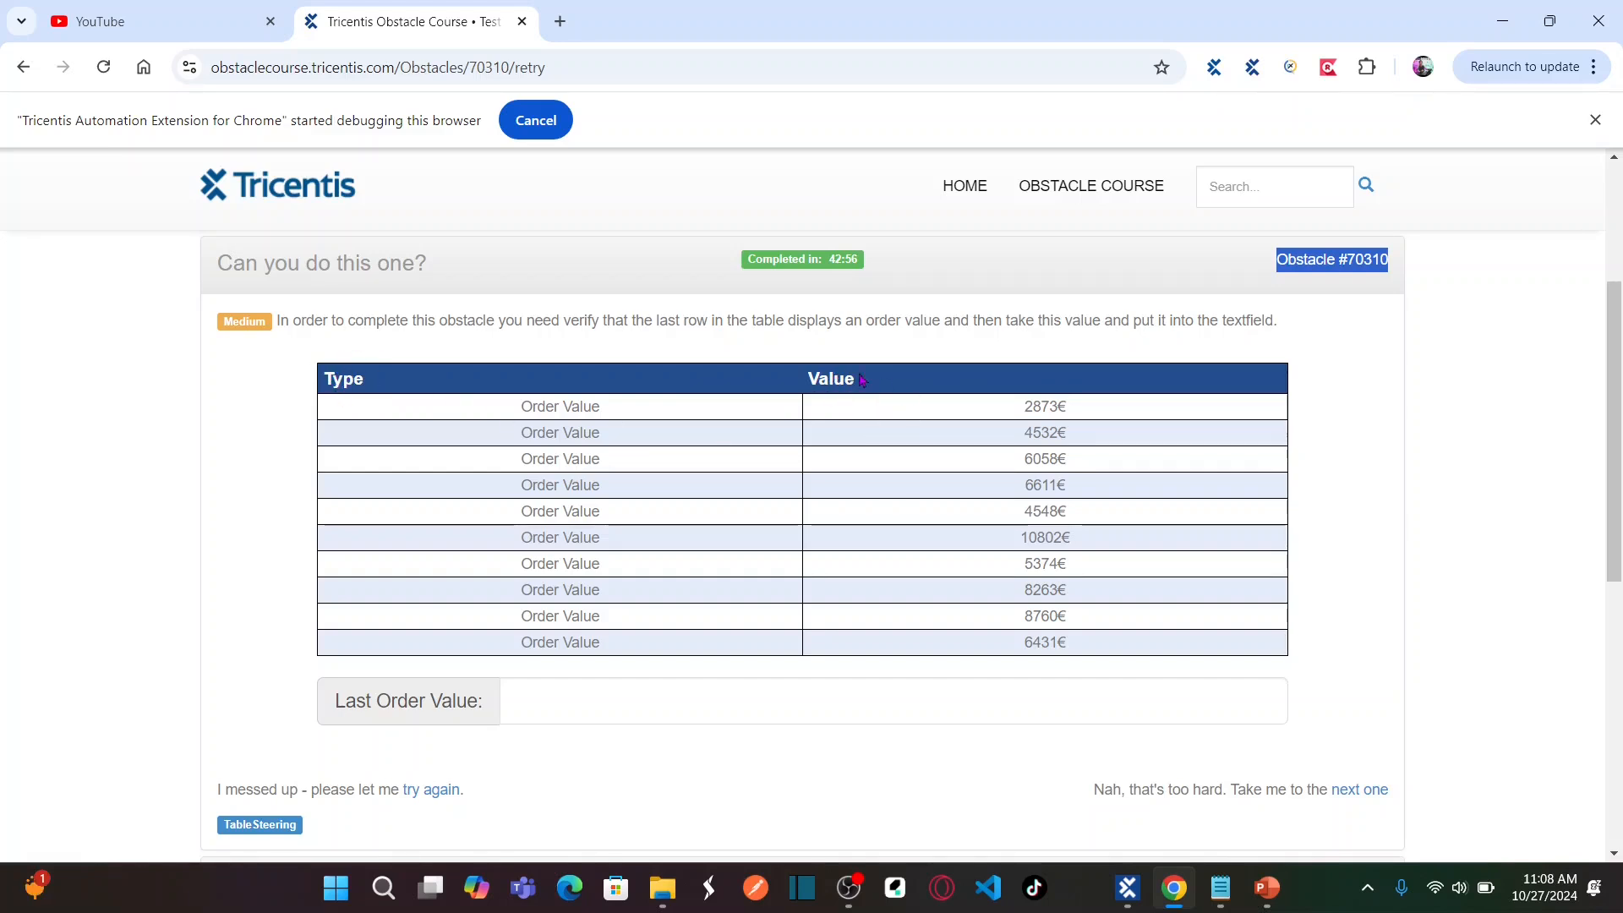
{"action": "key", "text": "alt+Tab"}
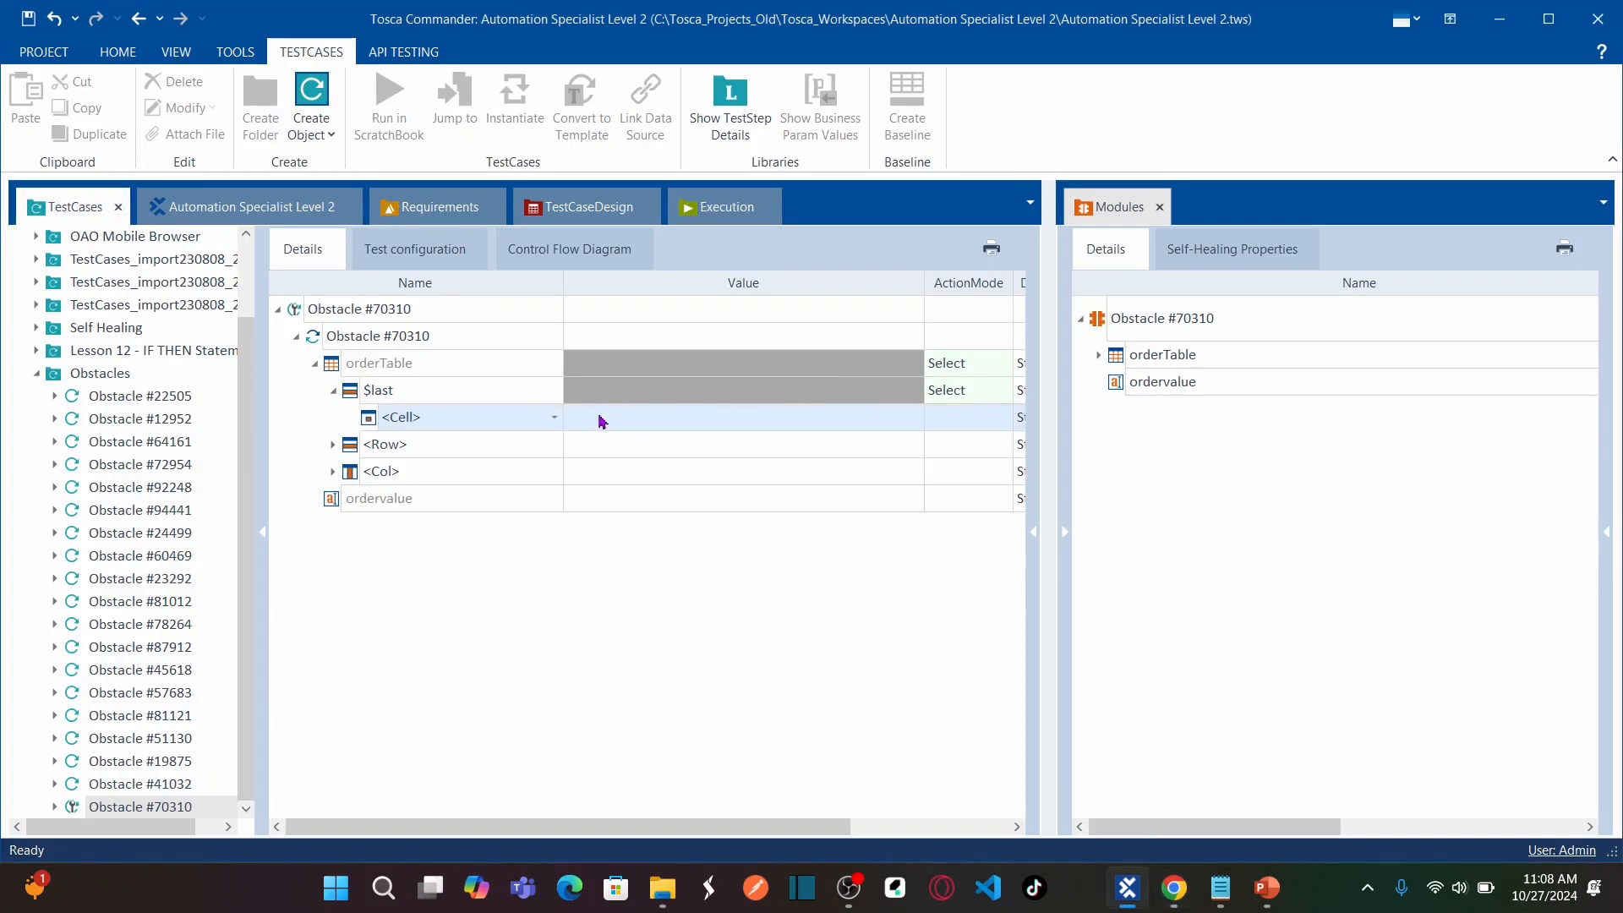
{"action": "left_click", "coordinate": [552, 420]}
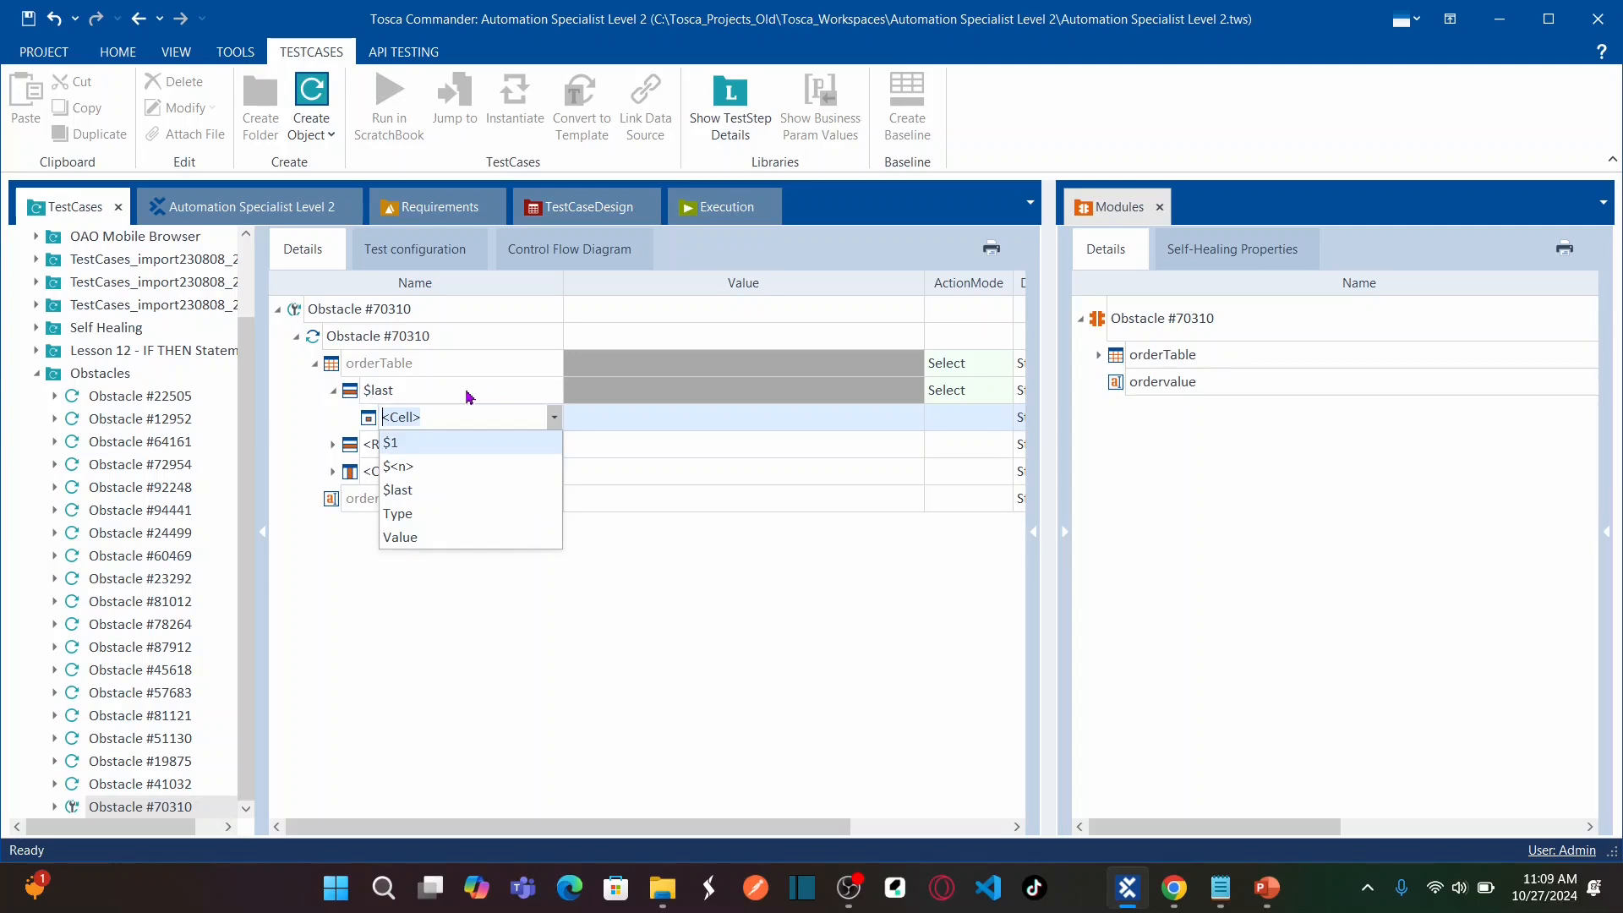
{"action": "key", "text": "alt+Tab"}
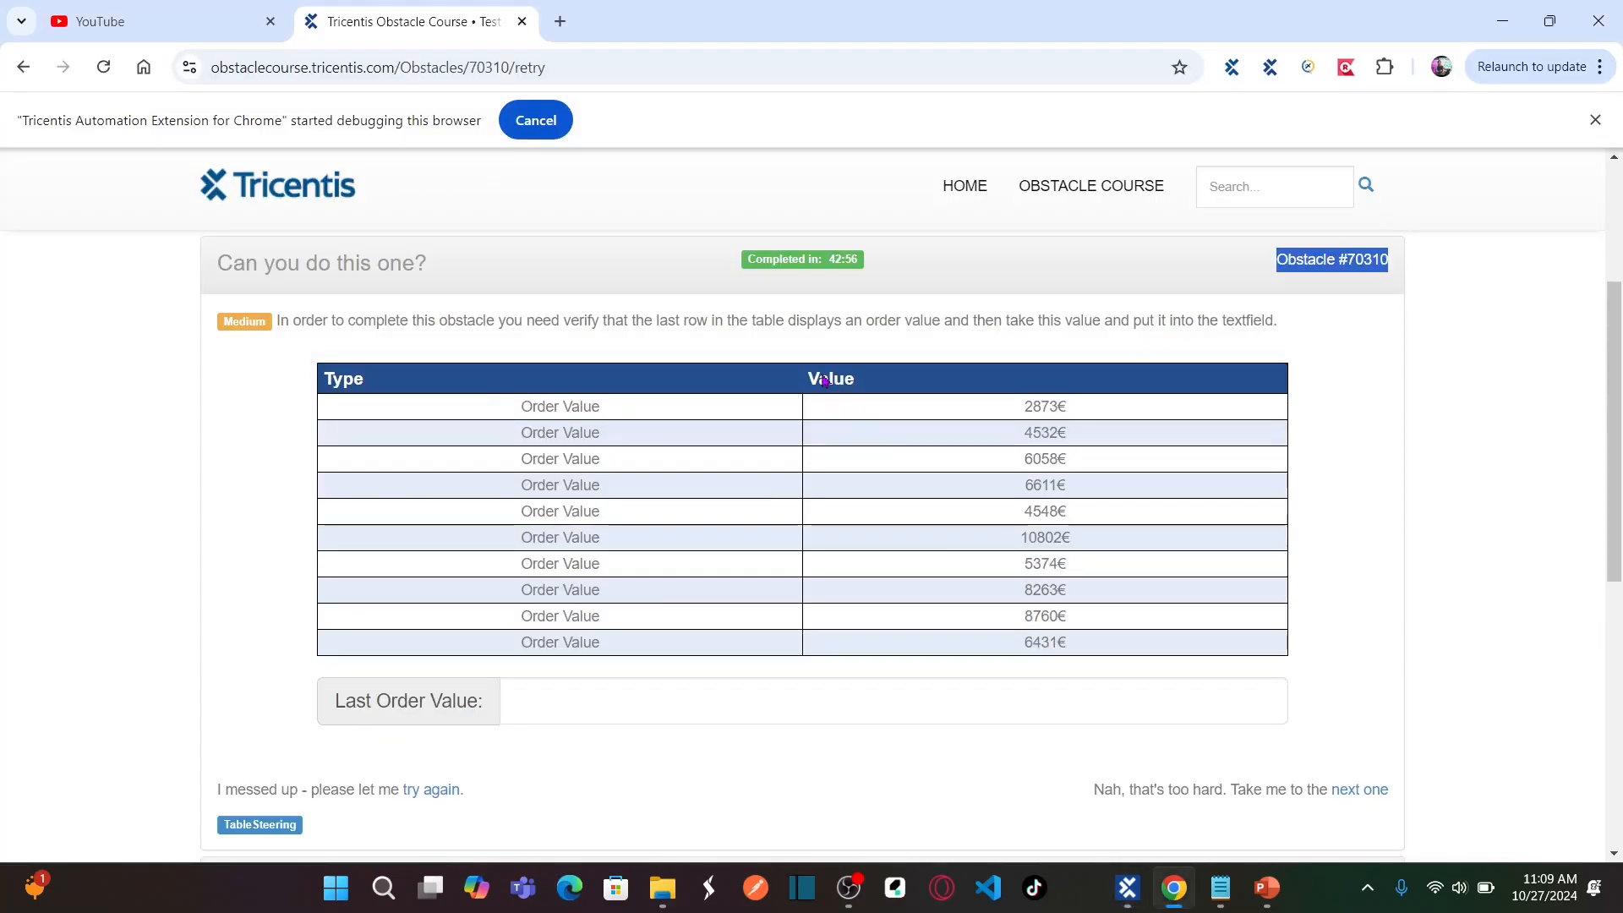
{"action": "key", "text": "alt+Tab"}
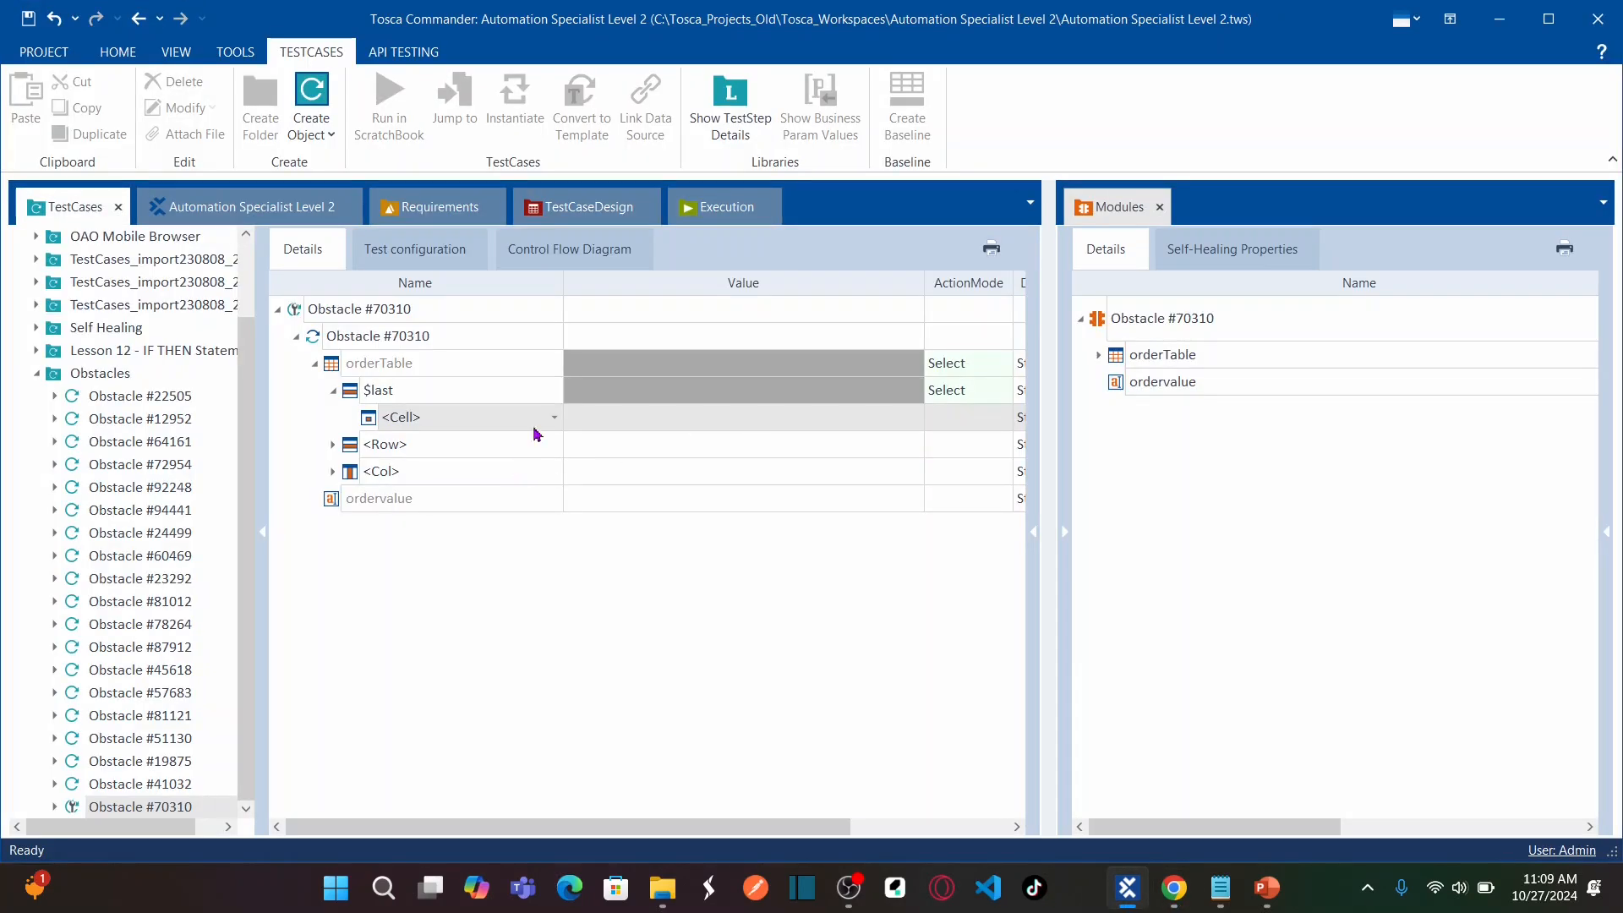
{"action": "left_click", "coordinate": [554, 417]}
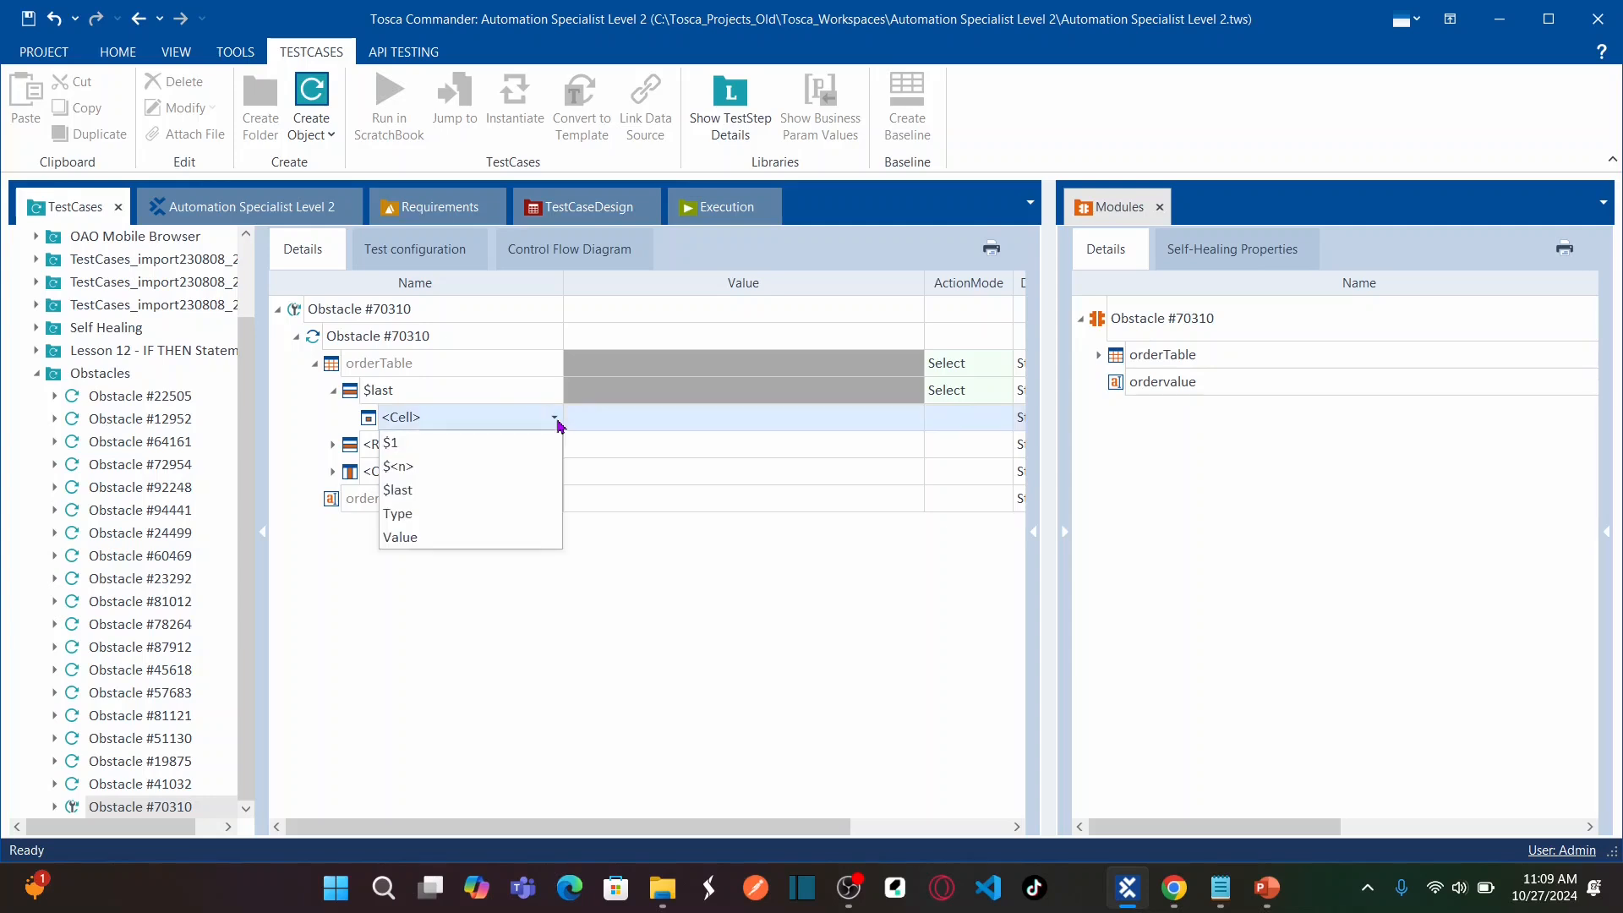
{"action": "left_click", "coordinate": [409, 539]}
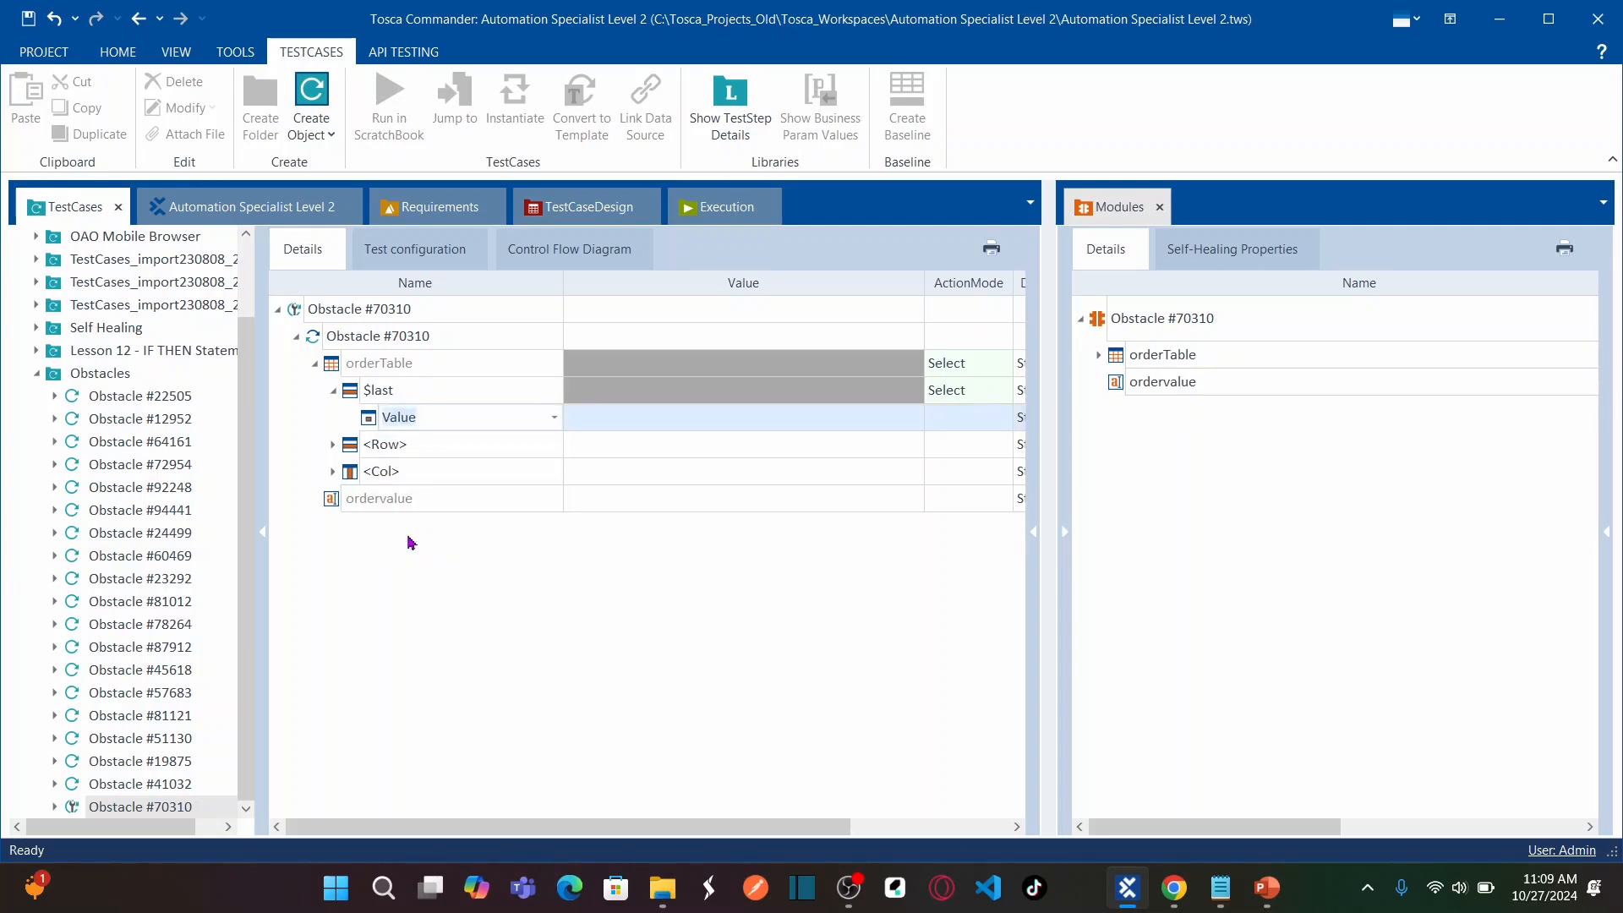
{"action": "left_click", "coordinate": [760, 425]}
{"action": "left_click", "coordinate": [761, 425]}
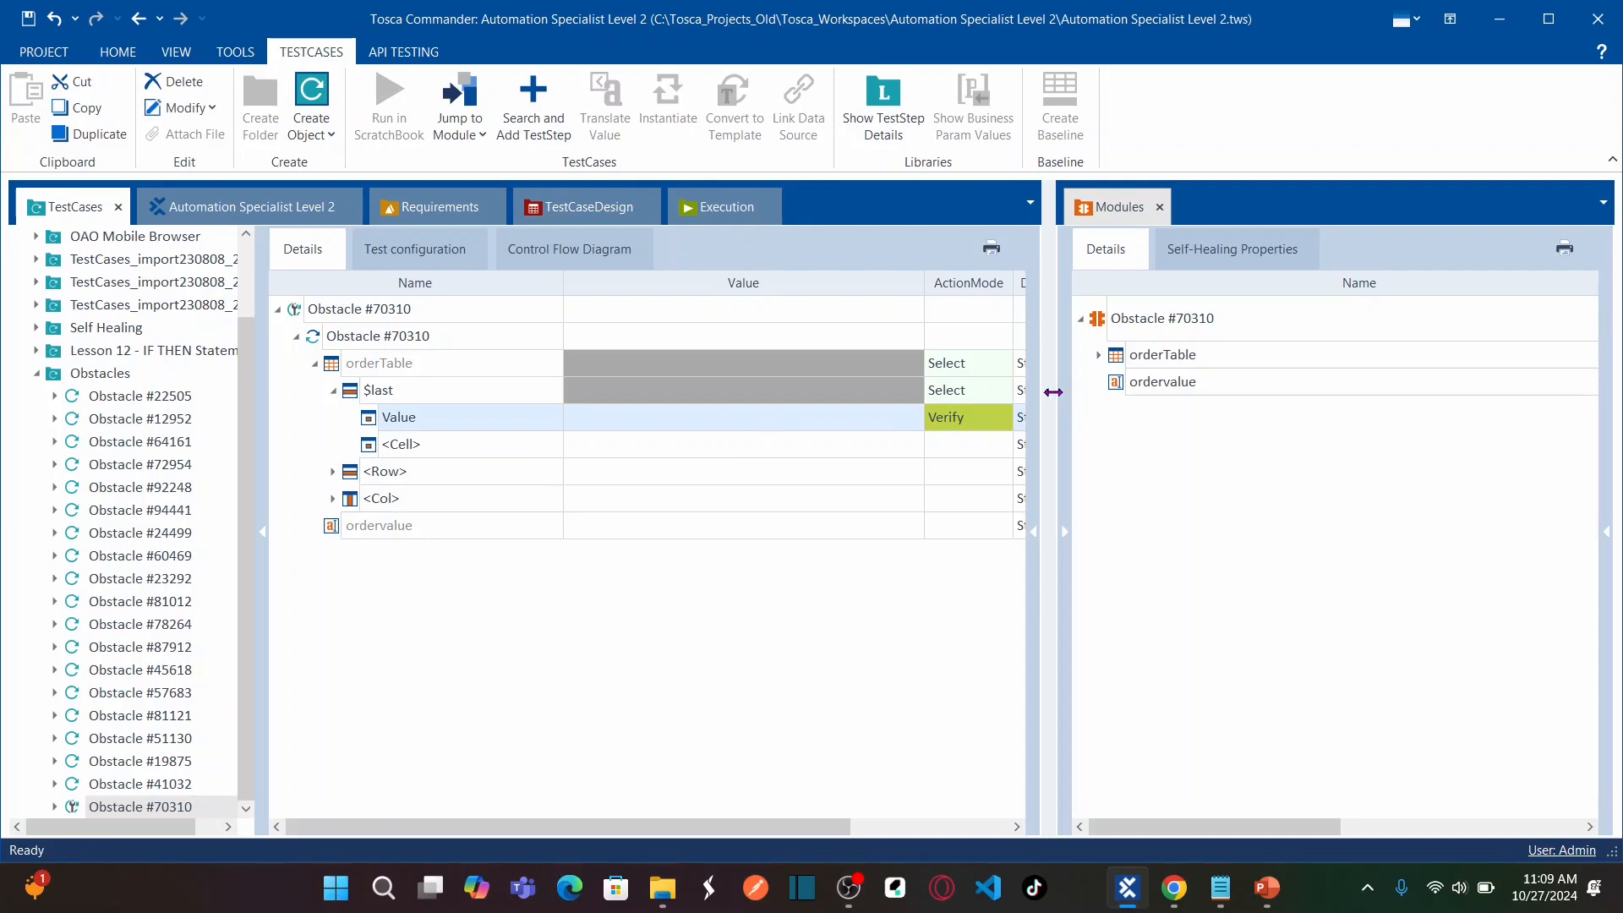
- Enter LastRowValue as the value of the Value cell in the $last row
{"action": "left_click_drag", "start_coordinate": [1051, 391], "coordinate": [1168, 391]}
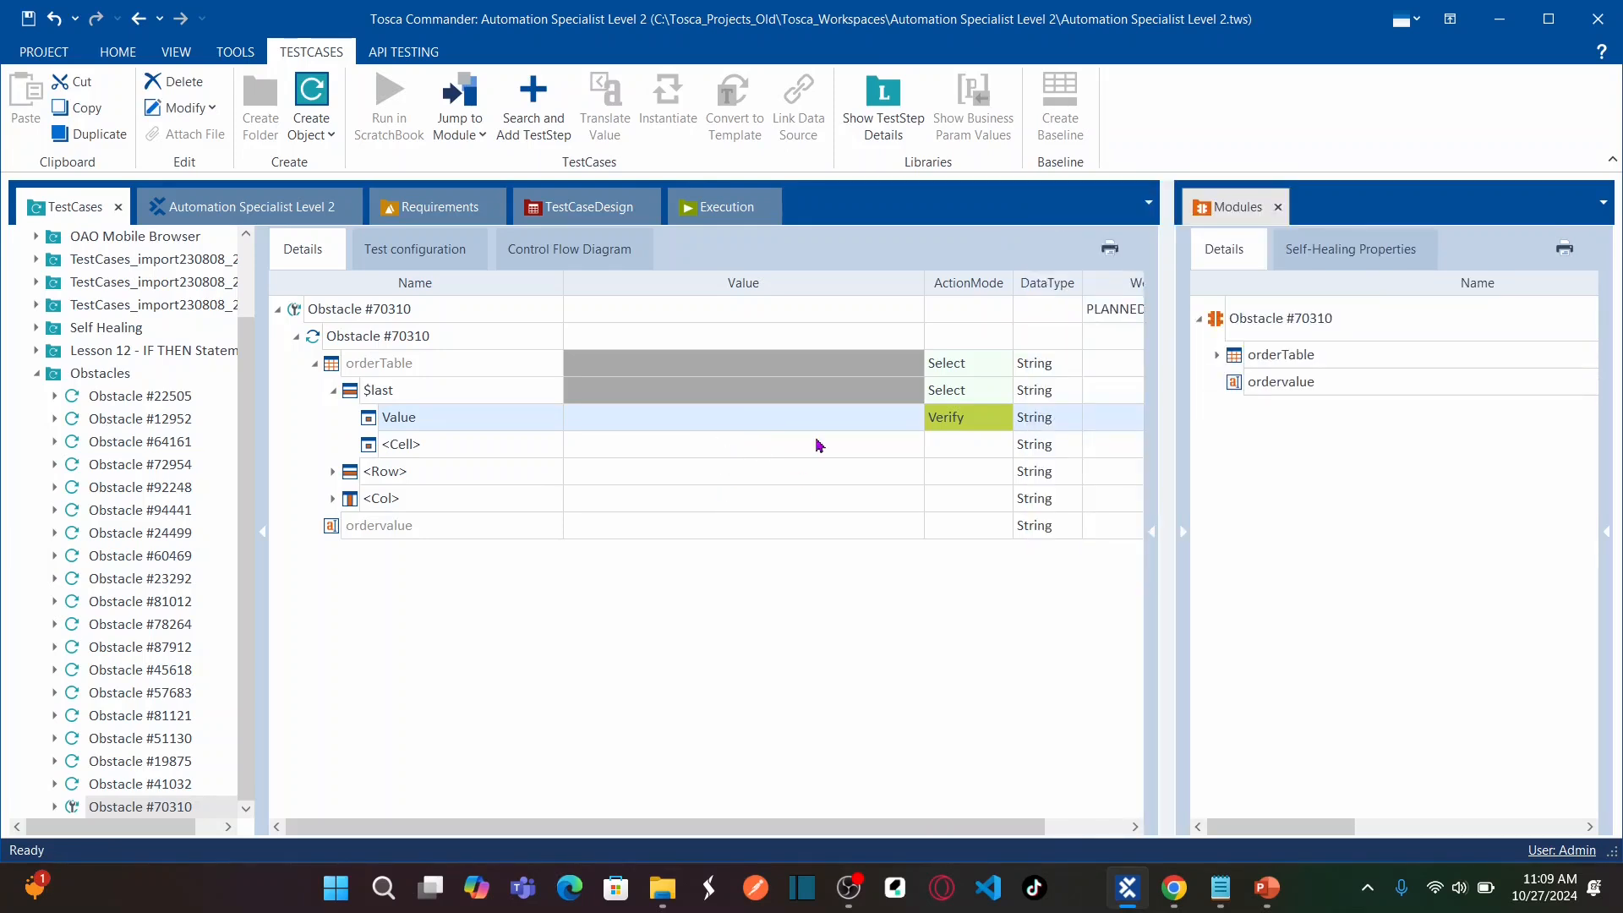
{"action": "key", "text": "alt+Tab"}
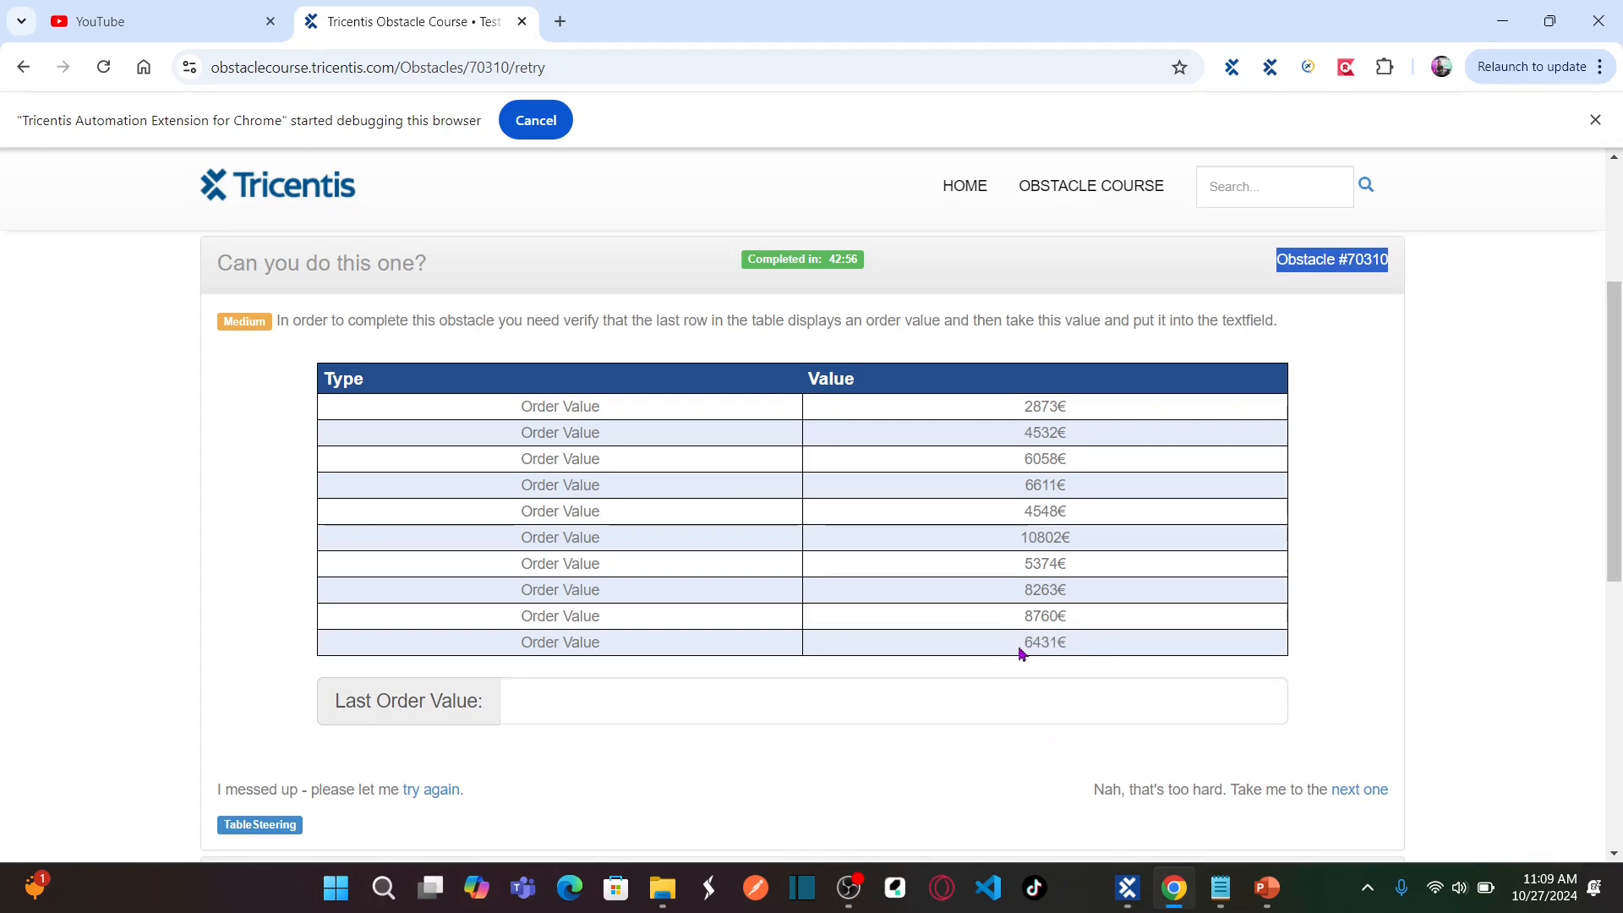
{"action": "key", "text": "alt+Tab"}
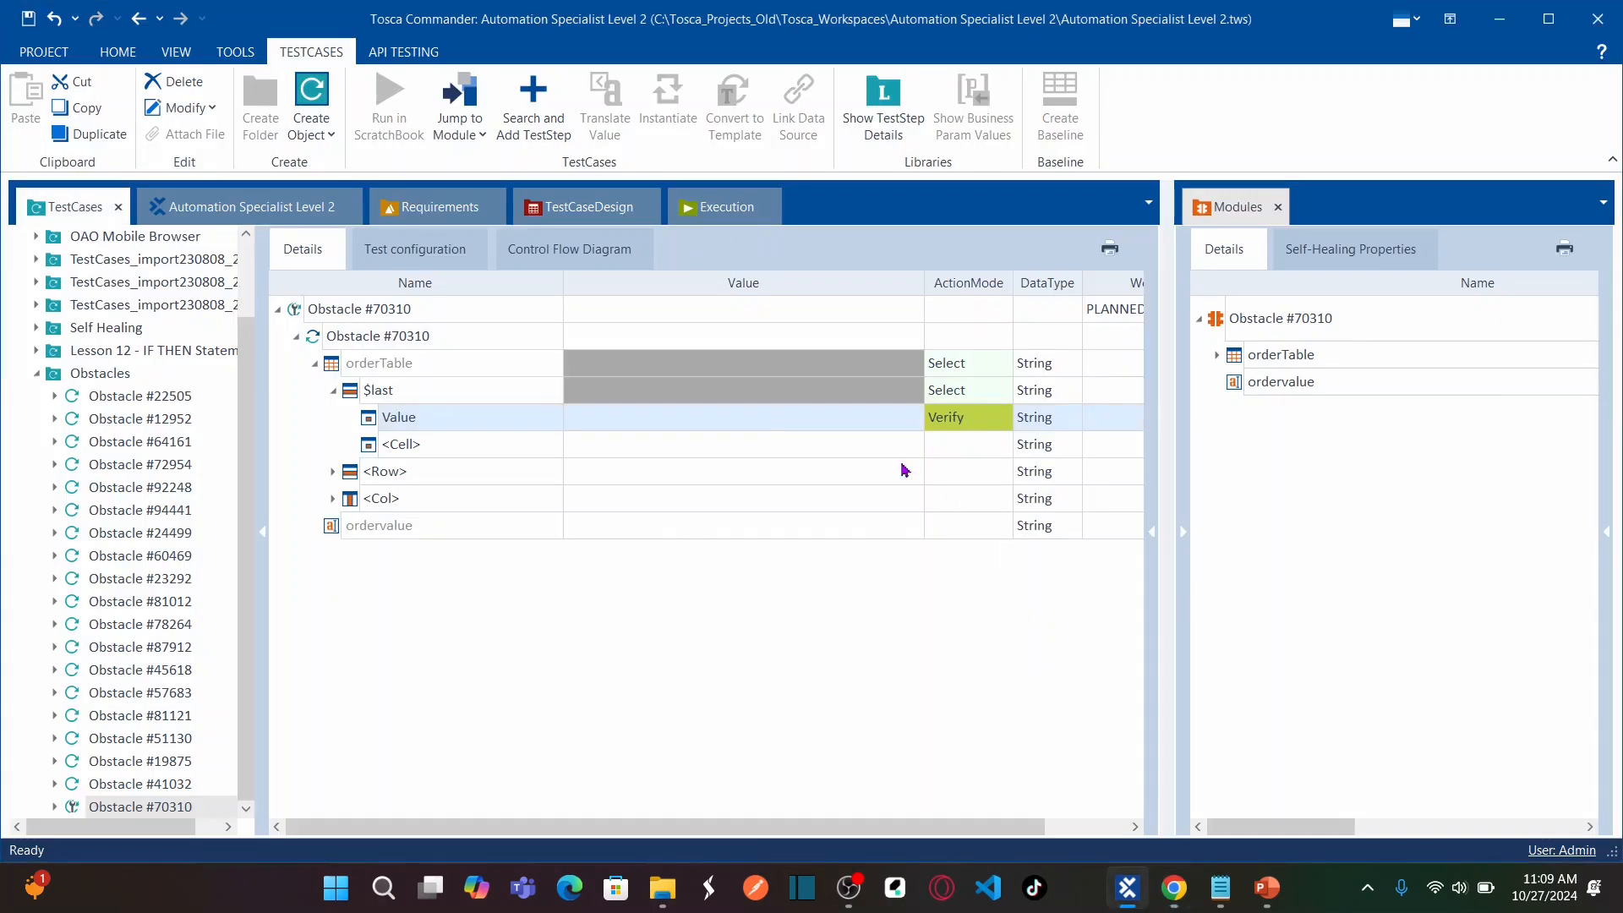
{"action": "left_click", "coordinate": [764, 430]}
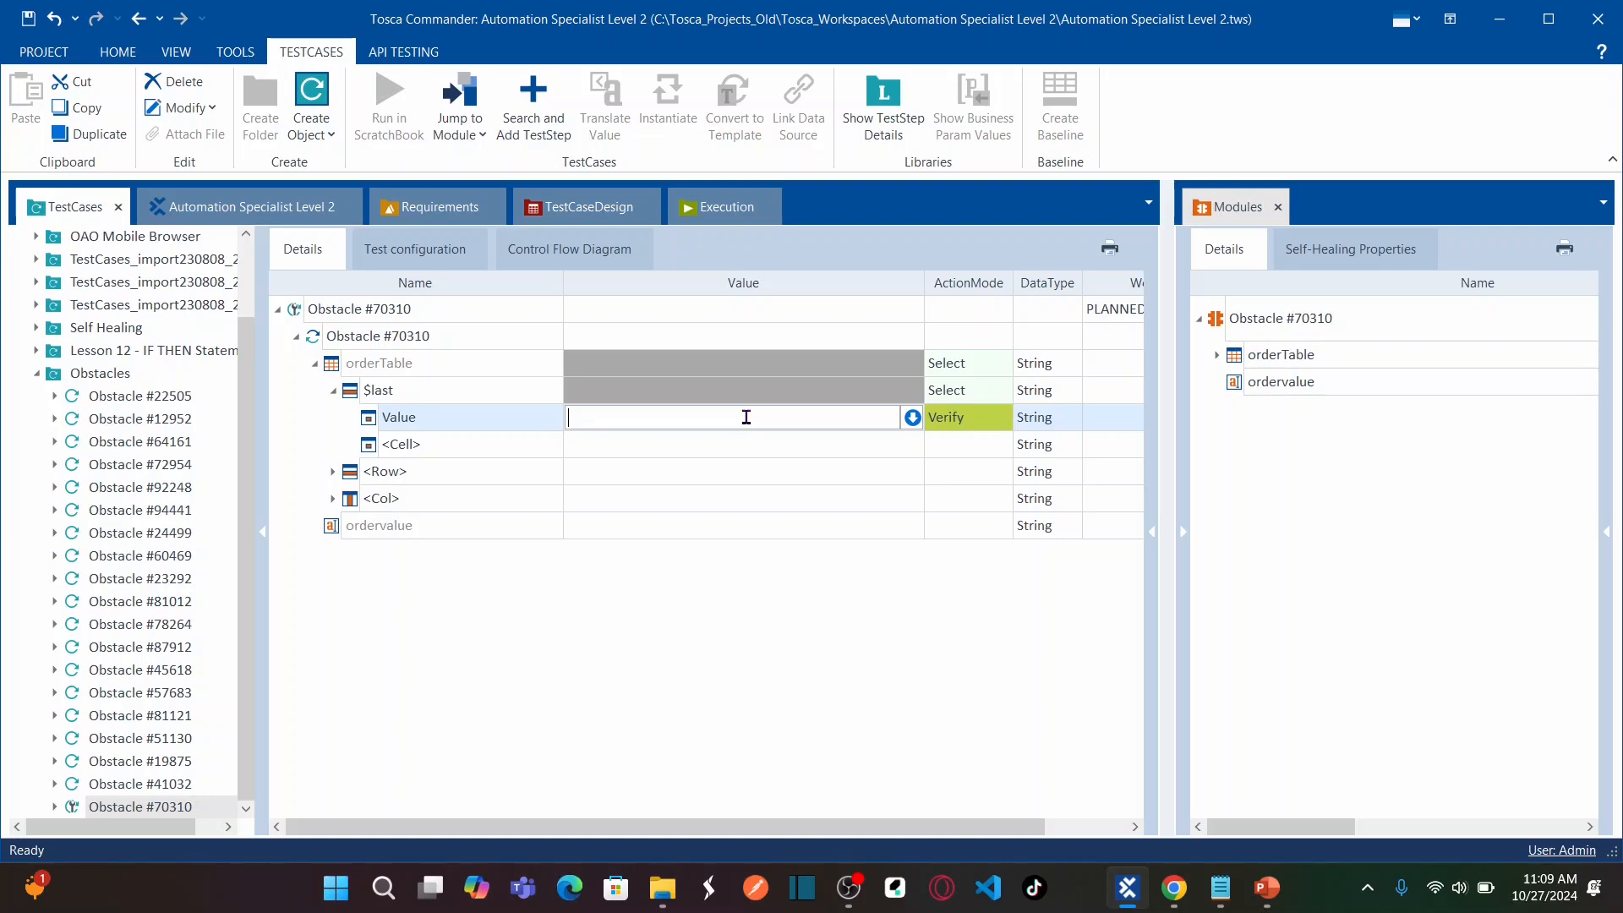
{"action": "type", "text": "LastRowValue"}
{"action": "key", "text": "shift+Home"}
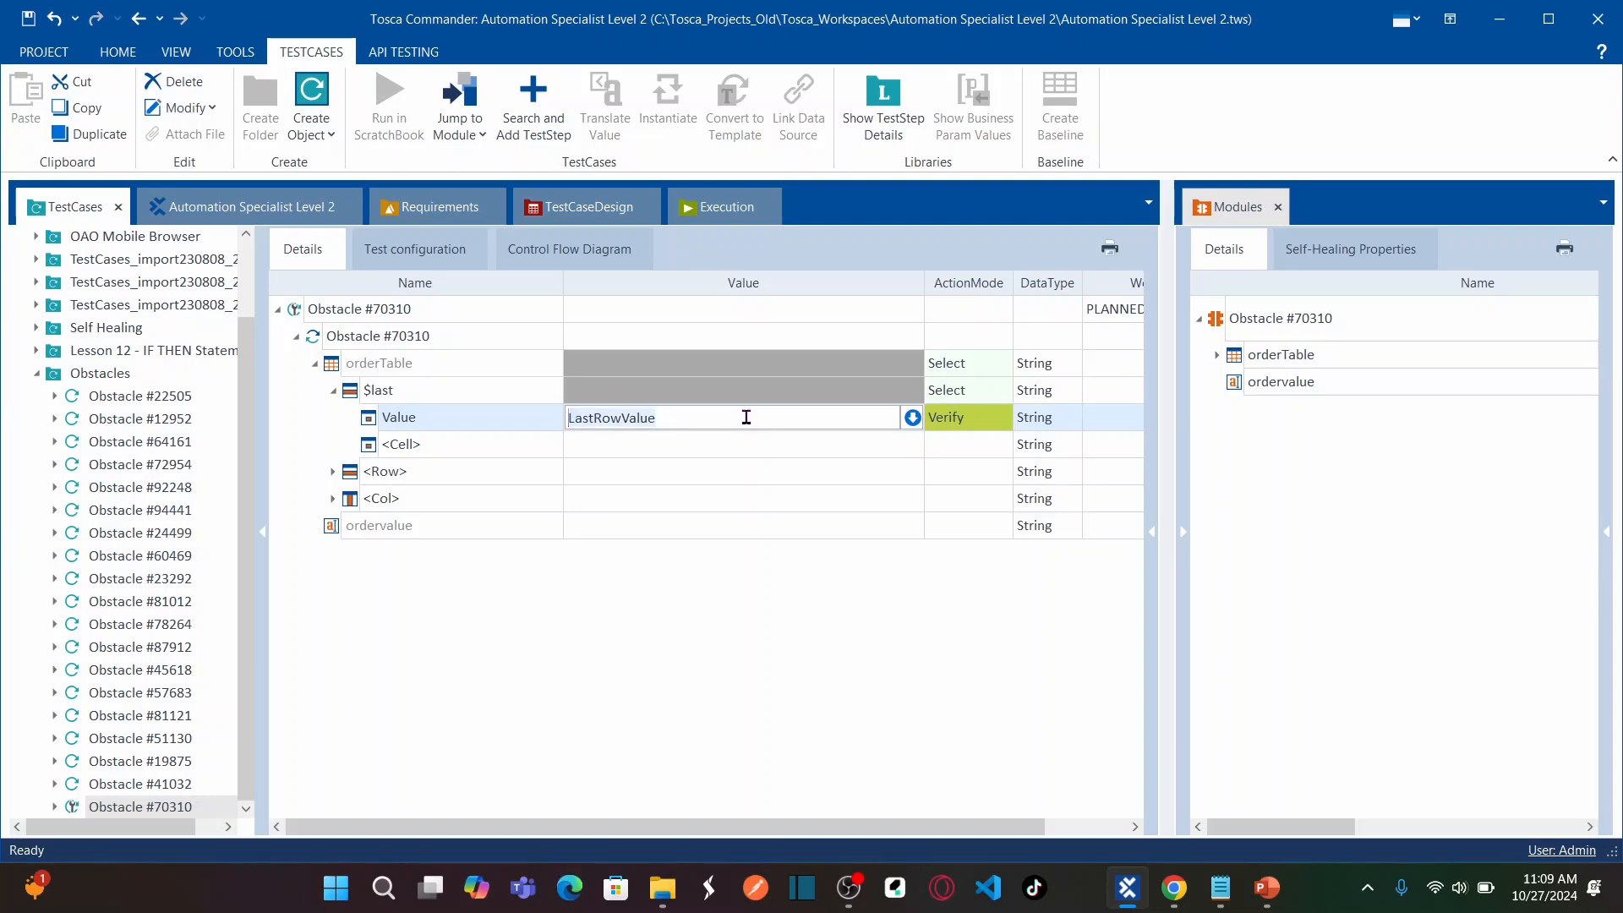
{"action": "left_click", "coordinate": [671, 458]}
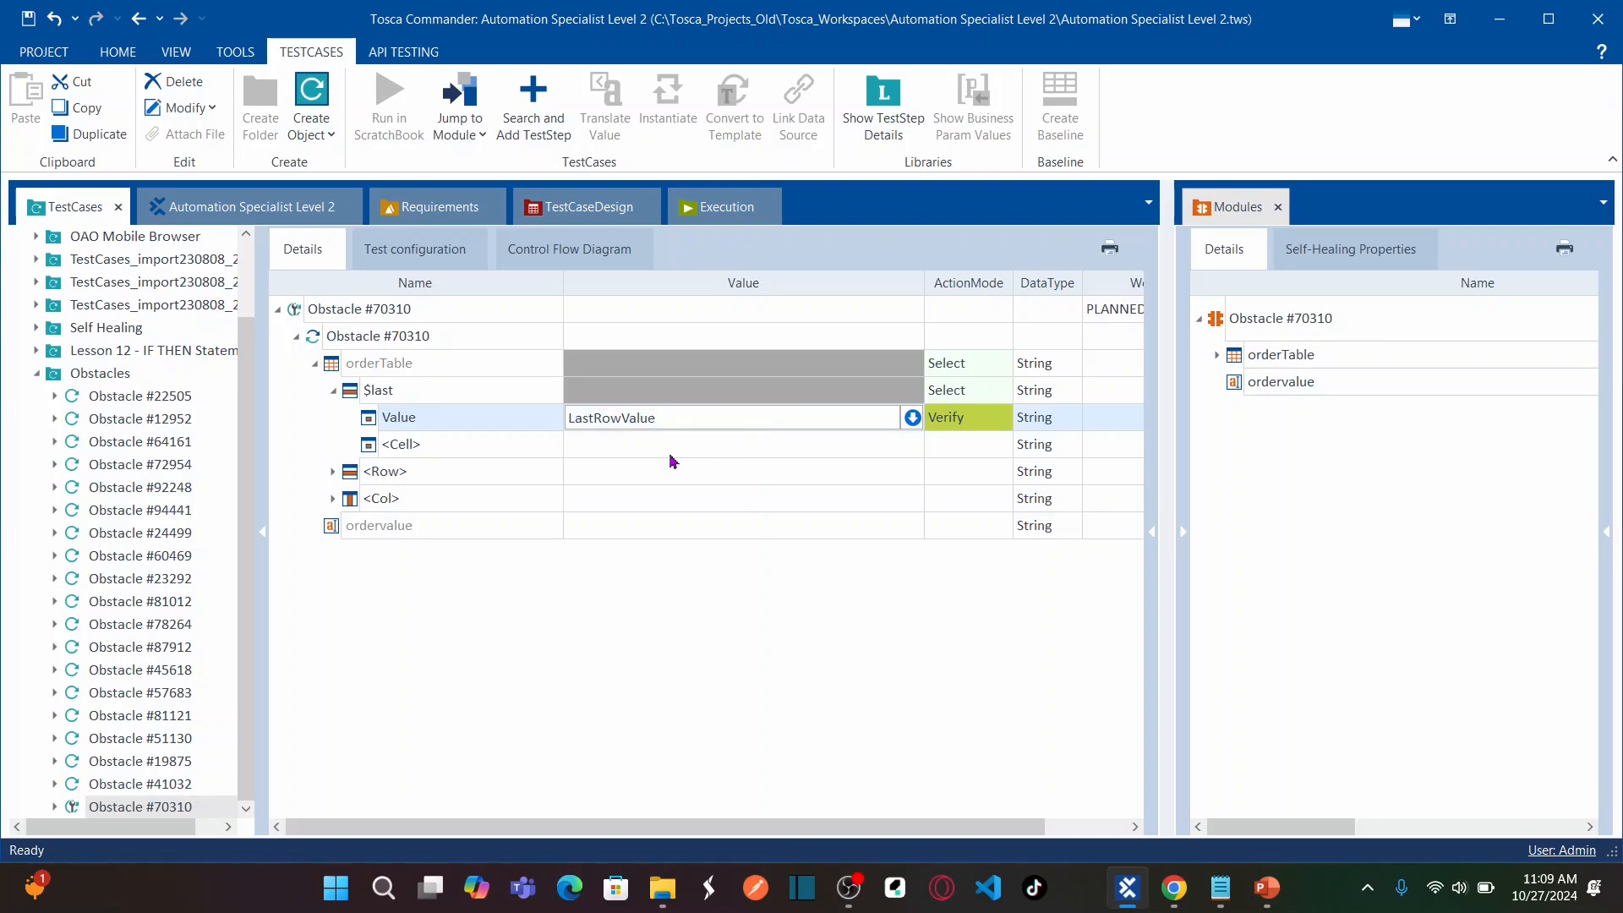
{"action": "left_click", "coordinate": [478, 423]}
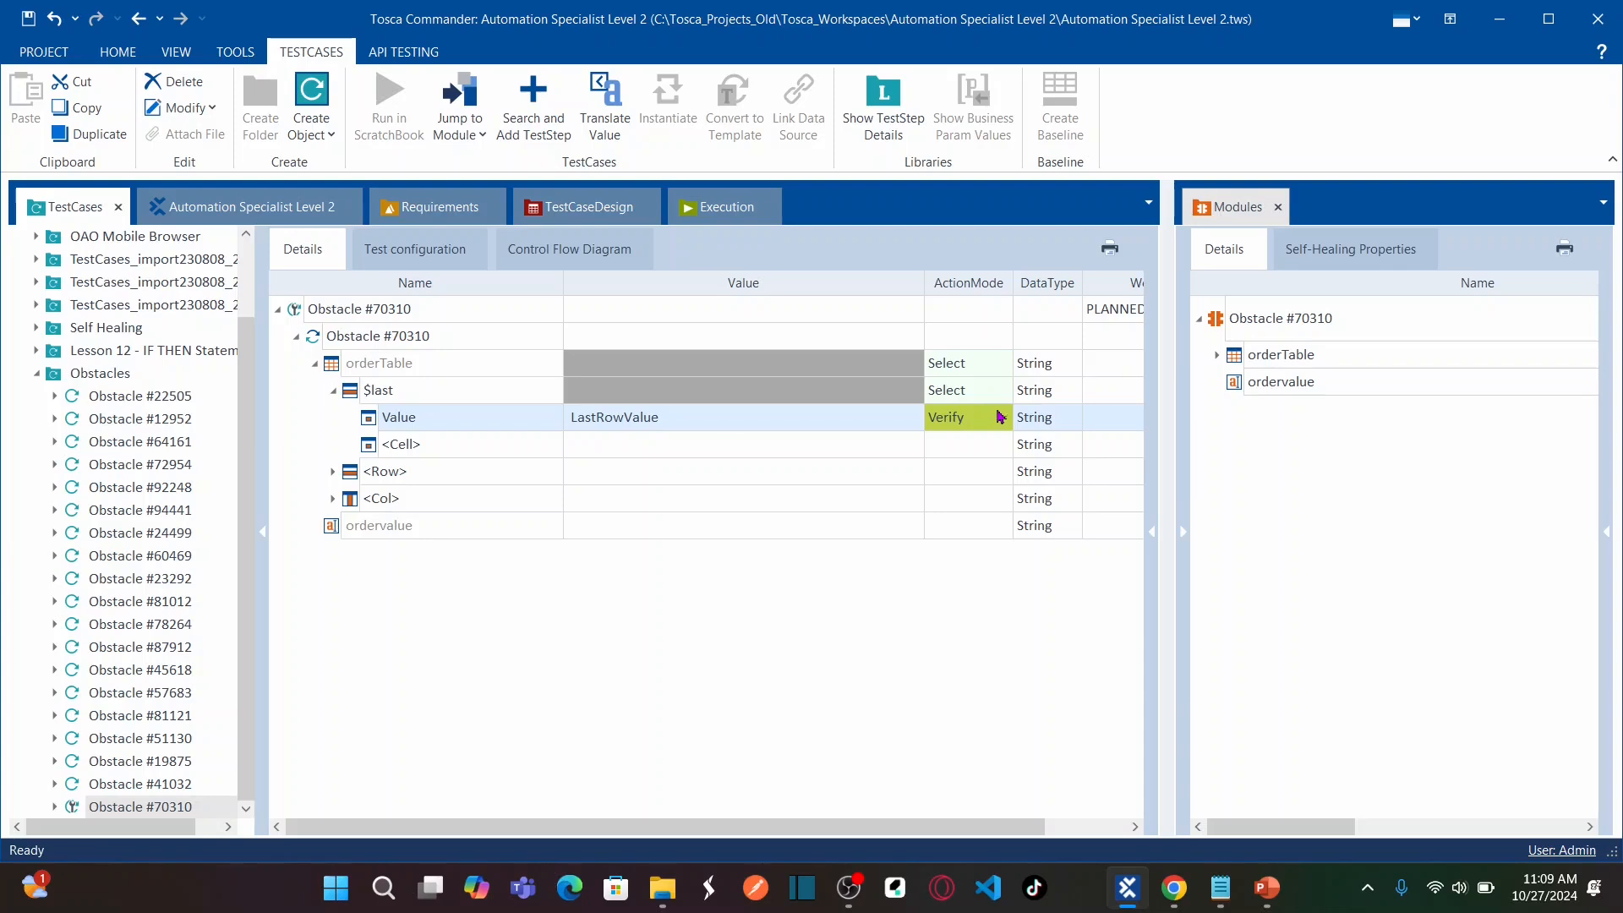
- Change the ActionMode of the Value cell to Buffer
{"action": "left_click", "coordinate": [987, 418]}
{"action": "left_click", "coordinate": [1009, 421]}
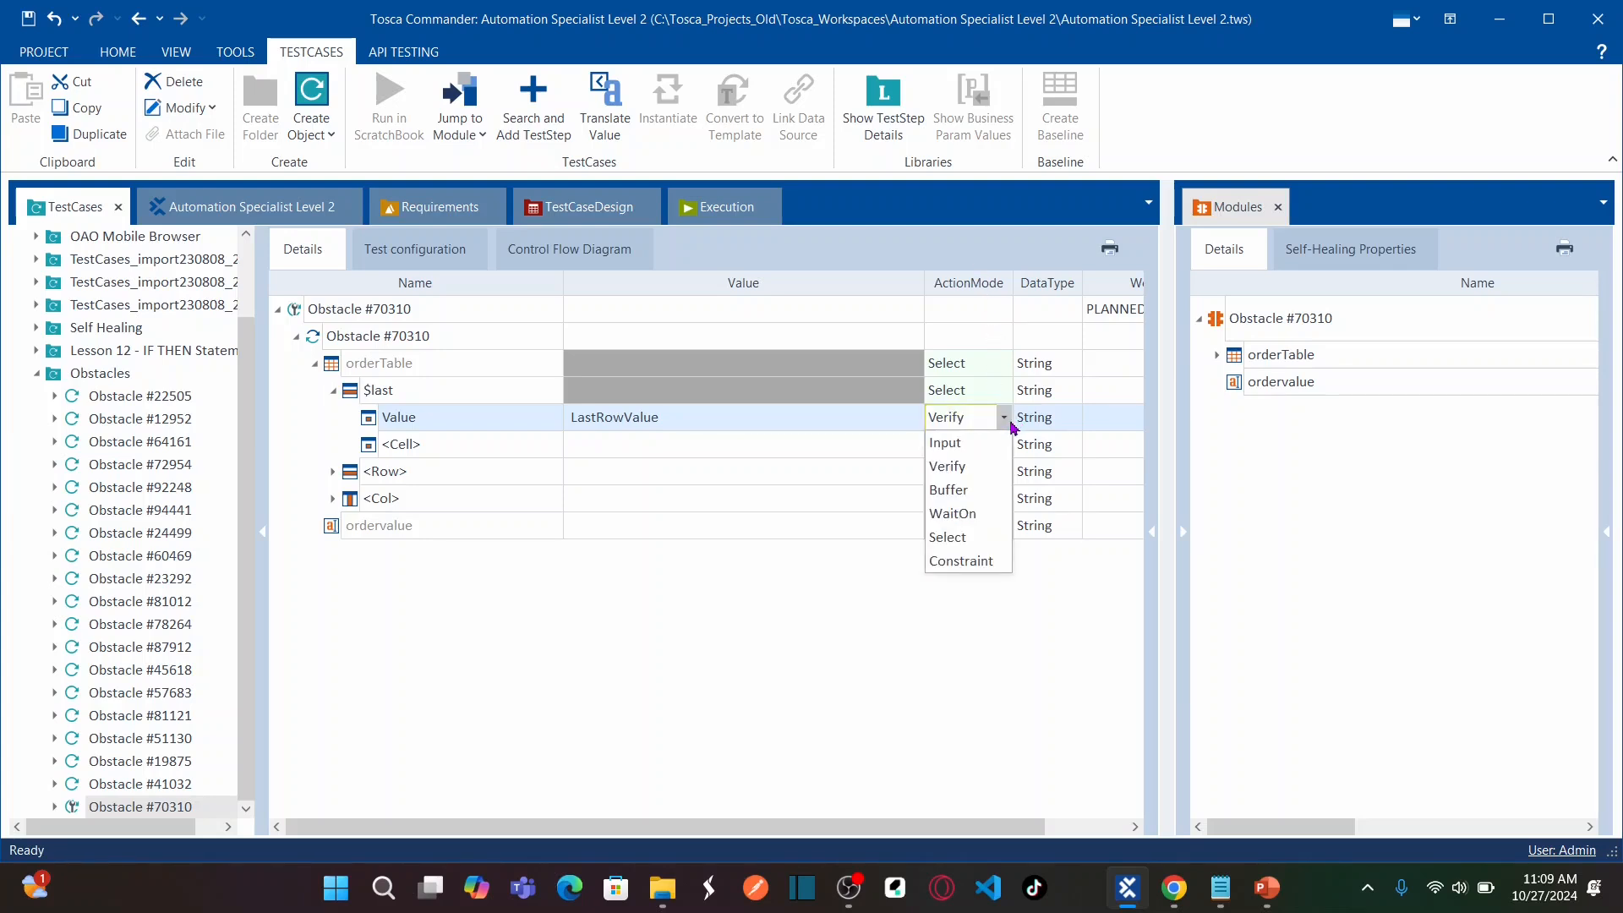
{"action": "left_click", "coordinate": [955, 492]}
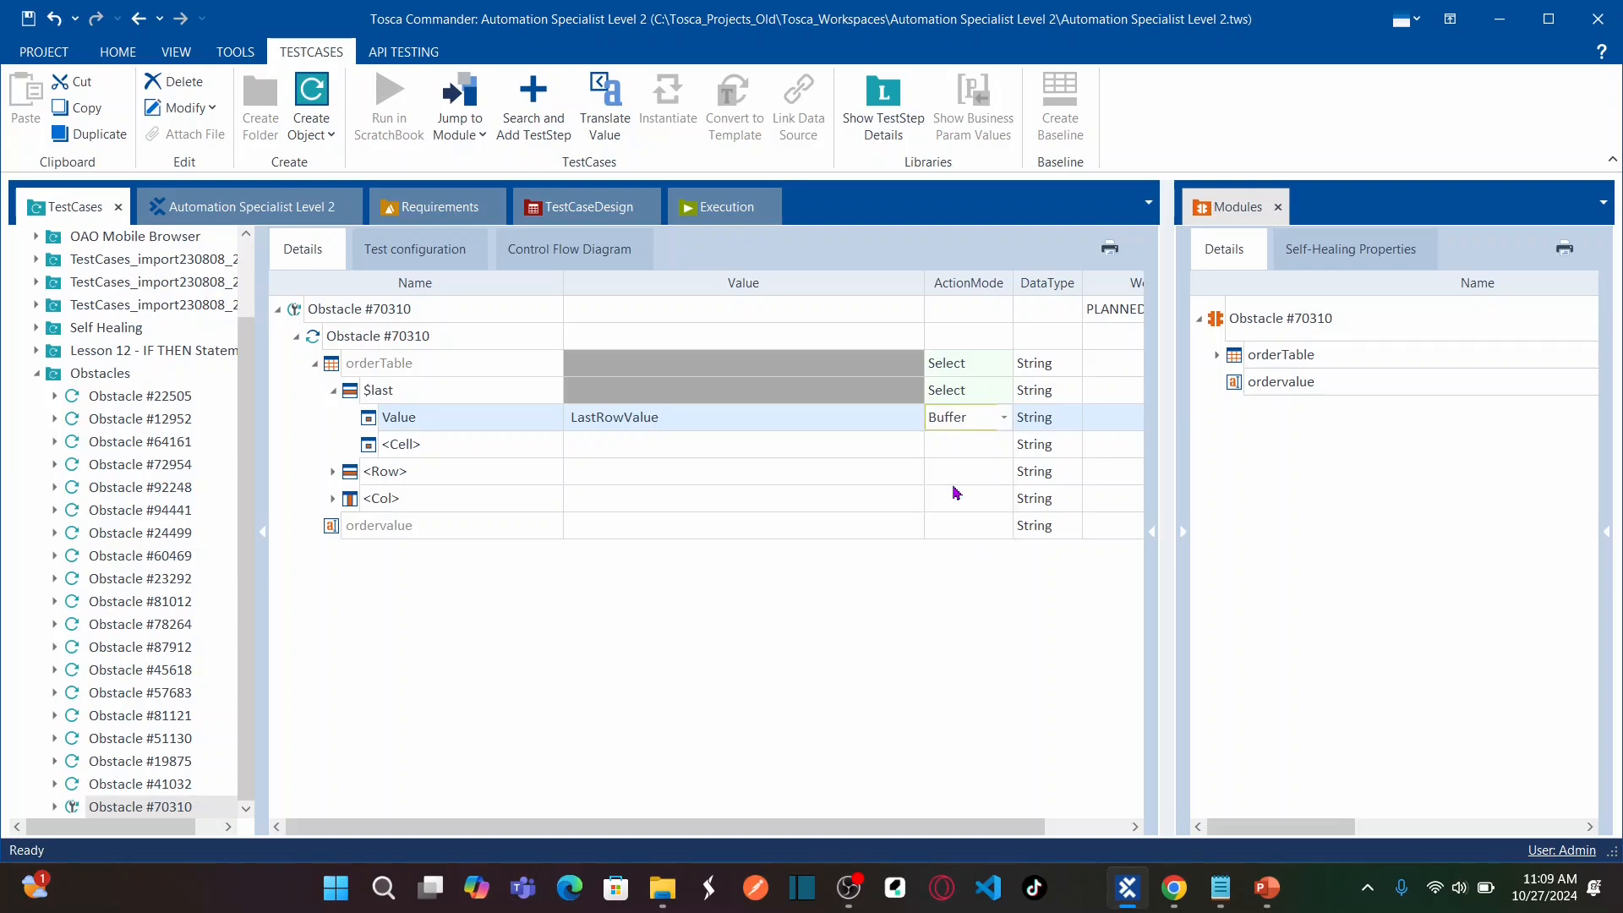
{"action": "left_click", "coordinate": [935, 484]}
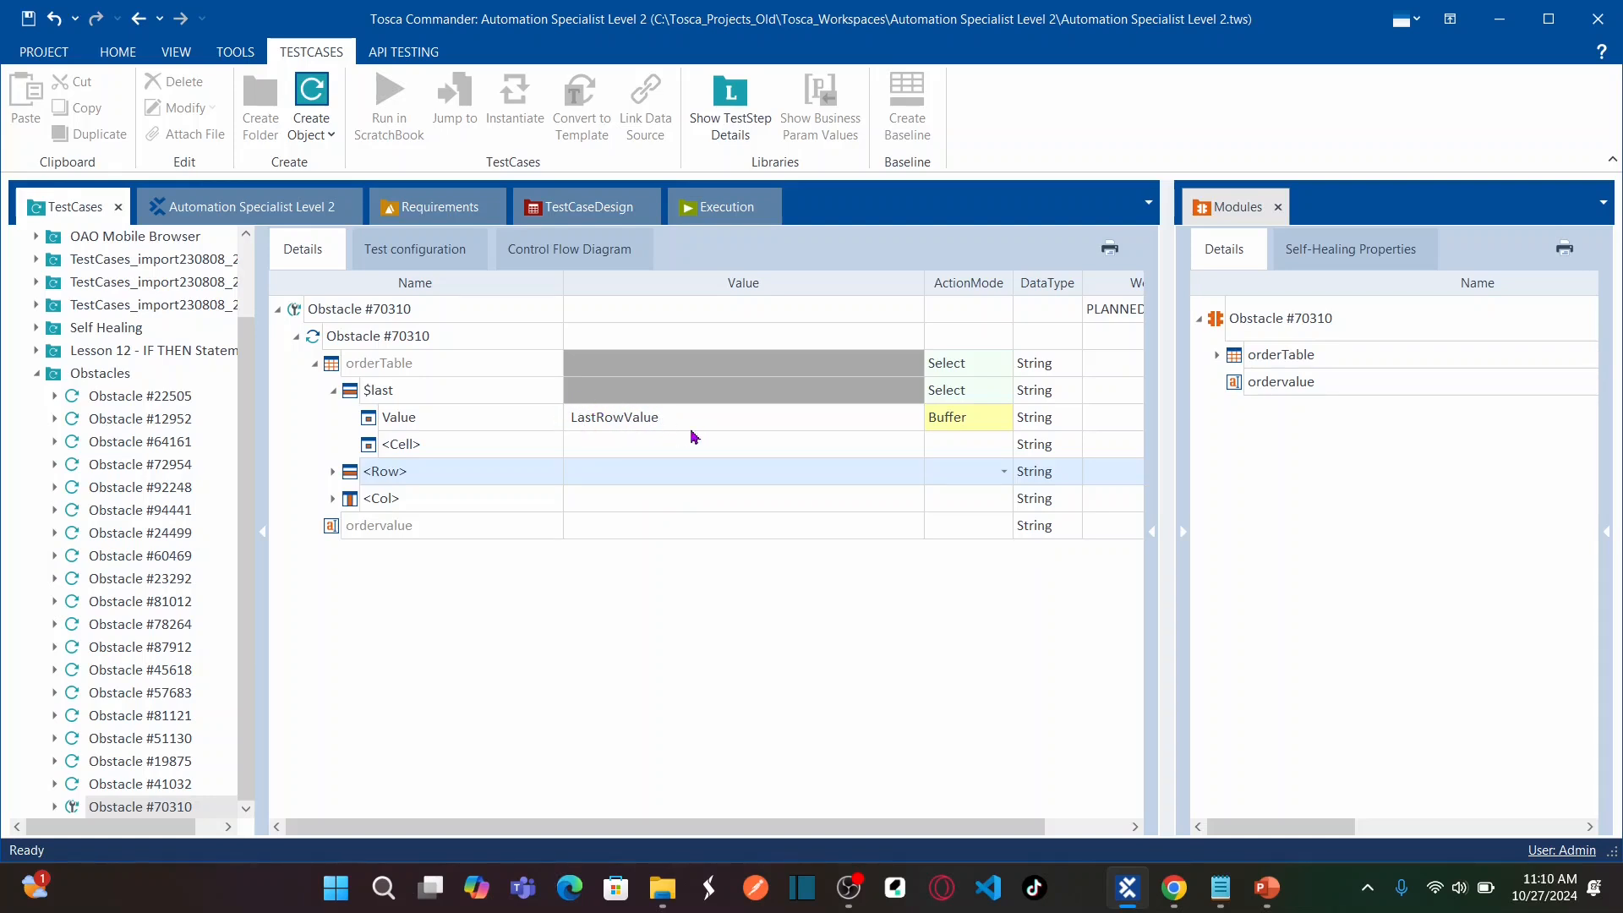
- Enter {B[LastRowValue]} as the value of ordervalue so the buffered order value fills the Last Order Value field on the obstacle page
{"action": "key", "text": "alt+Tab"}
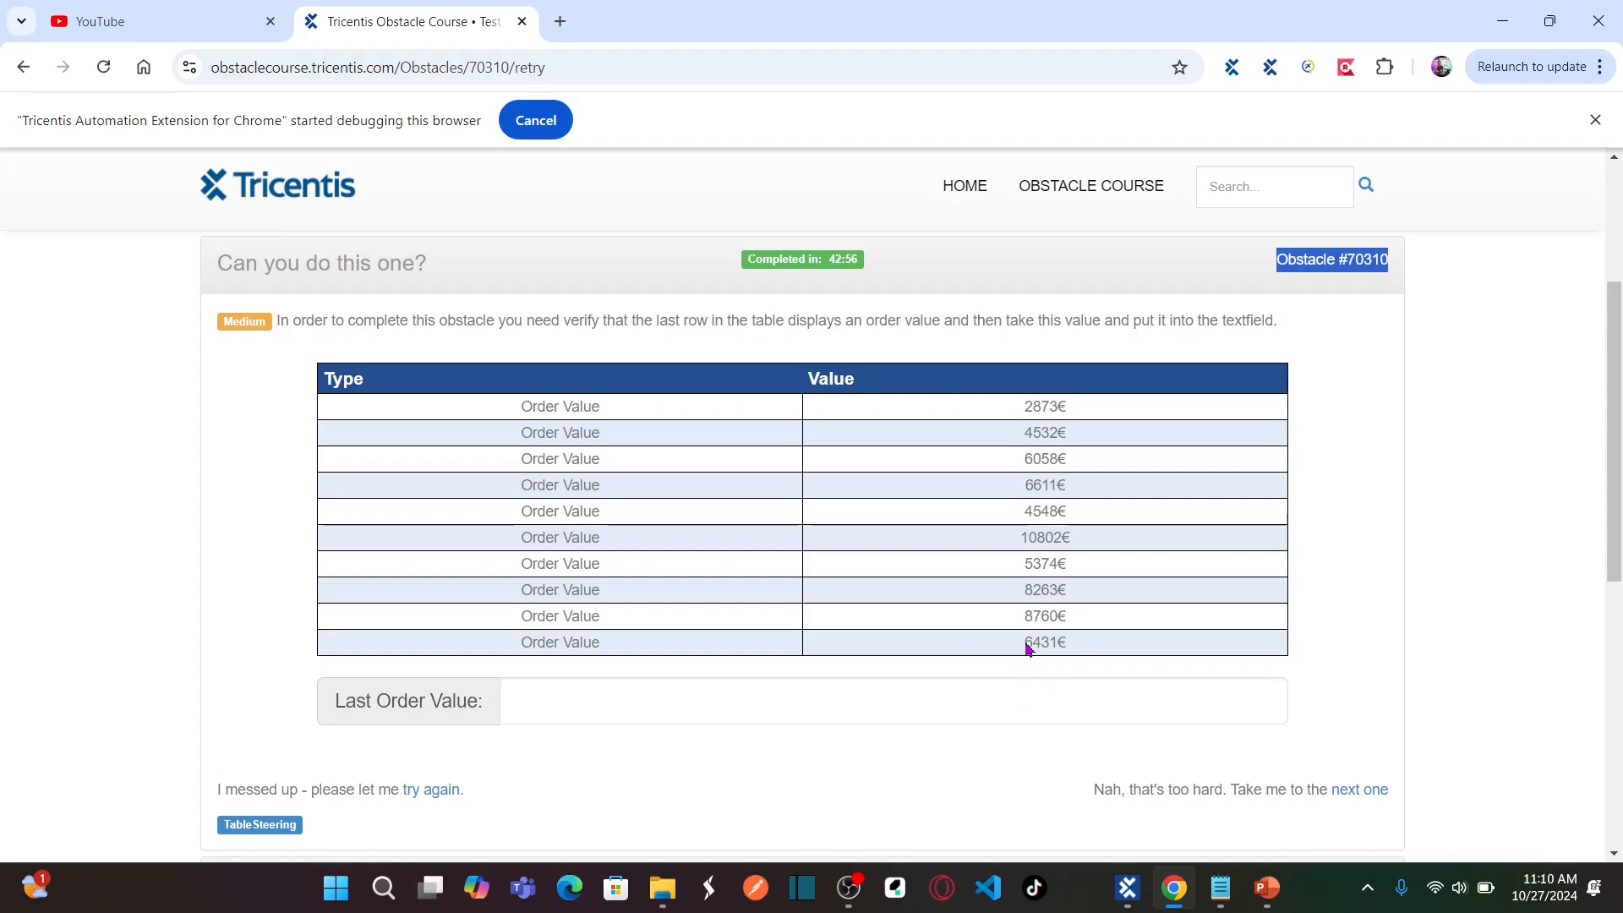
{"action": "key", "text": "alt+Tab"}
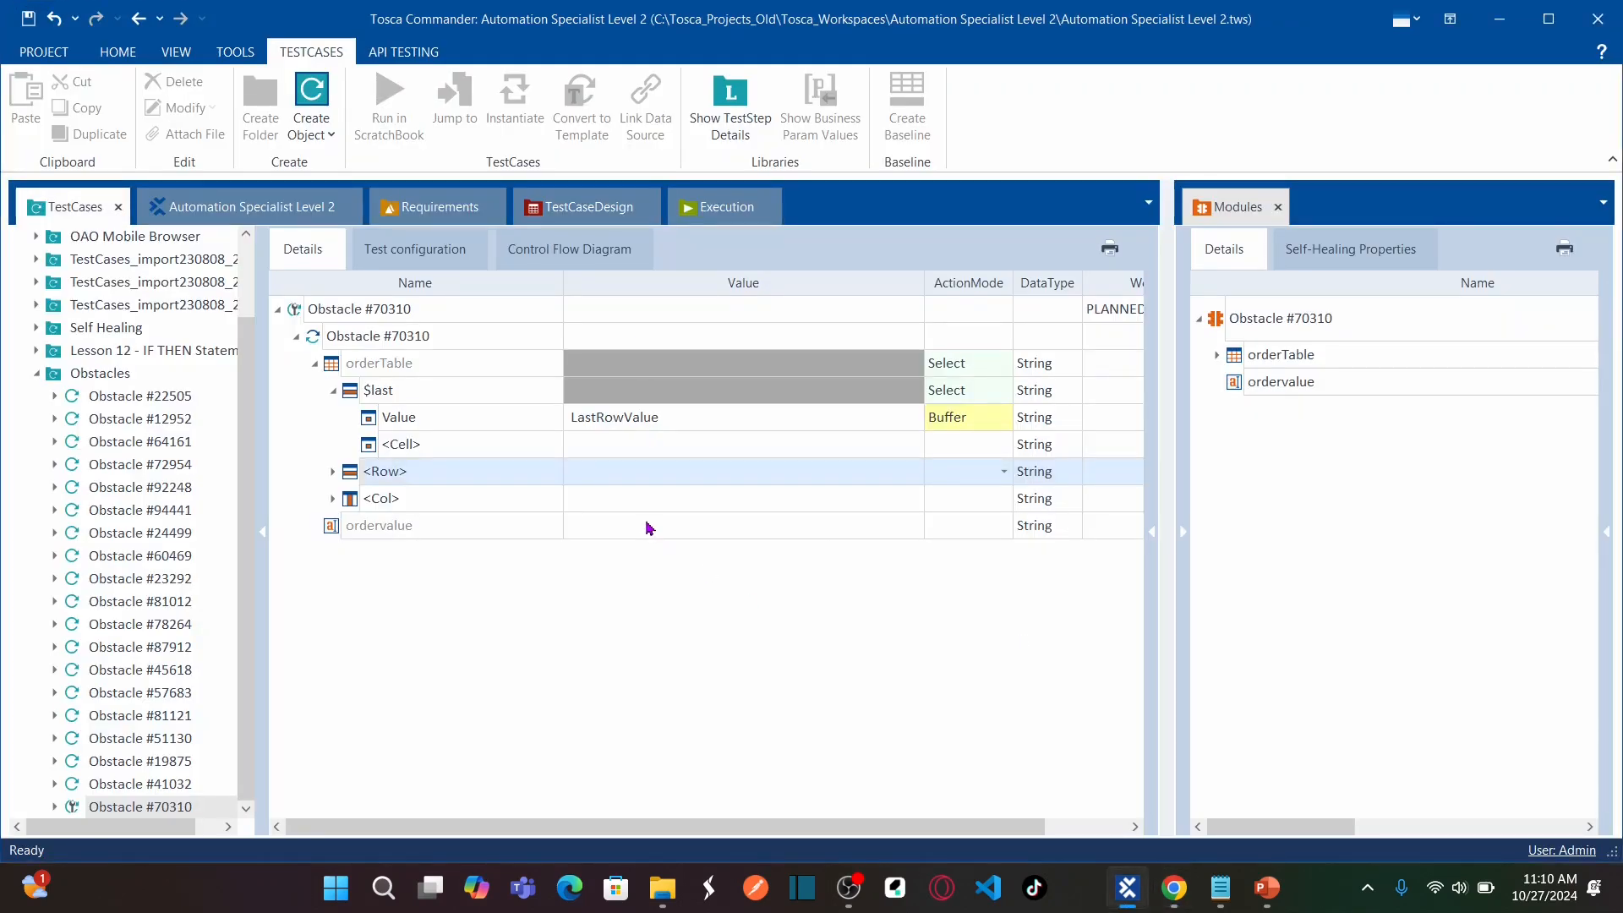
{"action": "left_click", "coordinate": [649, 529]}
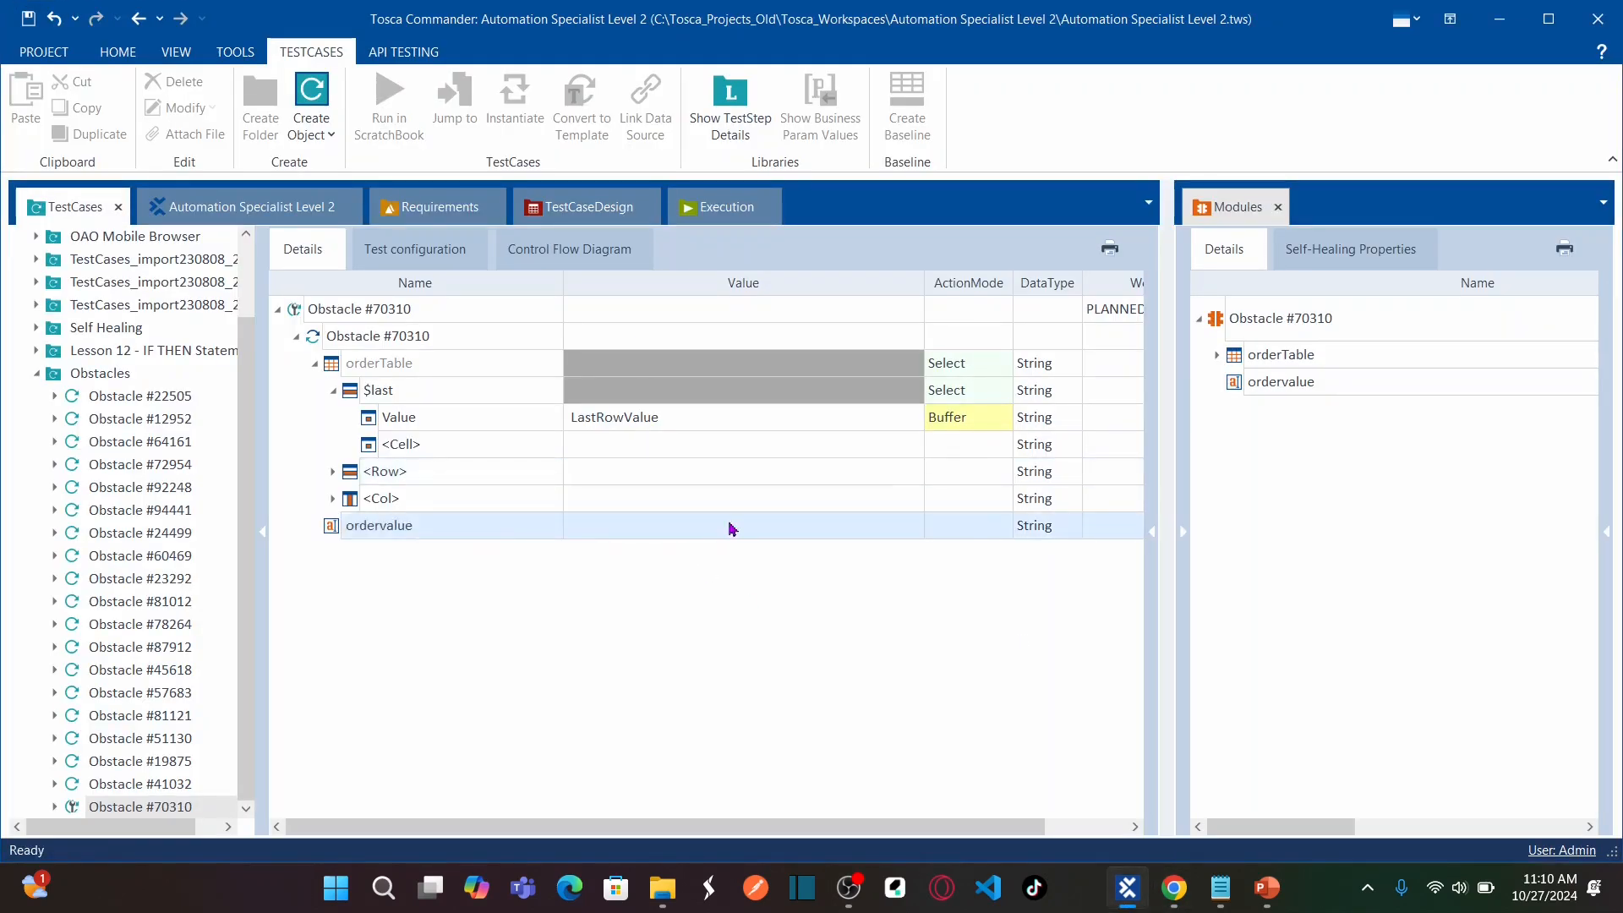
{"action": "key", "text": "alt+Tab"}
{"action": "left_click", "coordinate": [692, 698]}
{"action": "key", "text": "alt+Tab"}
{"action": "left_click", "coordinate": [685, 534]}
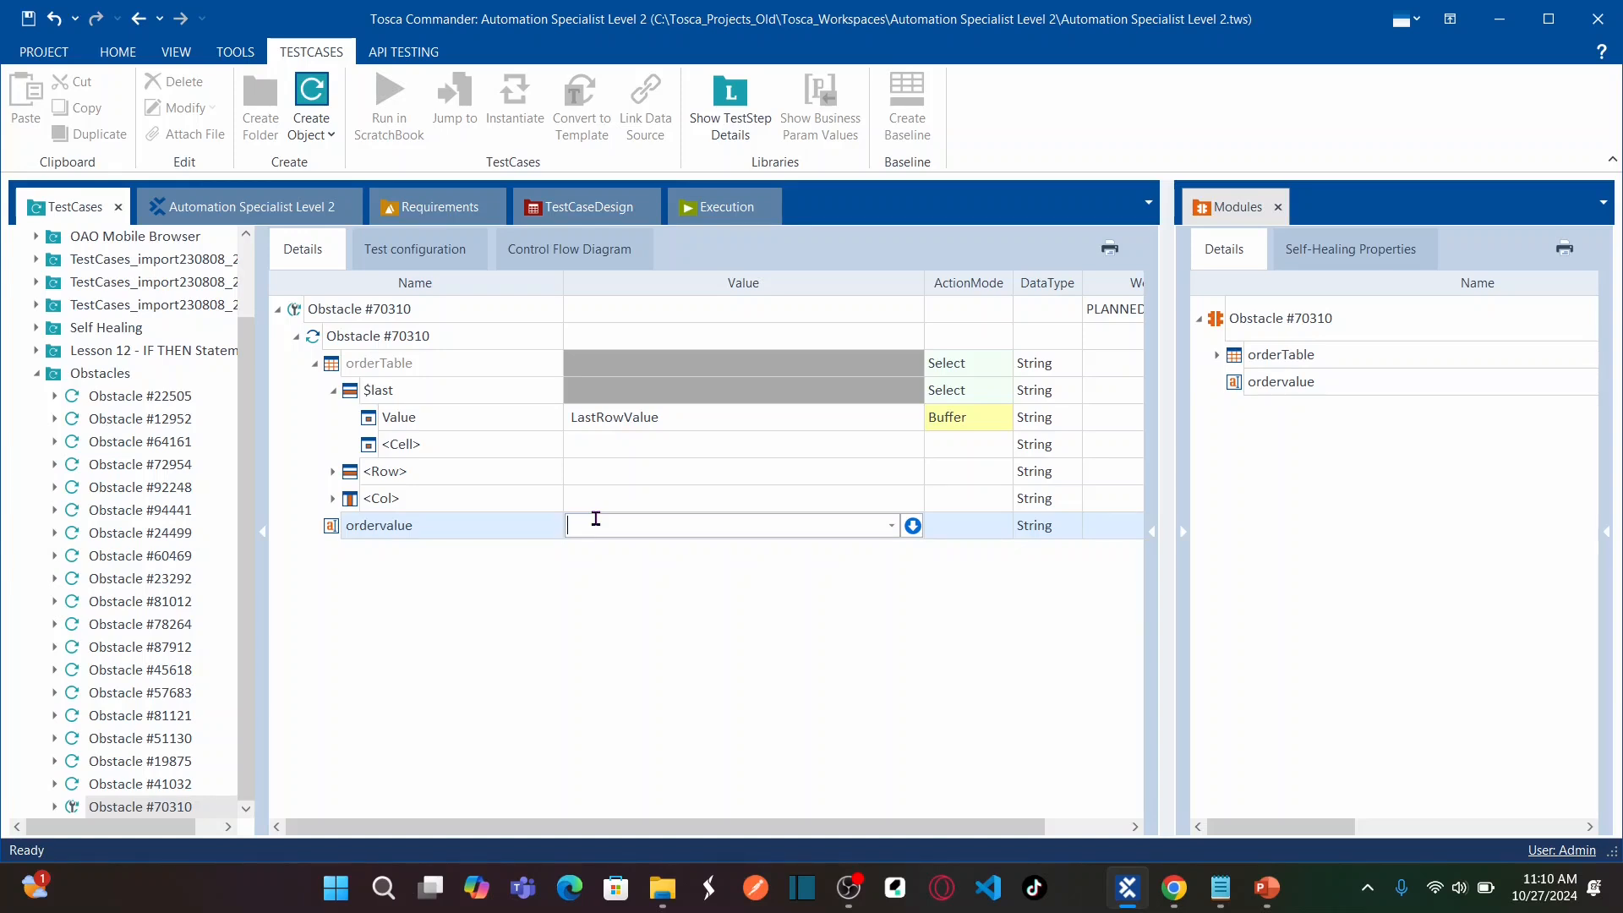
{"action": "type", "text": "{Click}"}
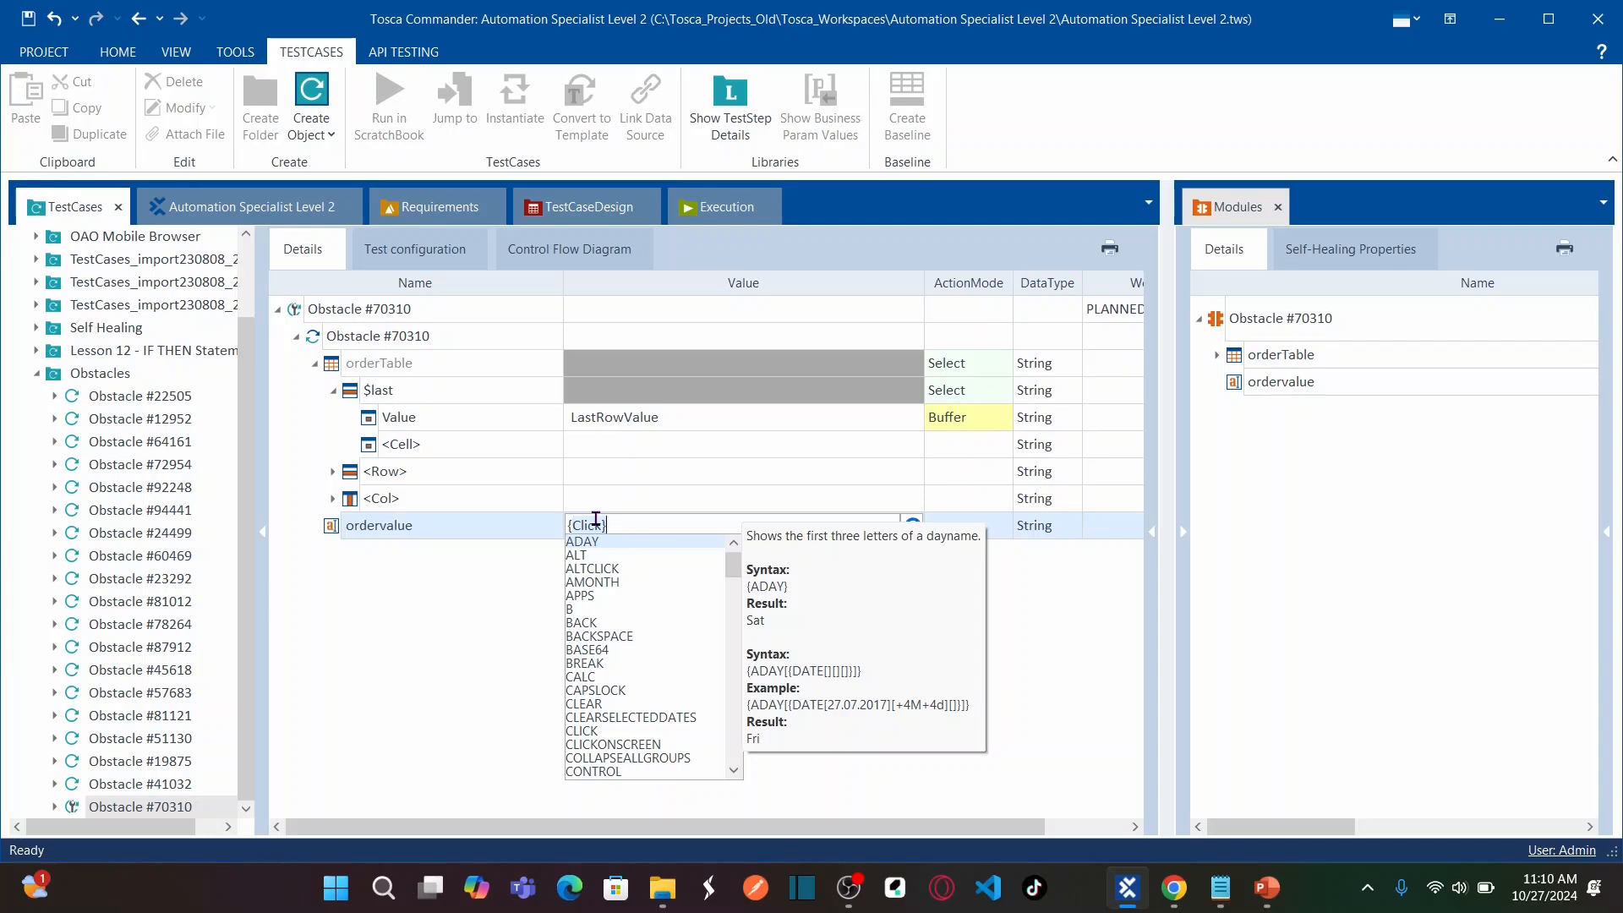
{"action": "type", "text": "{B"}
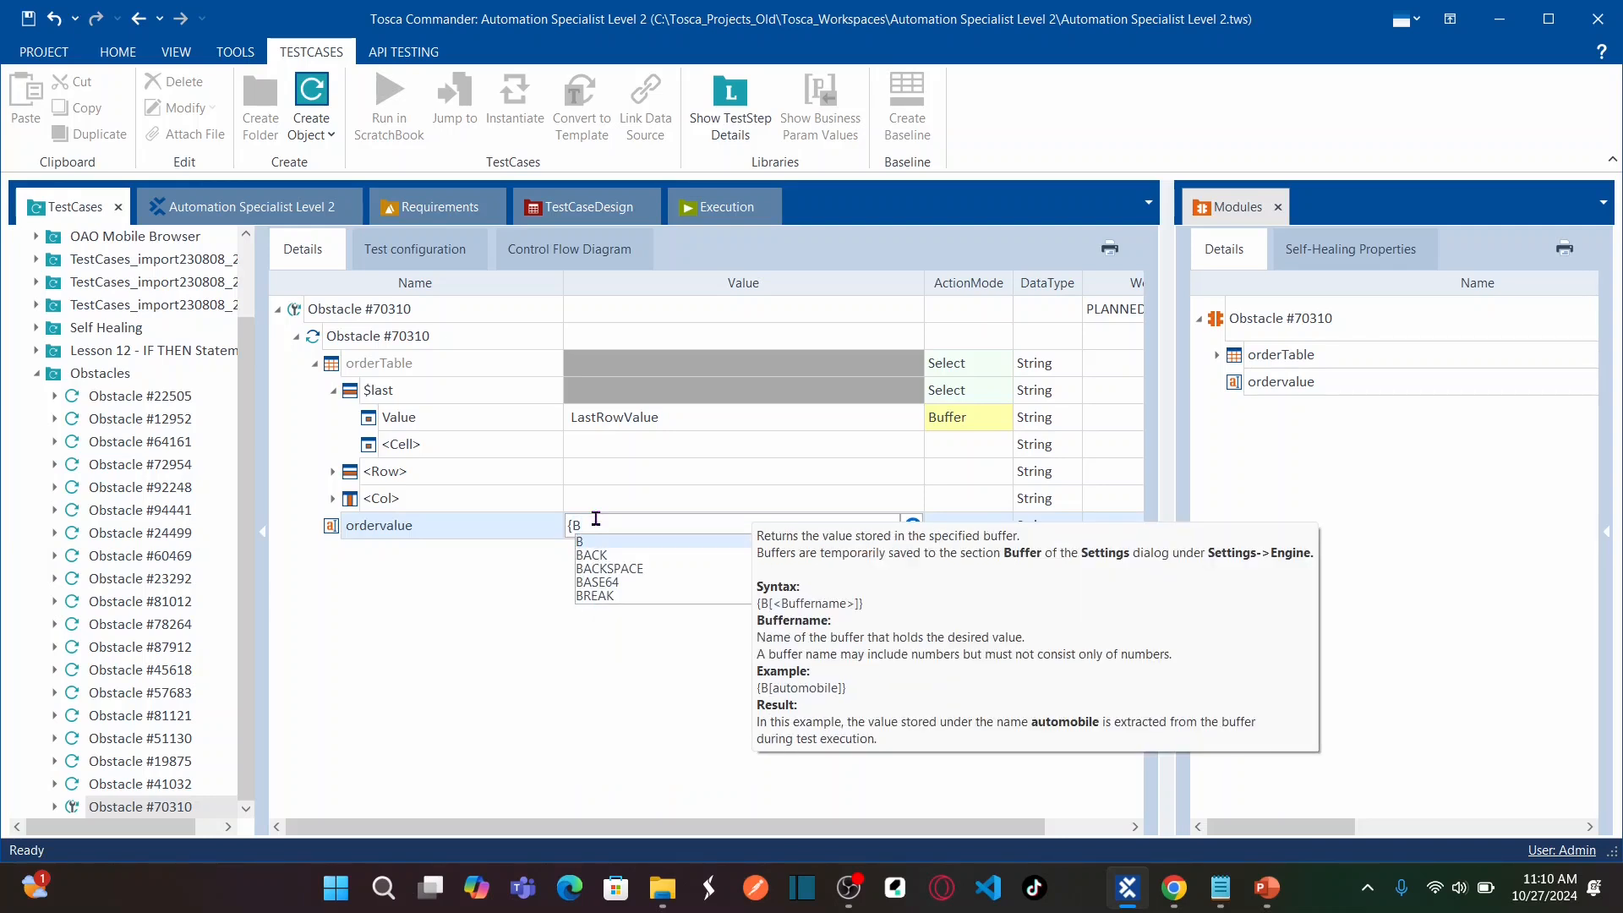
{"action": "type", "text": "["}
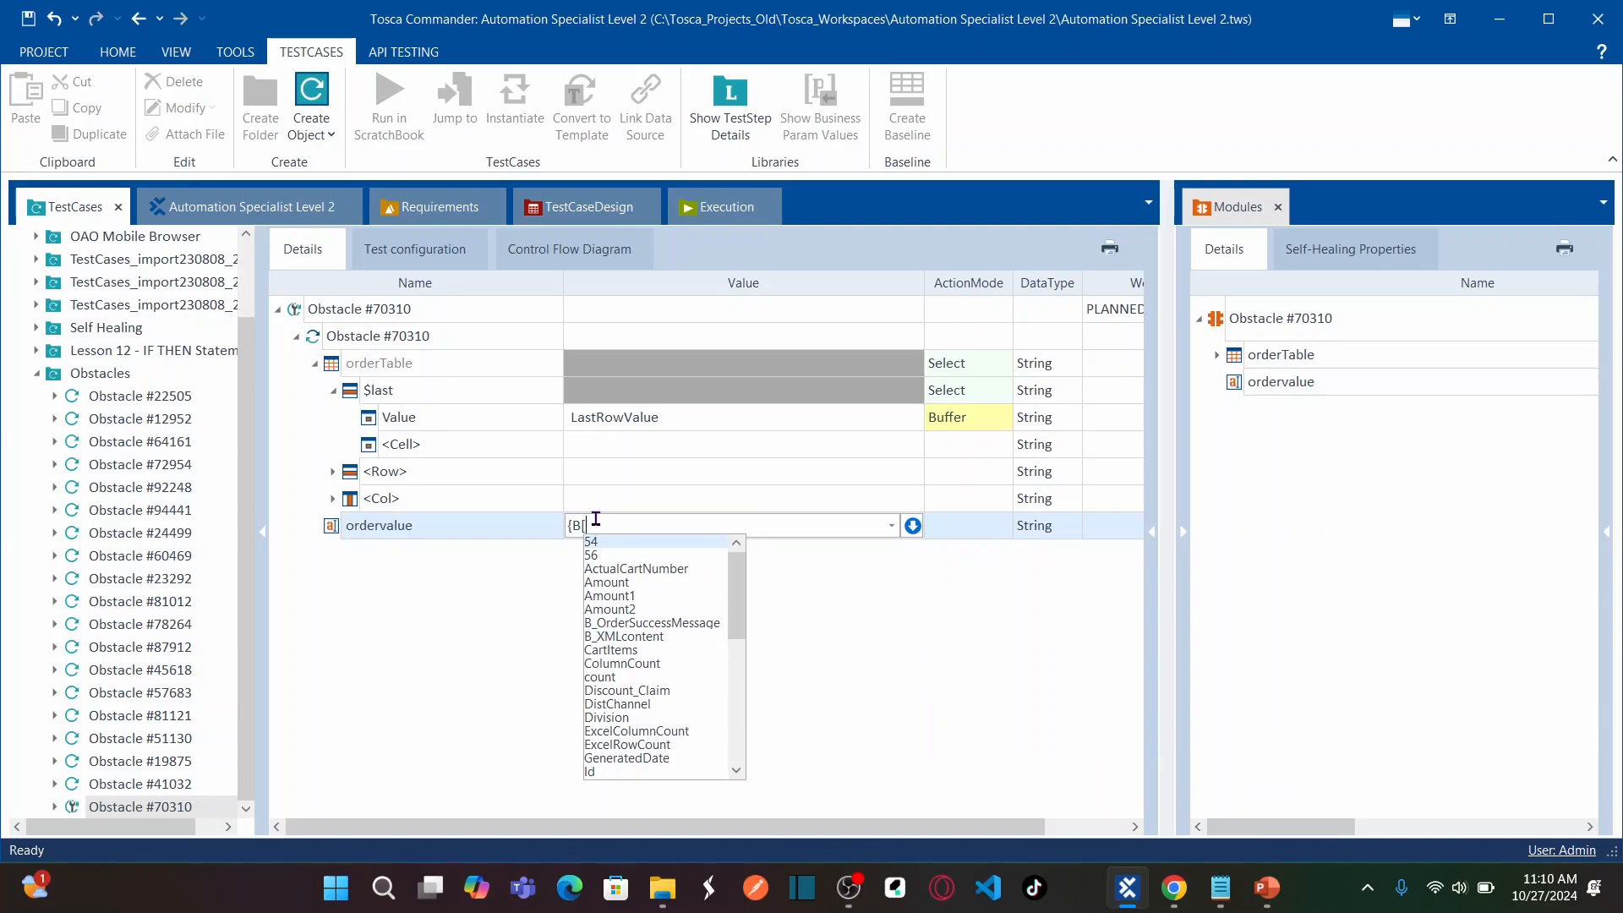
{"action": "type", "text": "LastRowValue"}
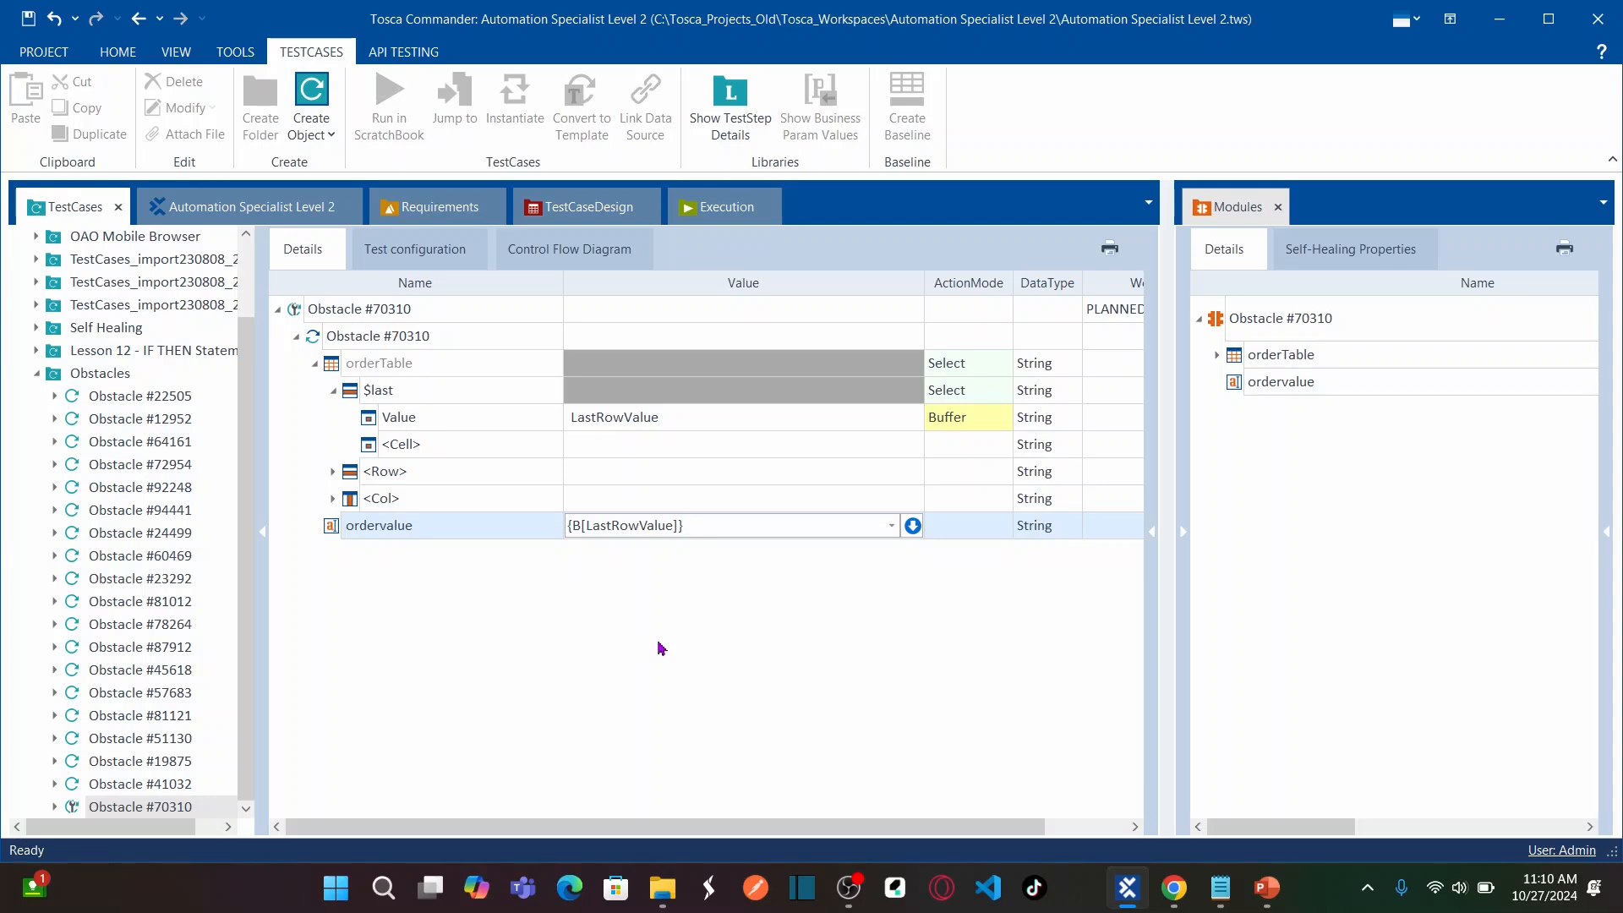
{"action": "key", "text": "Return"}
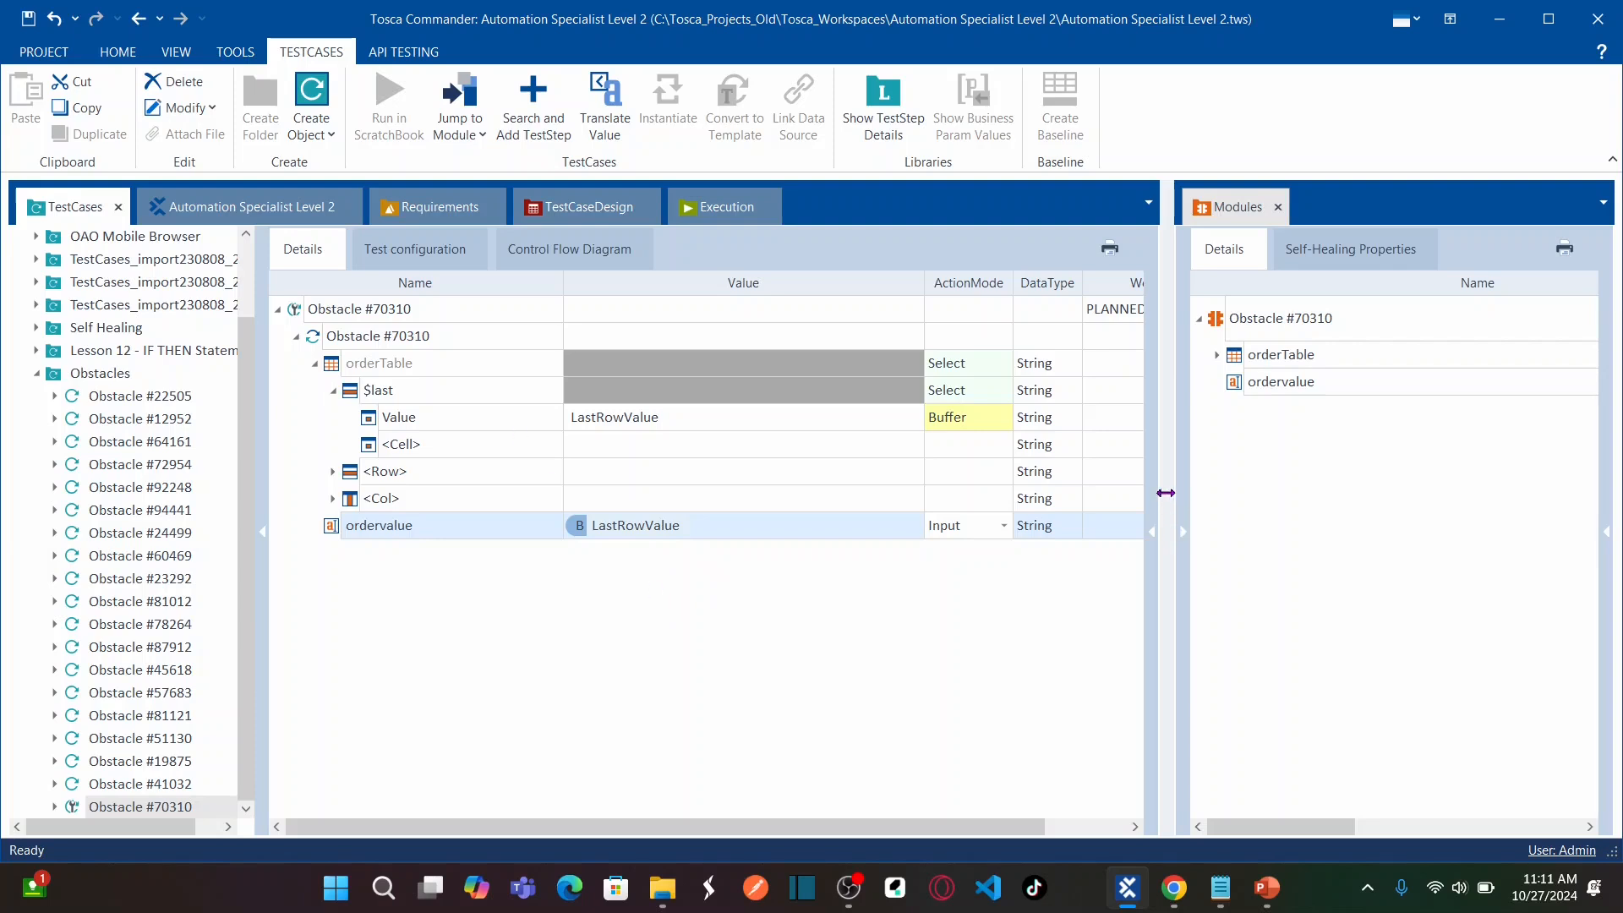
- Widen the test case details area and run the Obstacle #70310 test case in ScratchBook
{"action": "left_click_drag", "start_coordinate": [1166, 492], "coordinate": [1285, 507]}
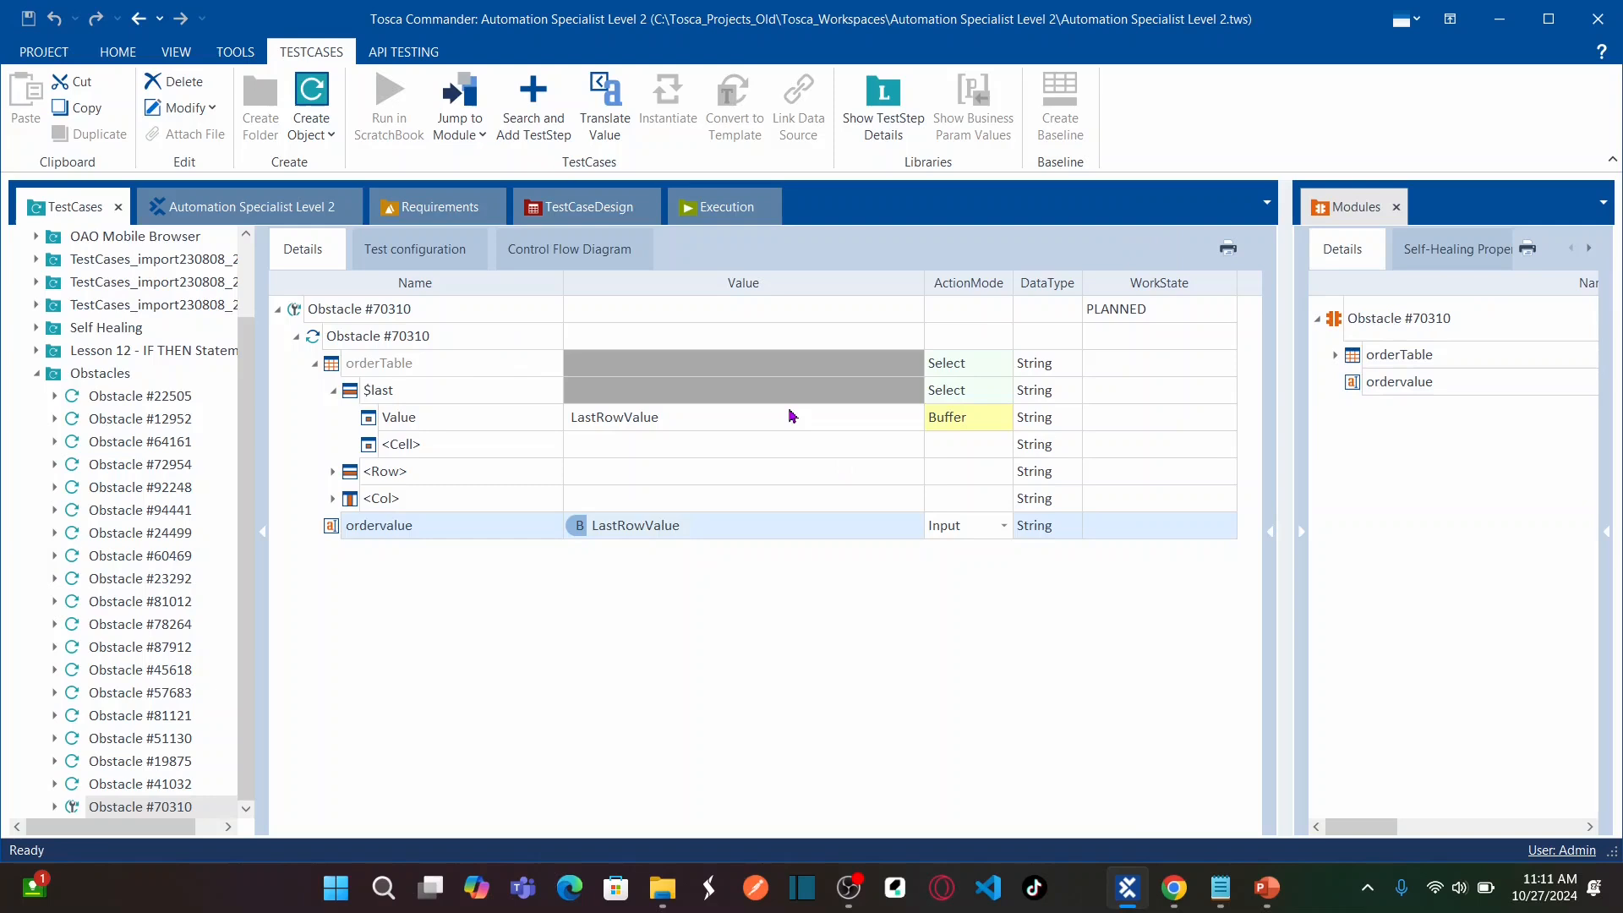
{"action": "key", "text": "alt+Tab"}
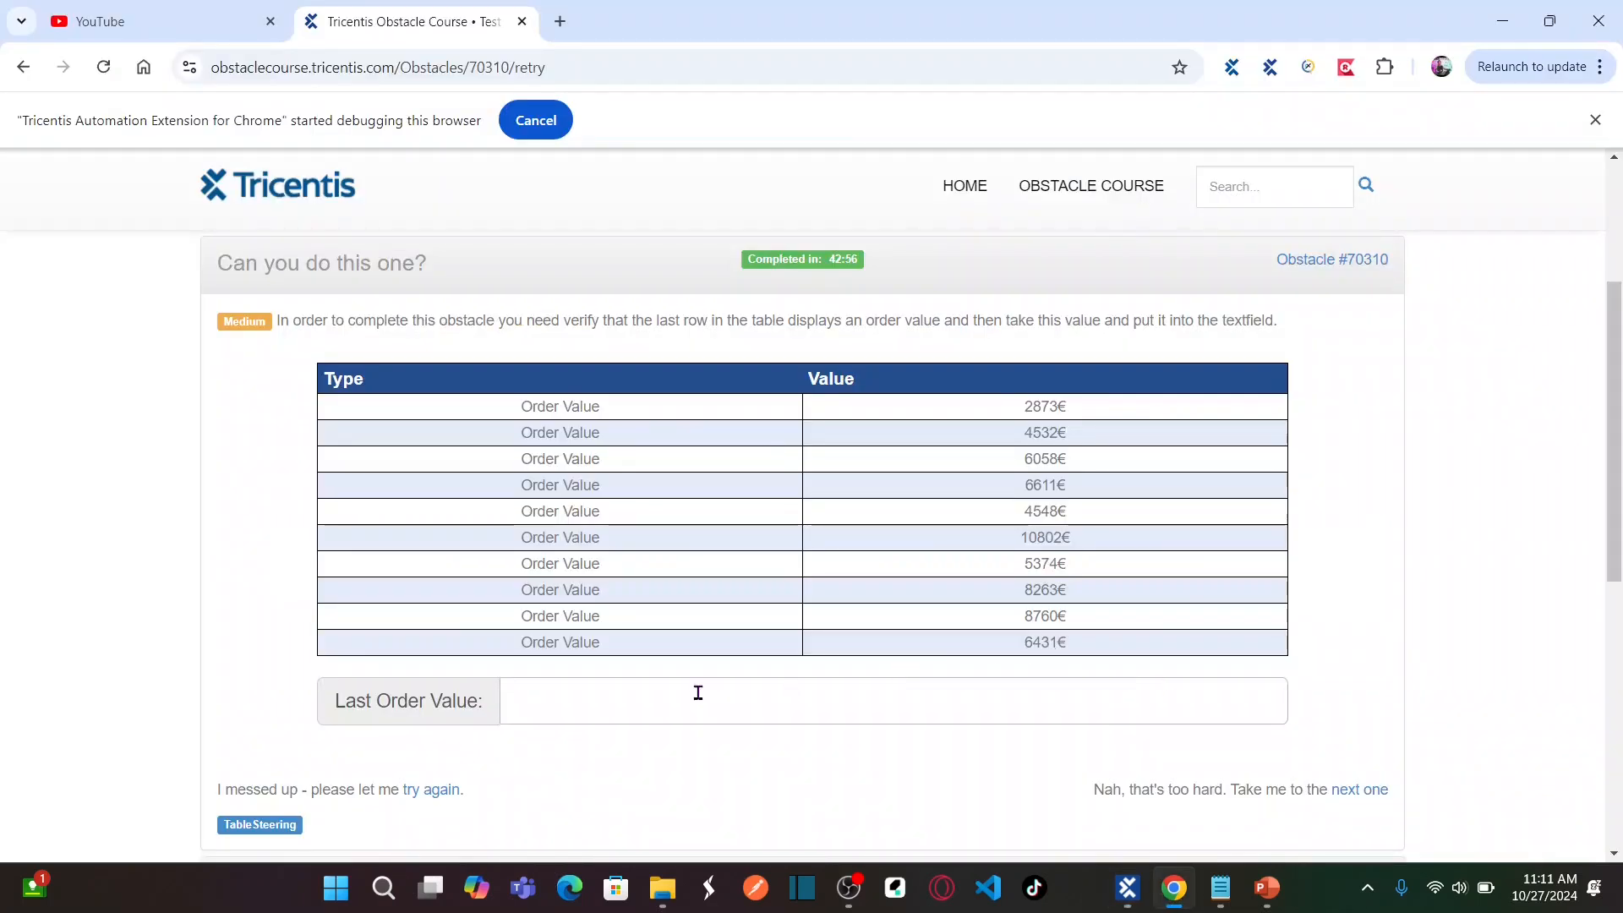
{"action": "left_click", "coordinate": [608, 687]}
{"action": "key", "text": "alt+Tab"}
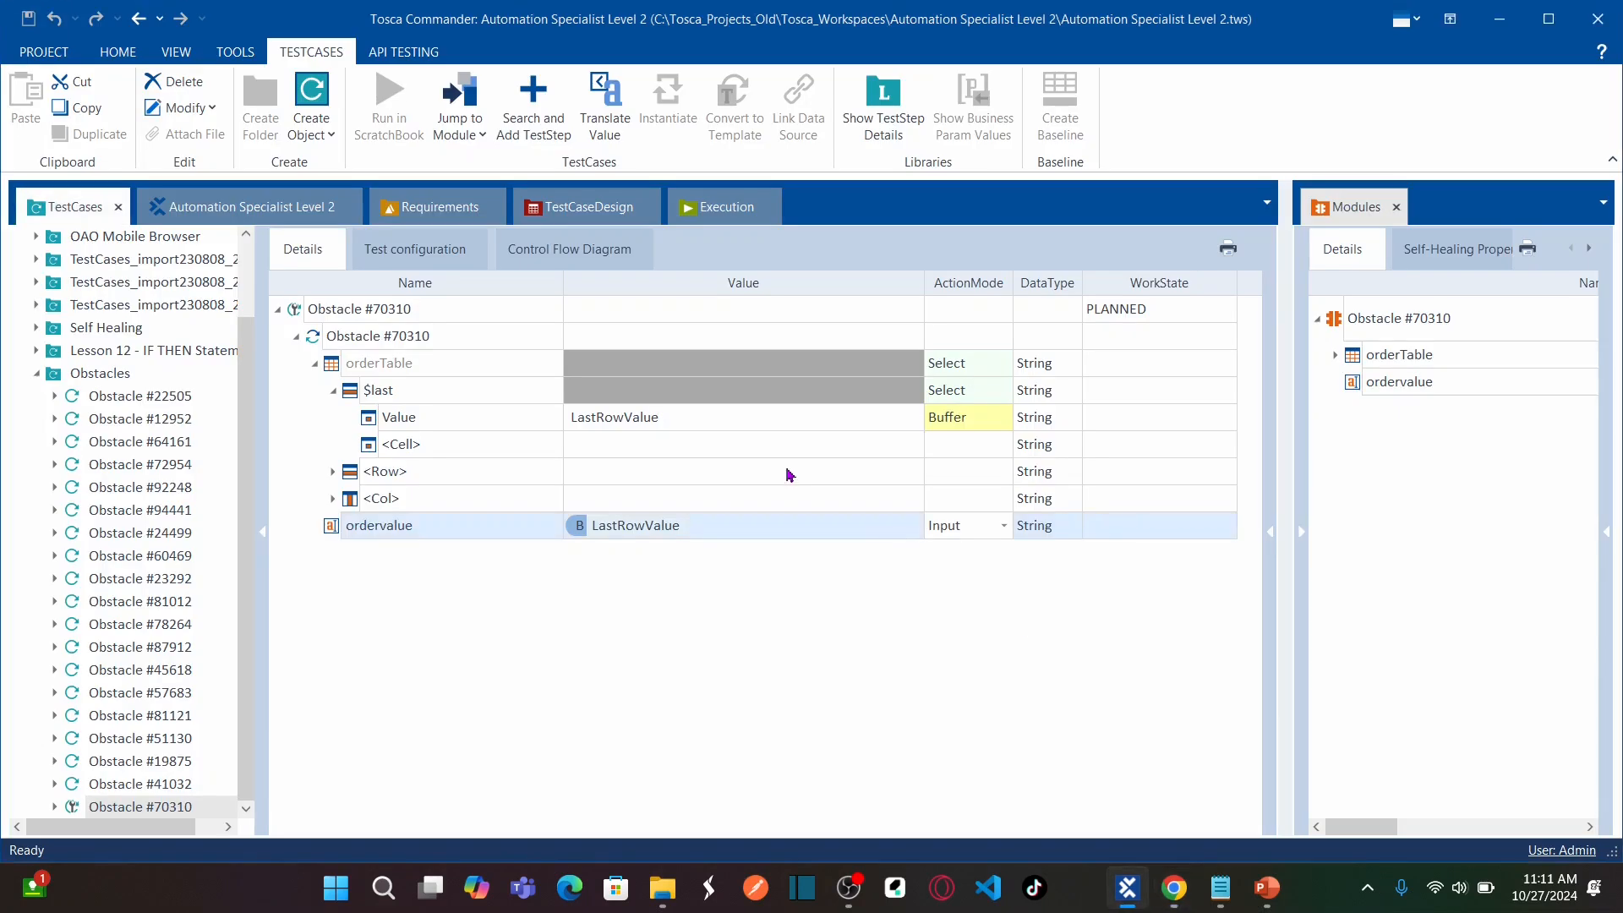
{"action": "right_click", "coordinate": [405, 314]}
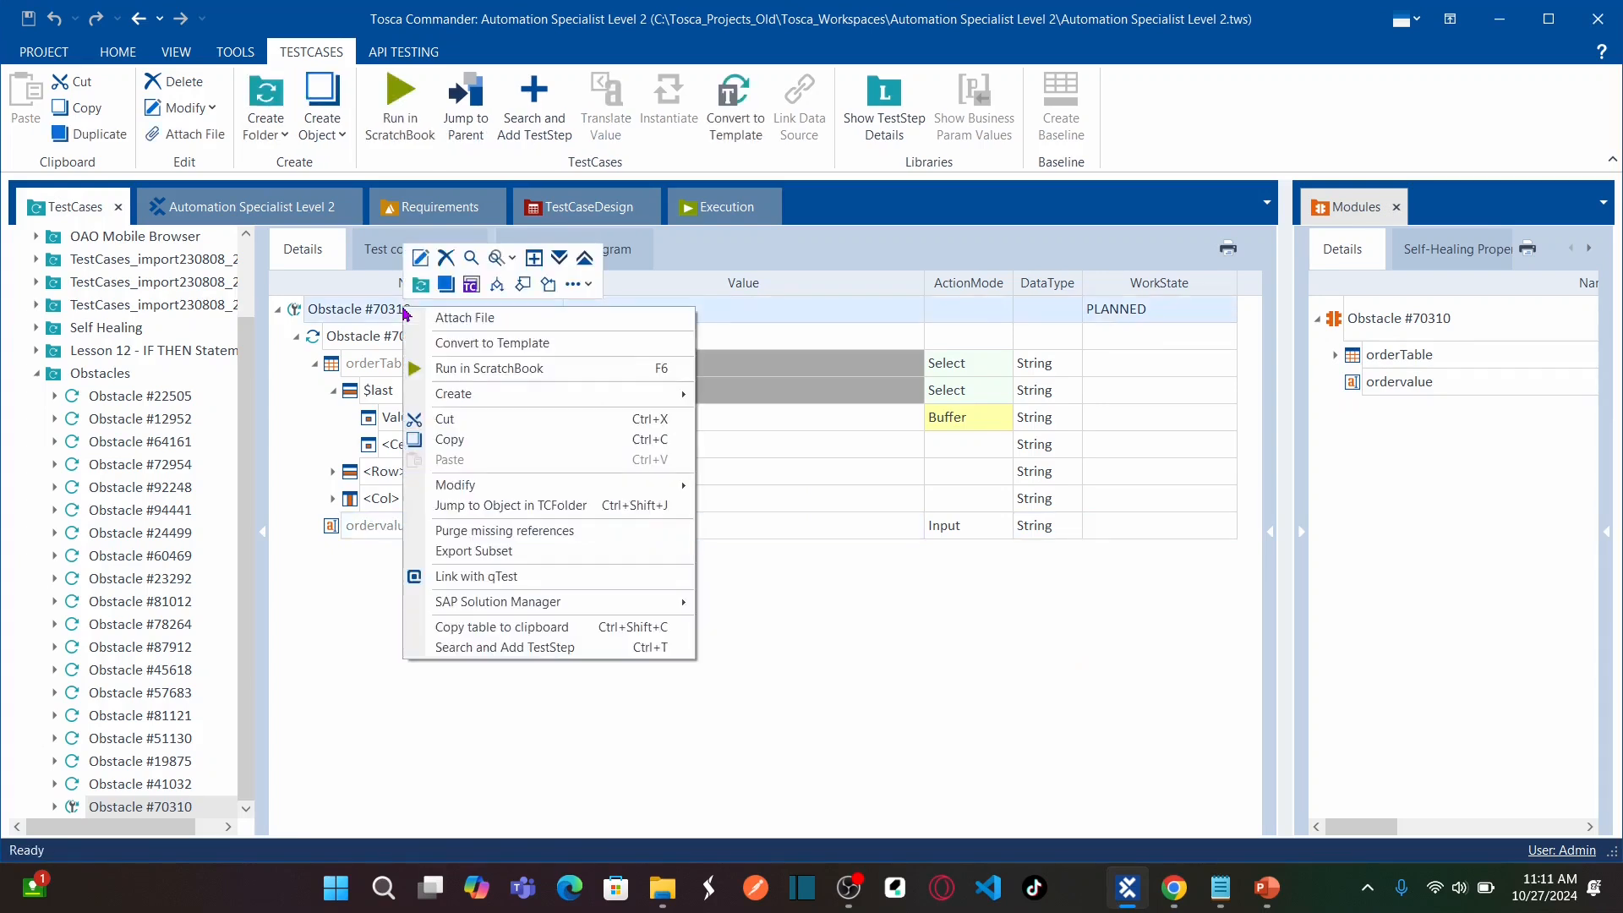
{"action": "left_click", "coordinate": [487, 370]}
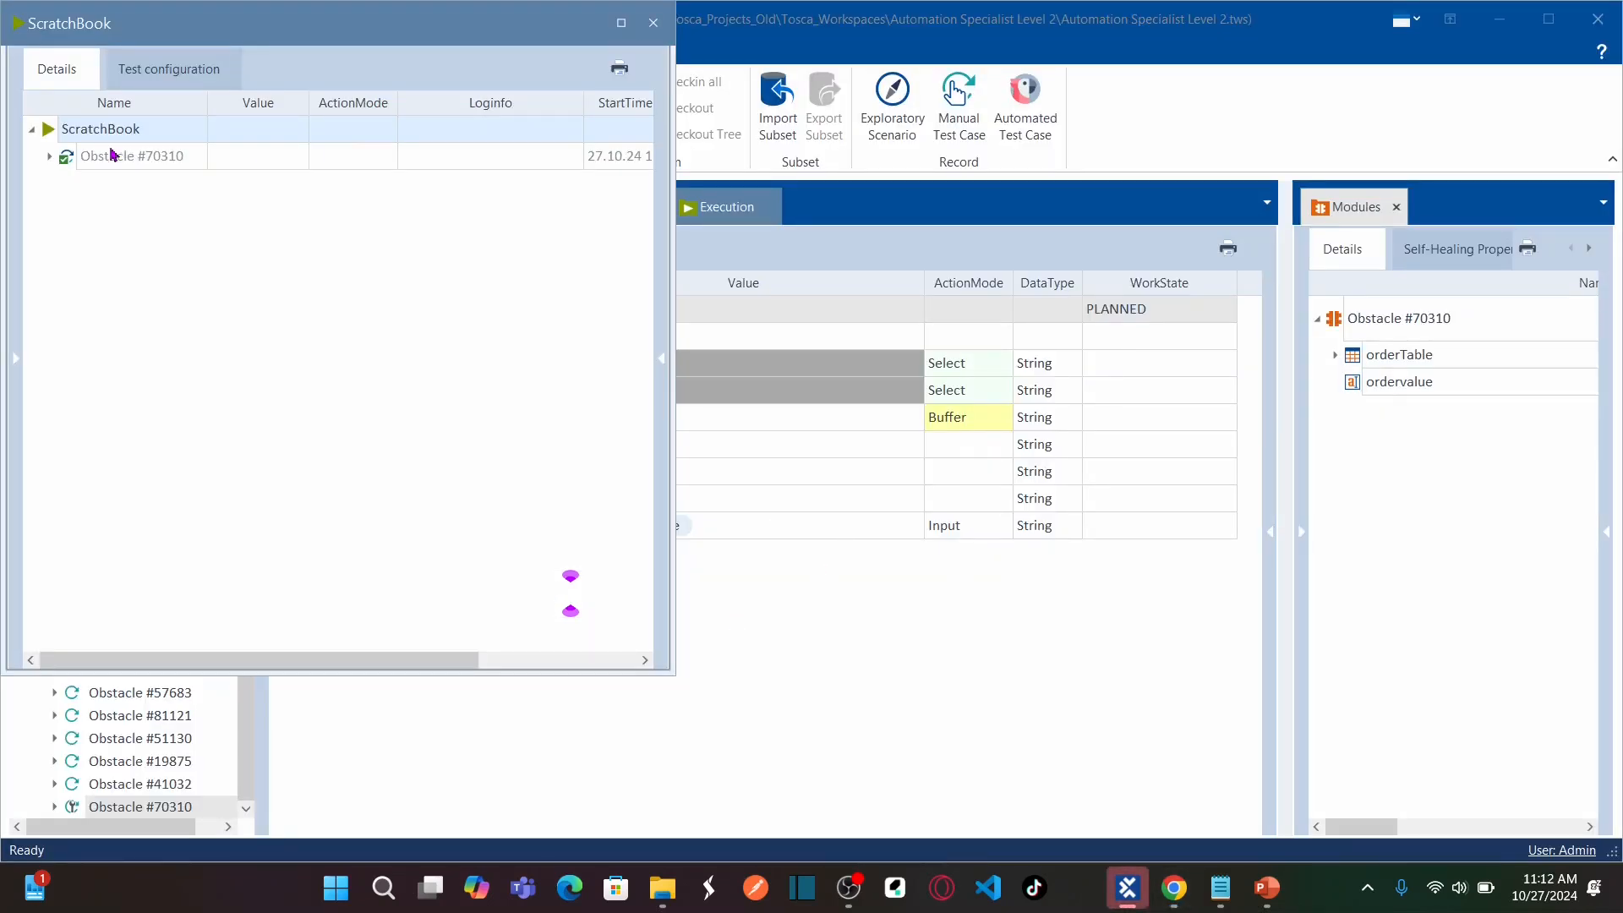
- Examine the ScratchBook results down to the Value cell under $last, reading its full Loginfo entry, and close the results
{"action": "left_click", "coordinate": [50, 155]}
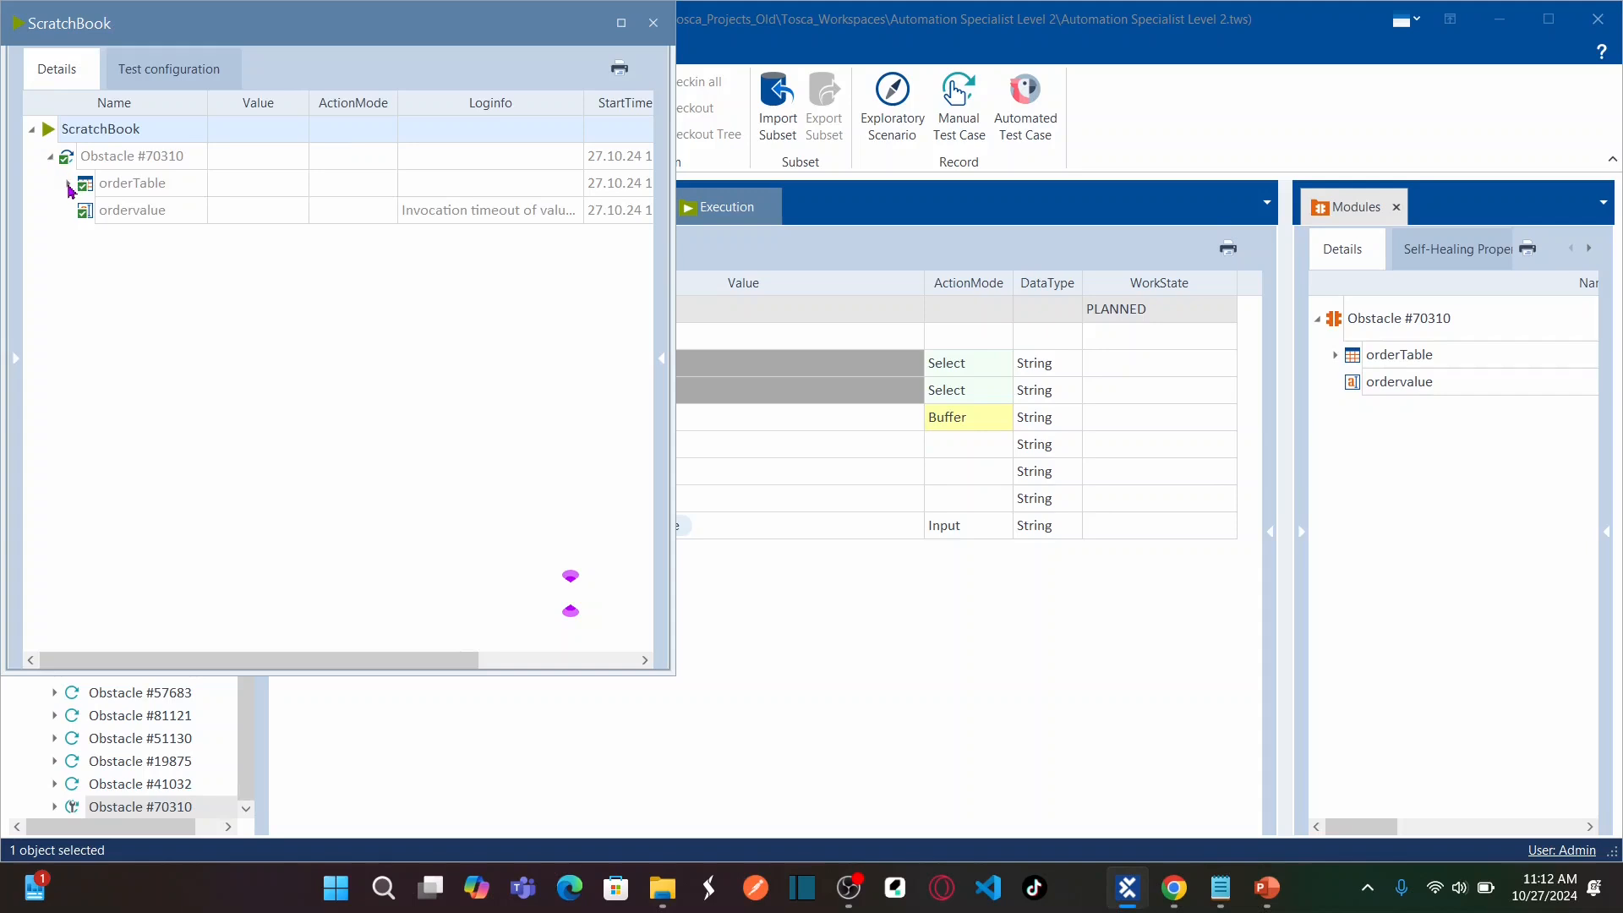
{"action": "left_click", "coordinate": [68, 185]}
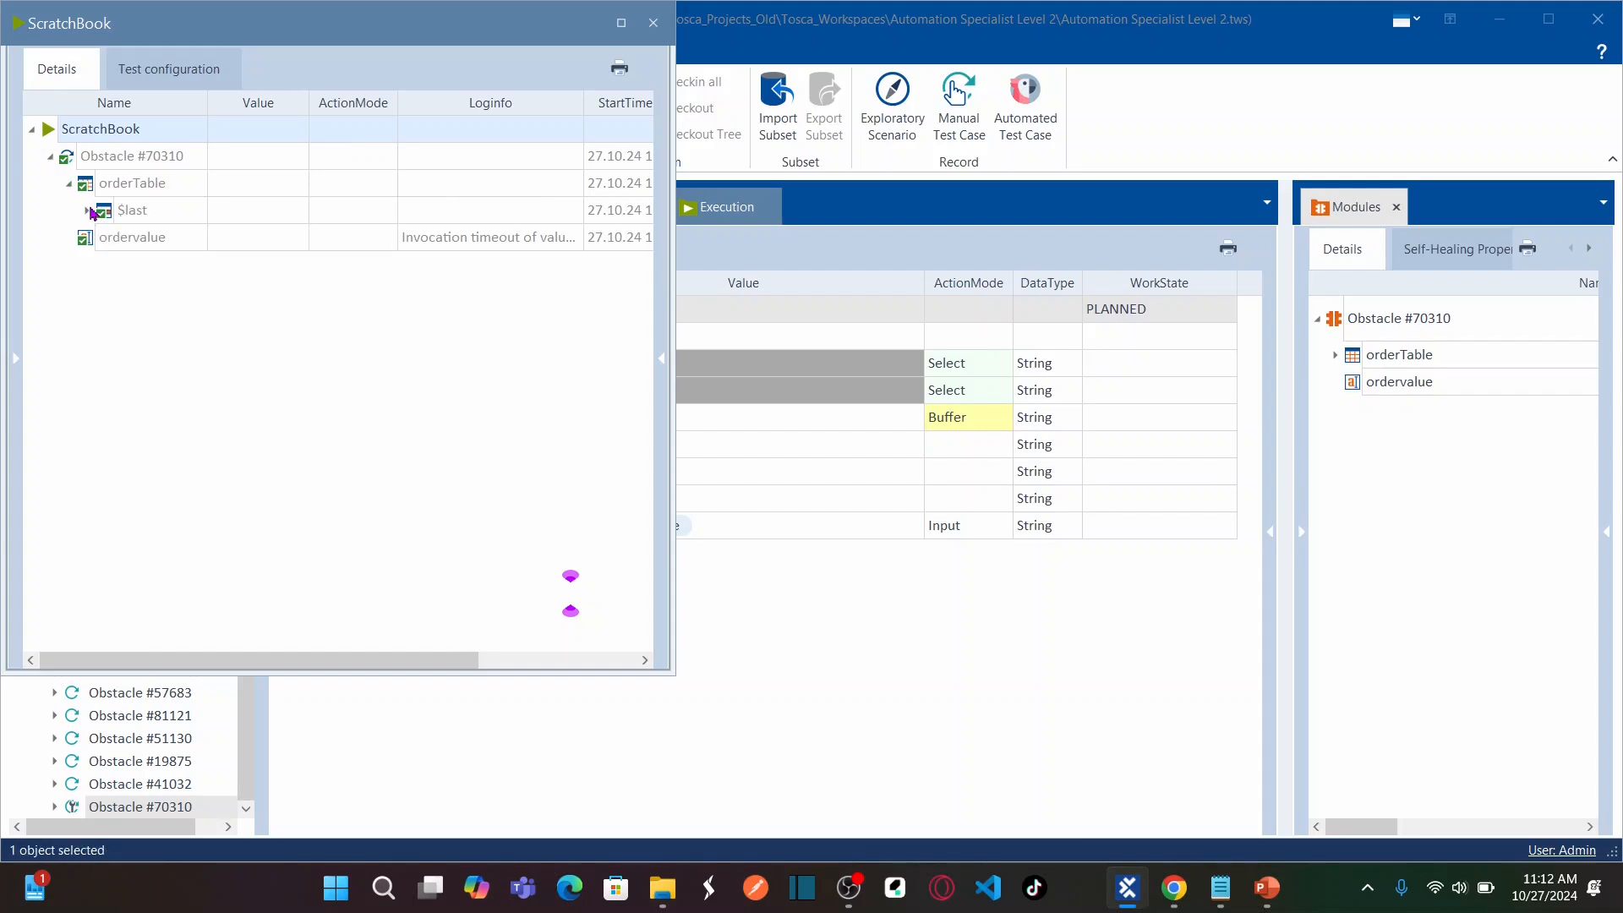
{"action": "left_click", "coordinate": [88, 211]}
{"action": "left_click", "coordinate": [541, 243]}
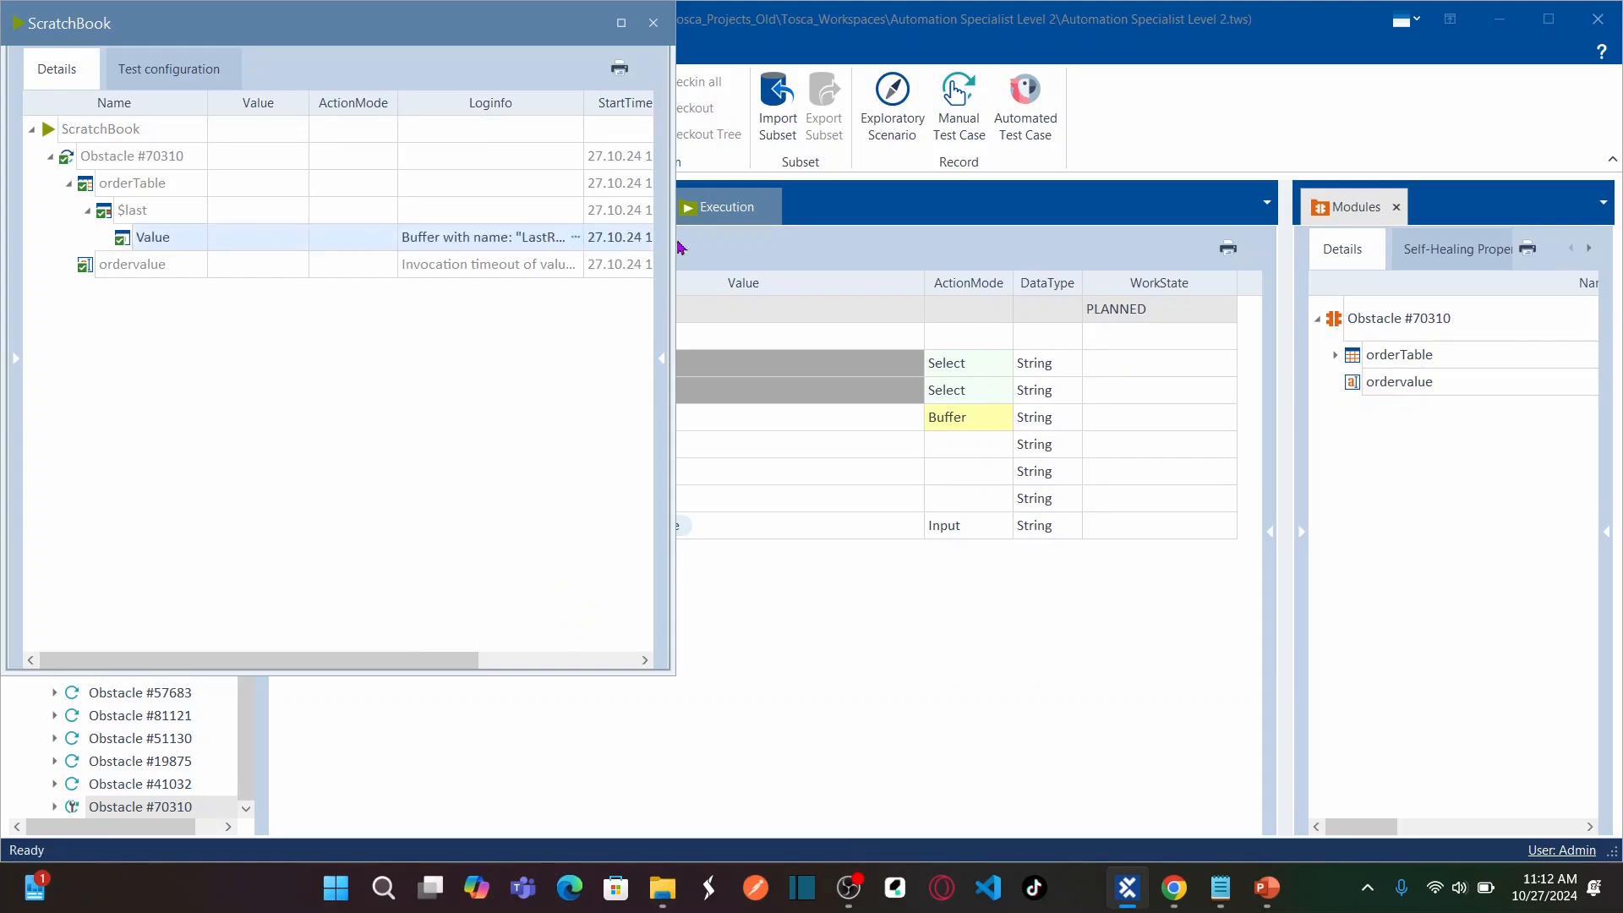
{"action": "left_click_drag", "start_coordinate": [673, 239], "coordinate": [895, 239]}
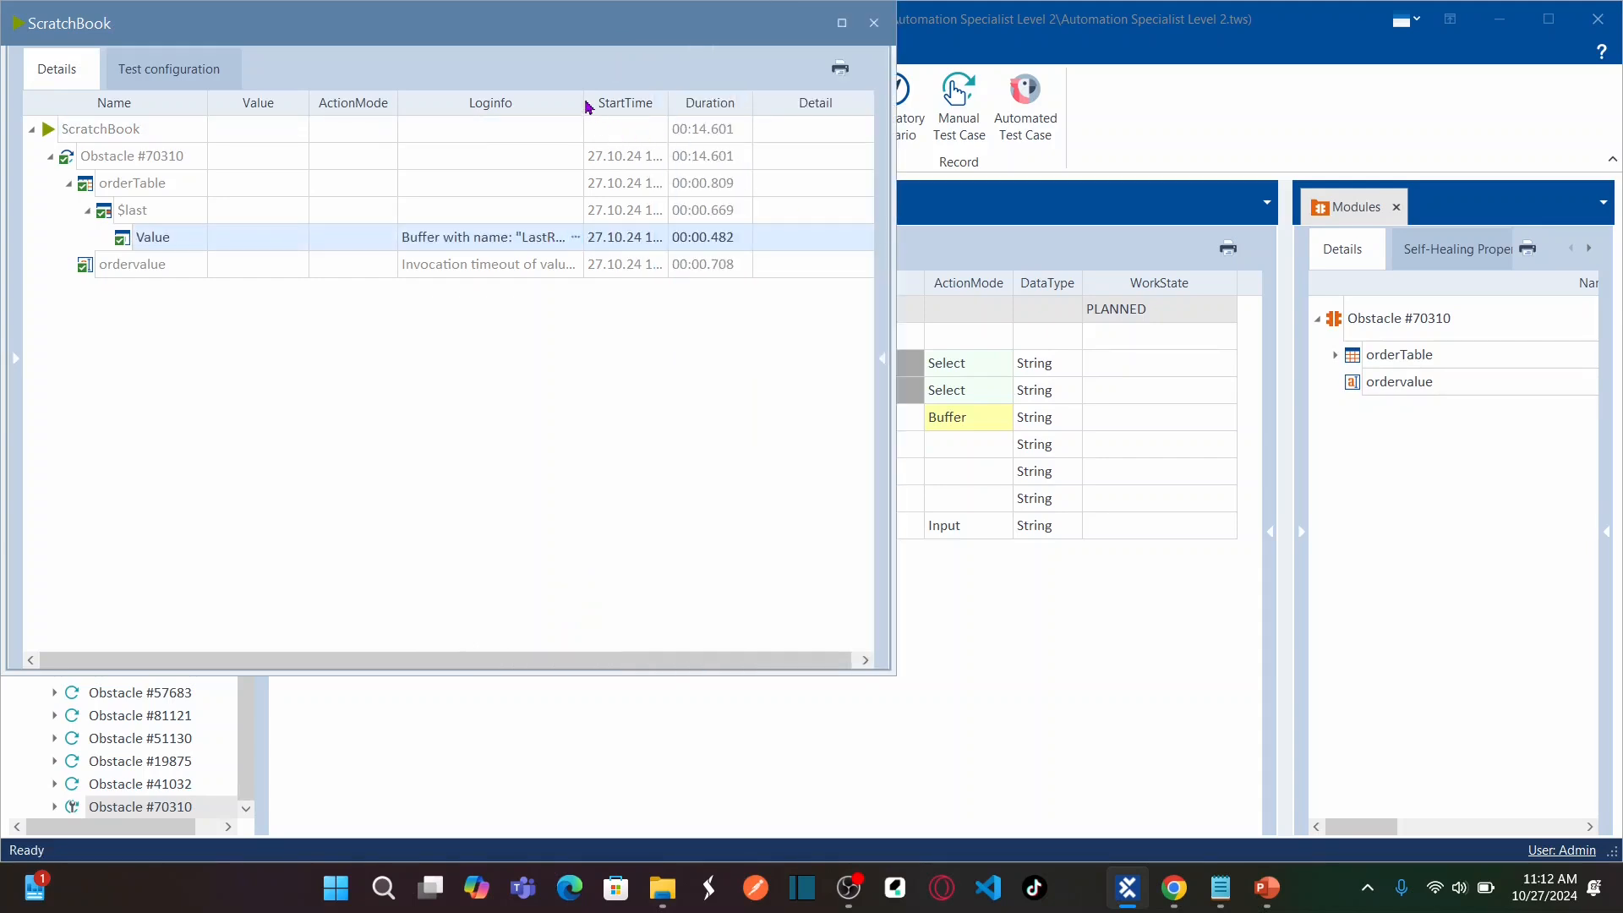
{"action": "double_click", "coordinate": [581, 98]}
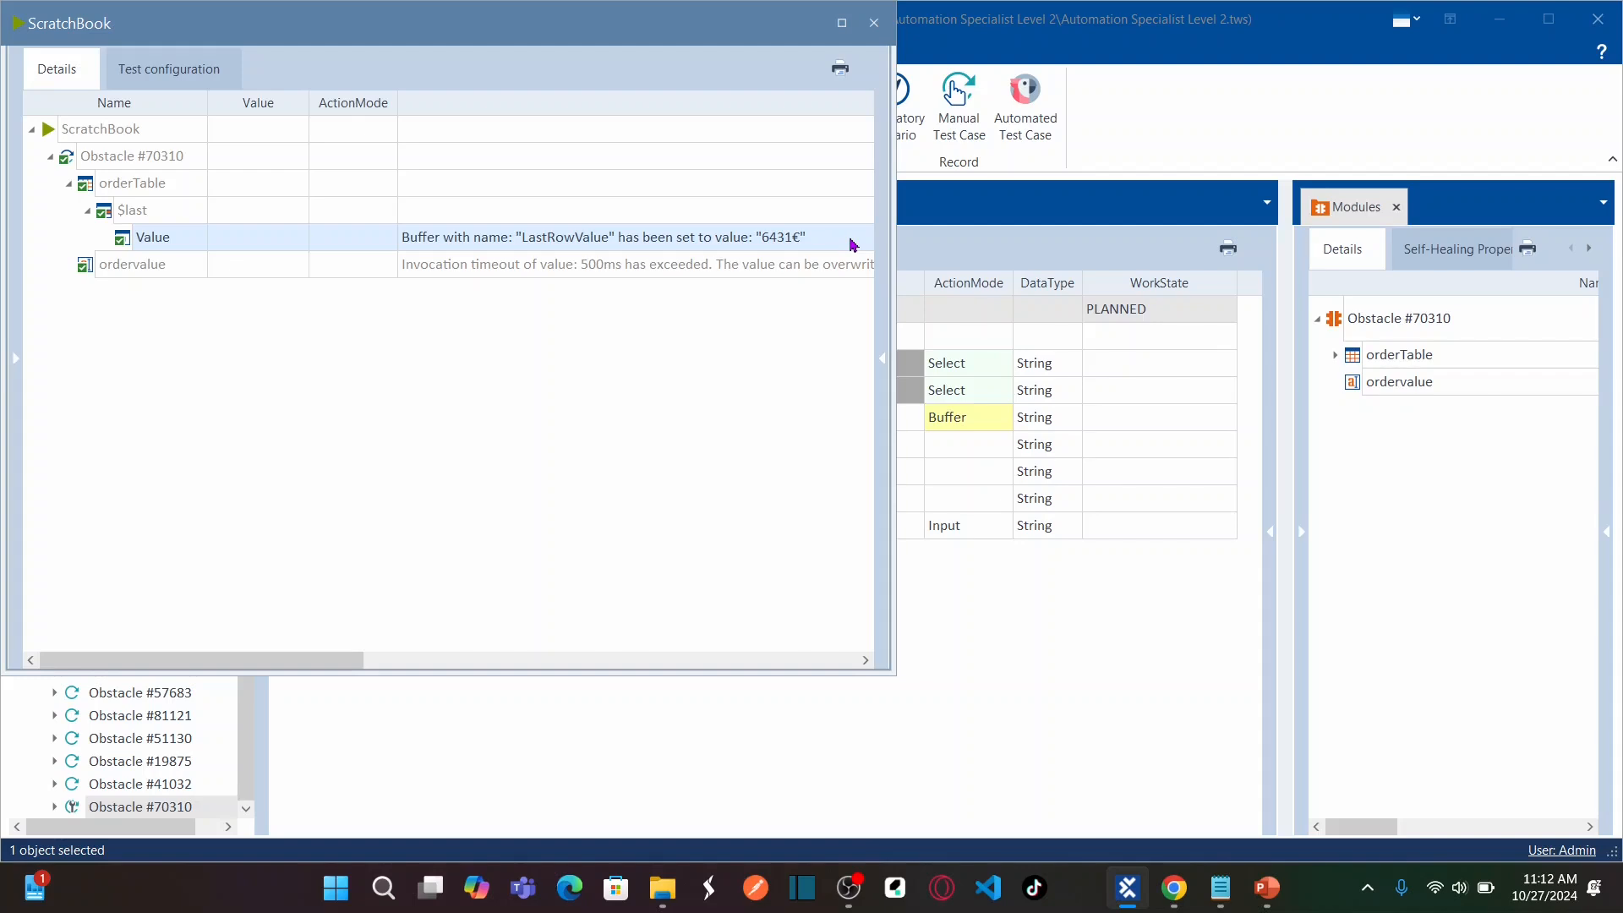
{"action": "left_click", "coordinate": [852, 244]}
{"action": "left_click", "coordinate": [868, 238]}
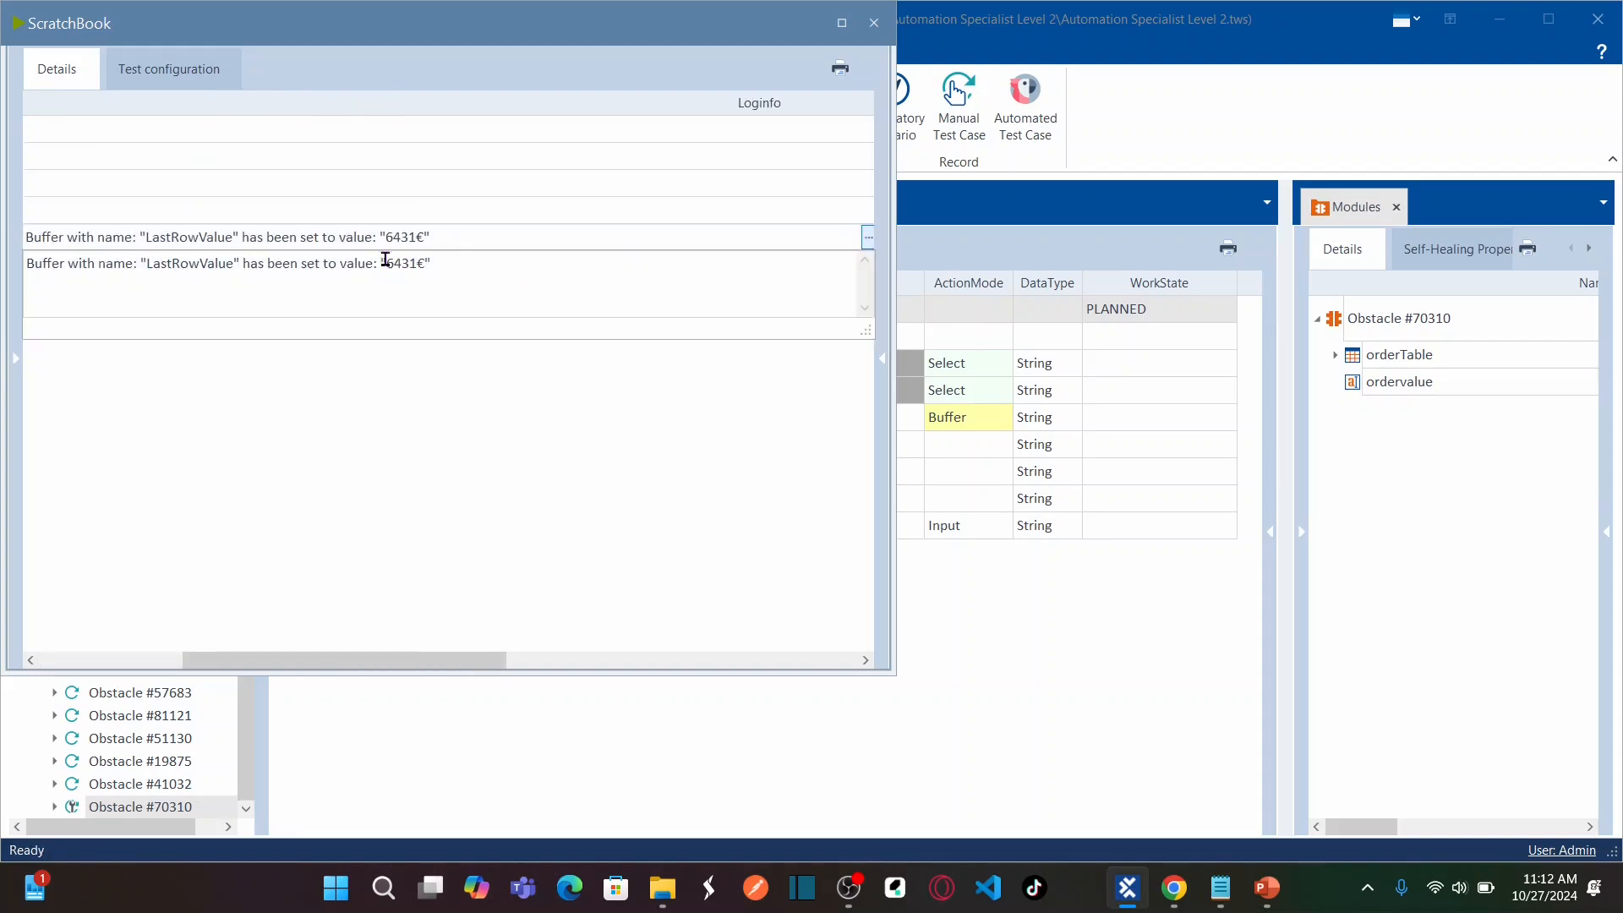
{"action": "left_click", "coordinate": [874, 23]}
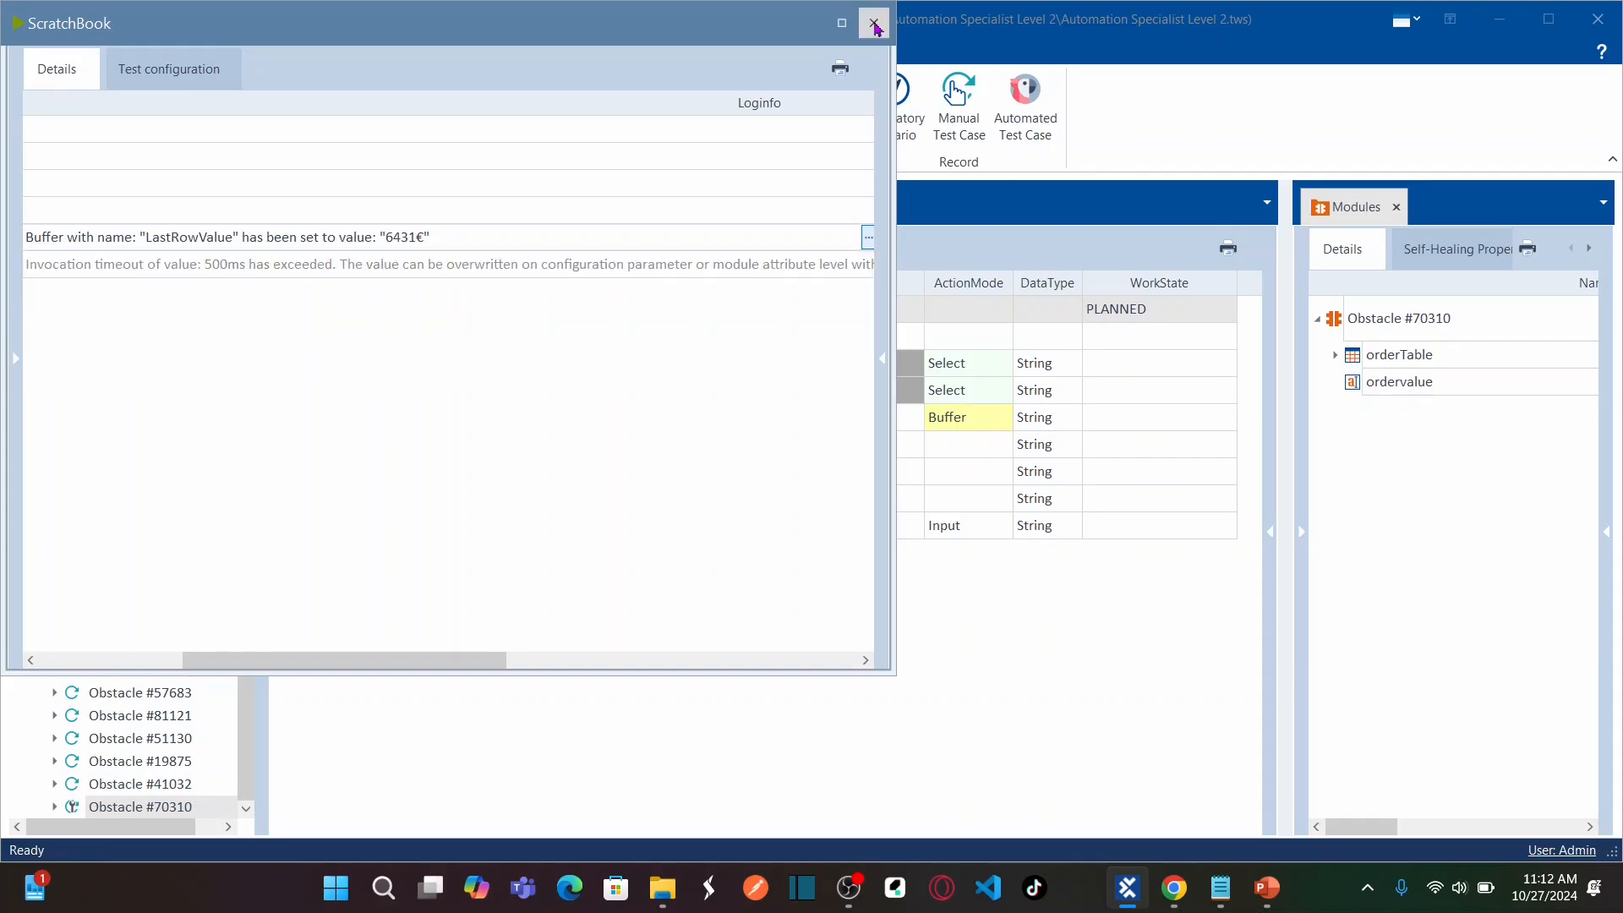
{"action": "left_click", "coordinate": [875, 22]}
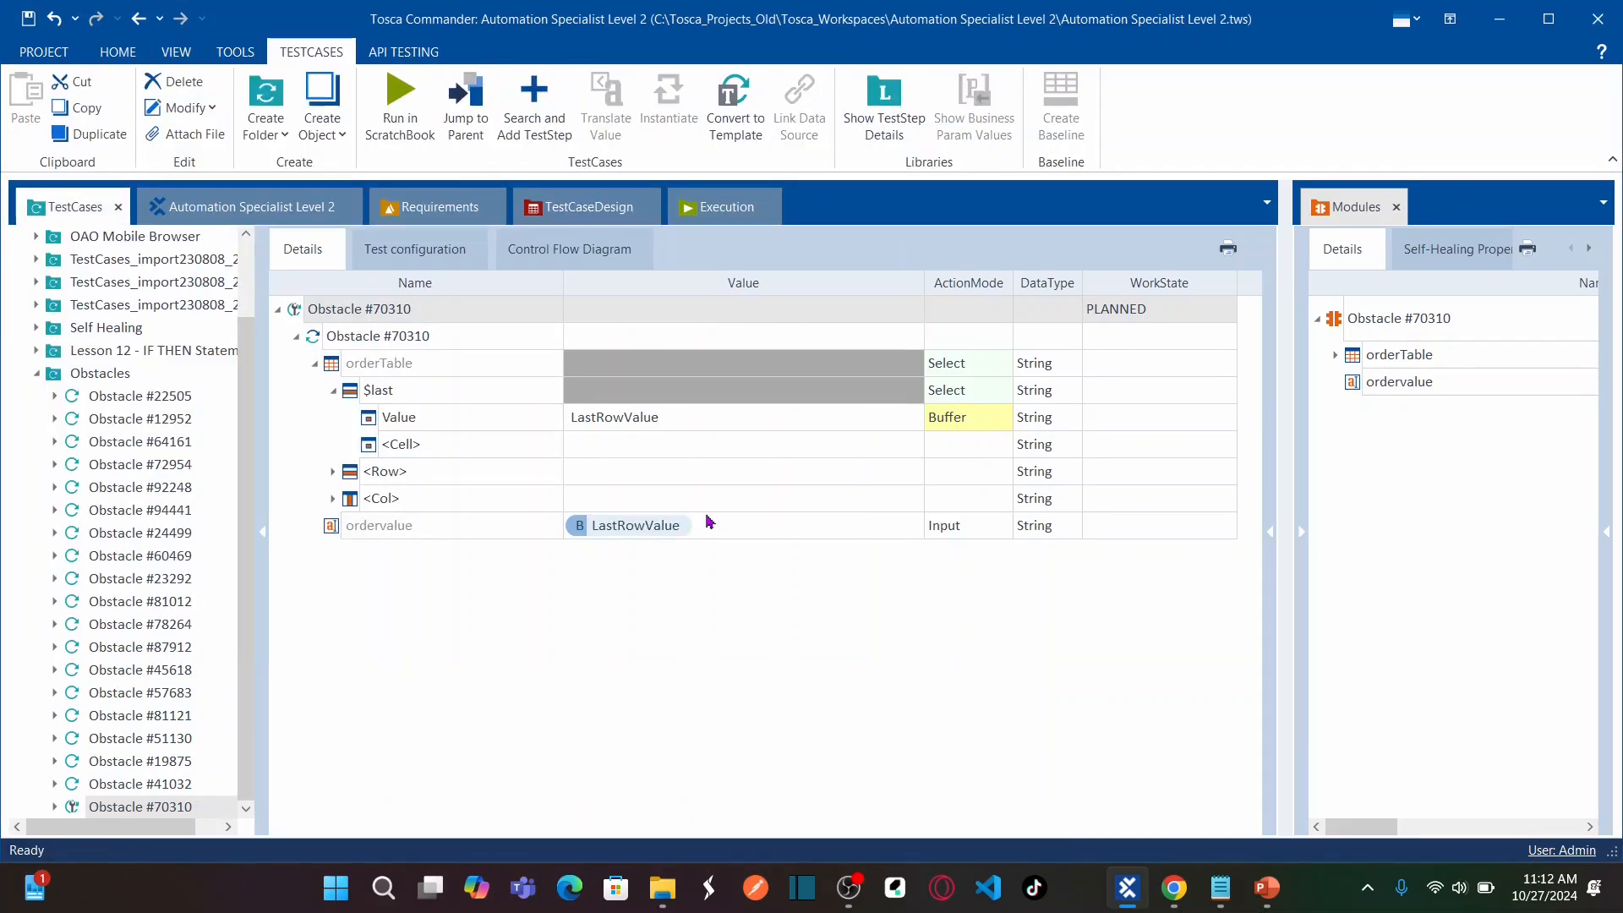
- Save the workspace and add the Obstacle #70310 module to the test case as a second test step
{"action": "left_click", "coordinate": [25, 26]}
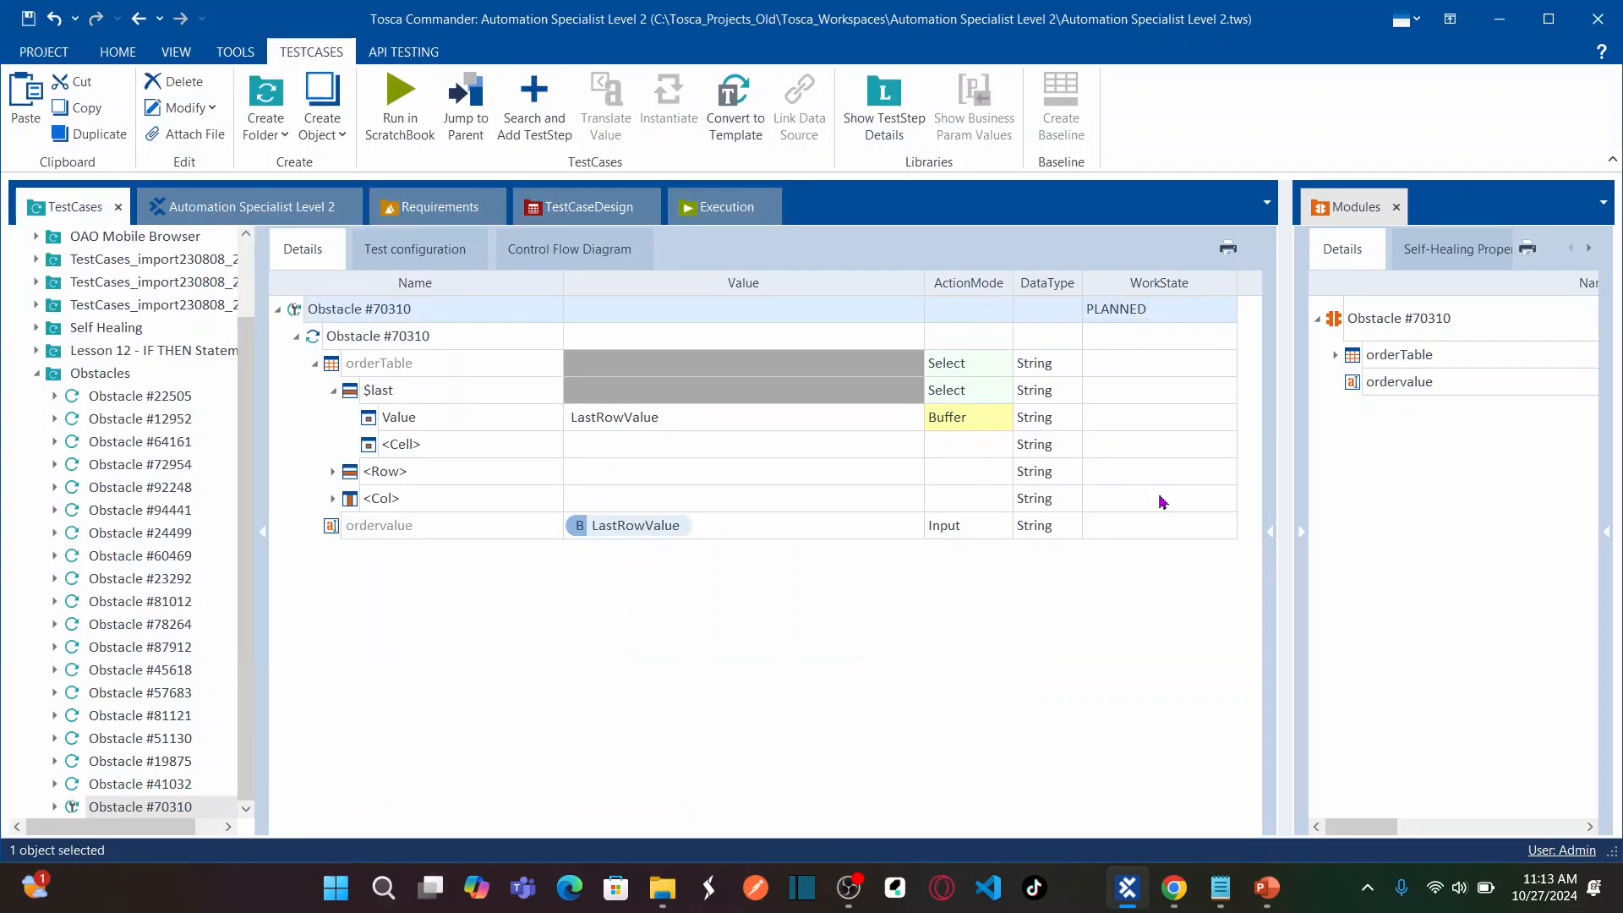
{"action": "left_click_drag", "start_coordinate": [1344, 321], "coordinate": [390, 315]}
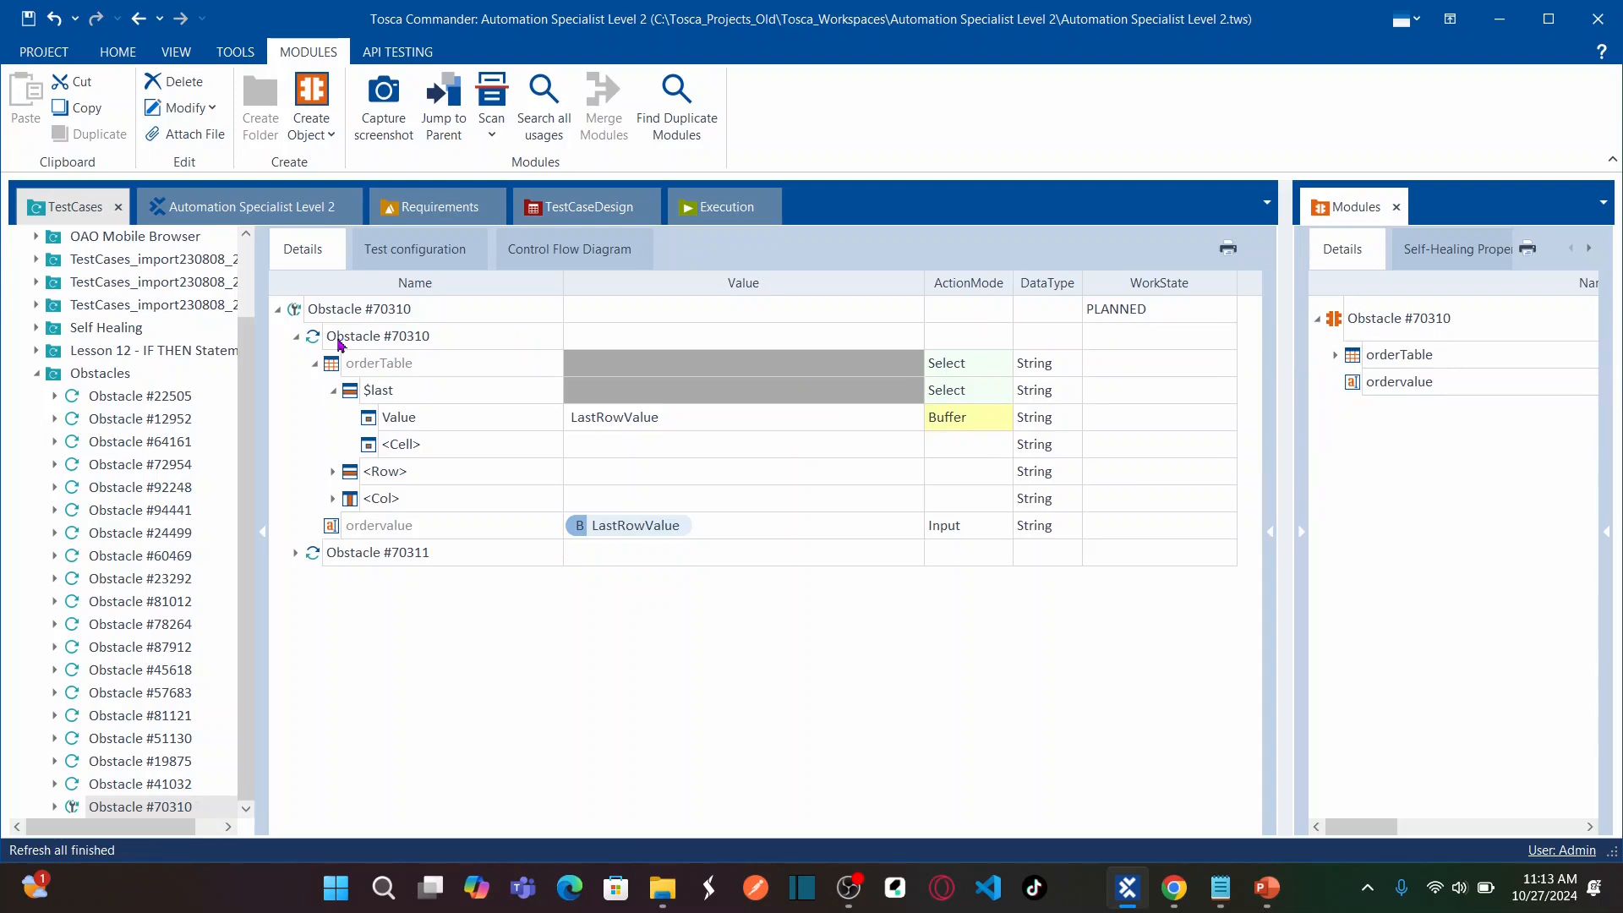
{"action": "left_click", "coordinate": [297, 336]}
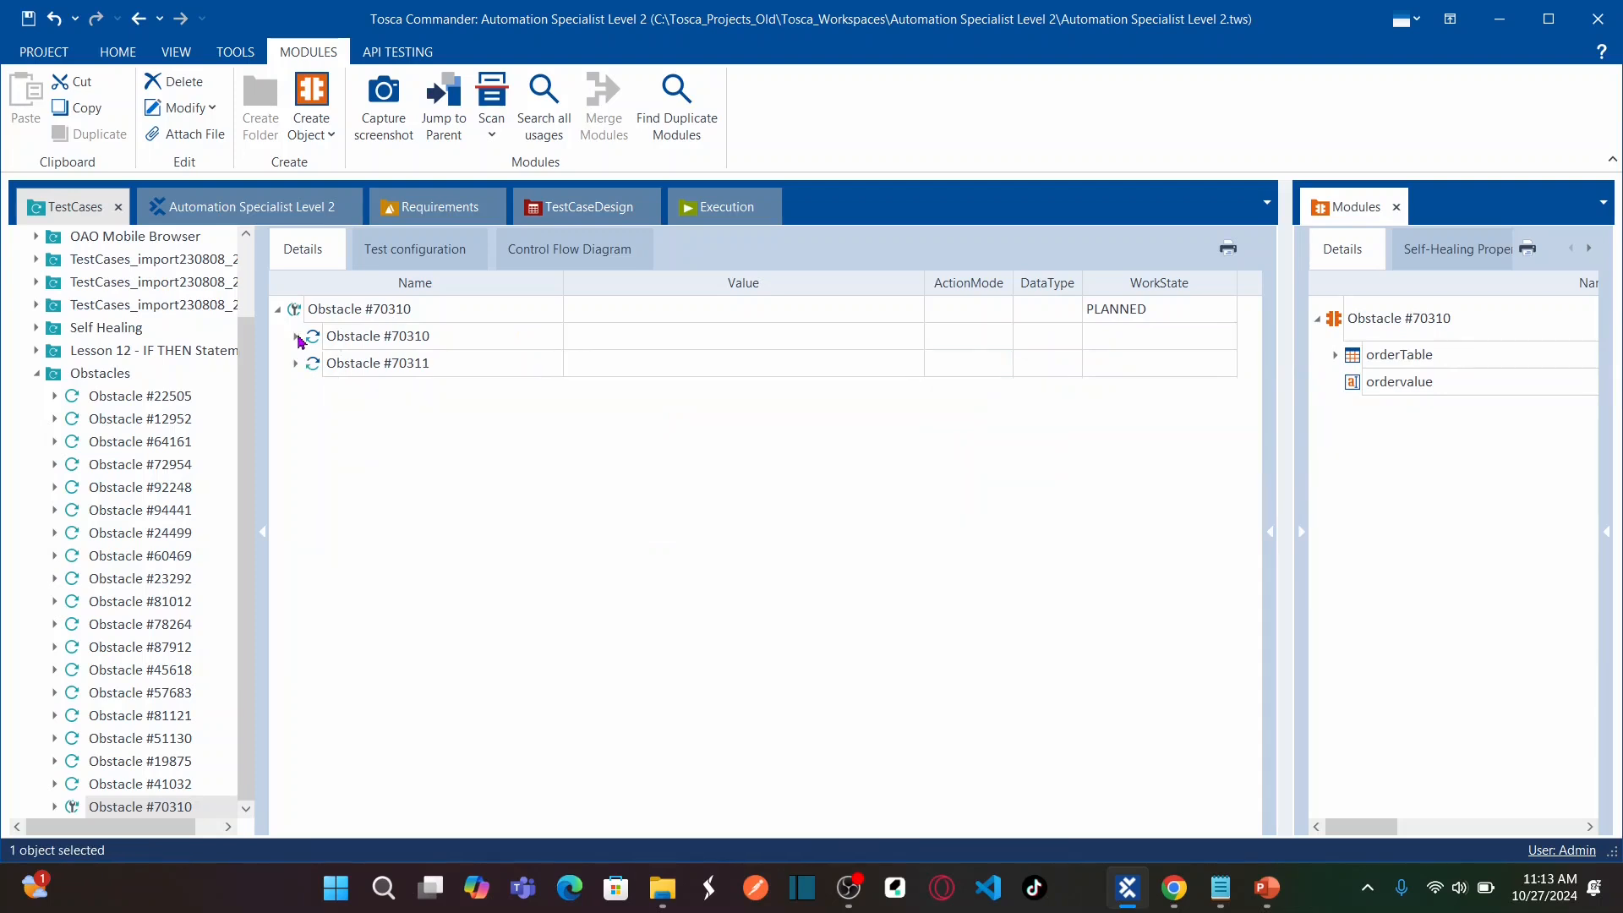
- Rename the second test step as Obstacle #70311 - Method 2
{"action": "left_click", "coordinate": [456, 372]}
{"action": "left_click", "coordinate": [456, 372]}
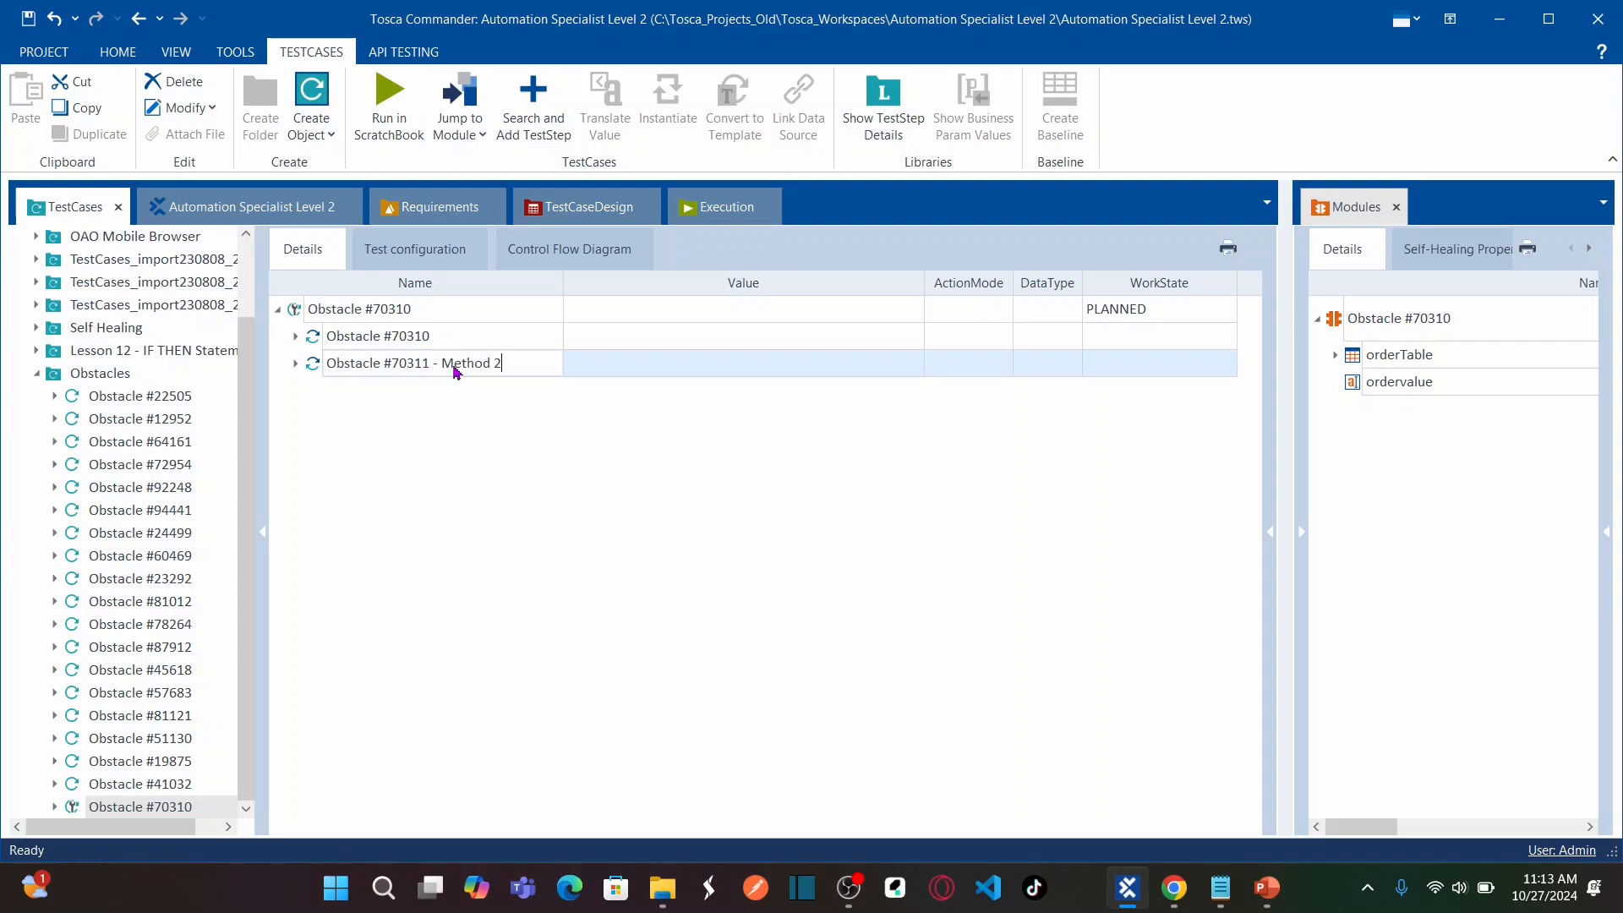
{"action": "key", "text": "Return"}
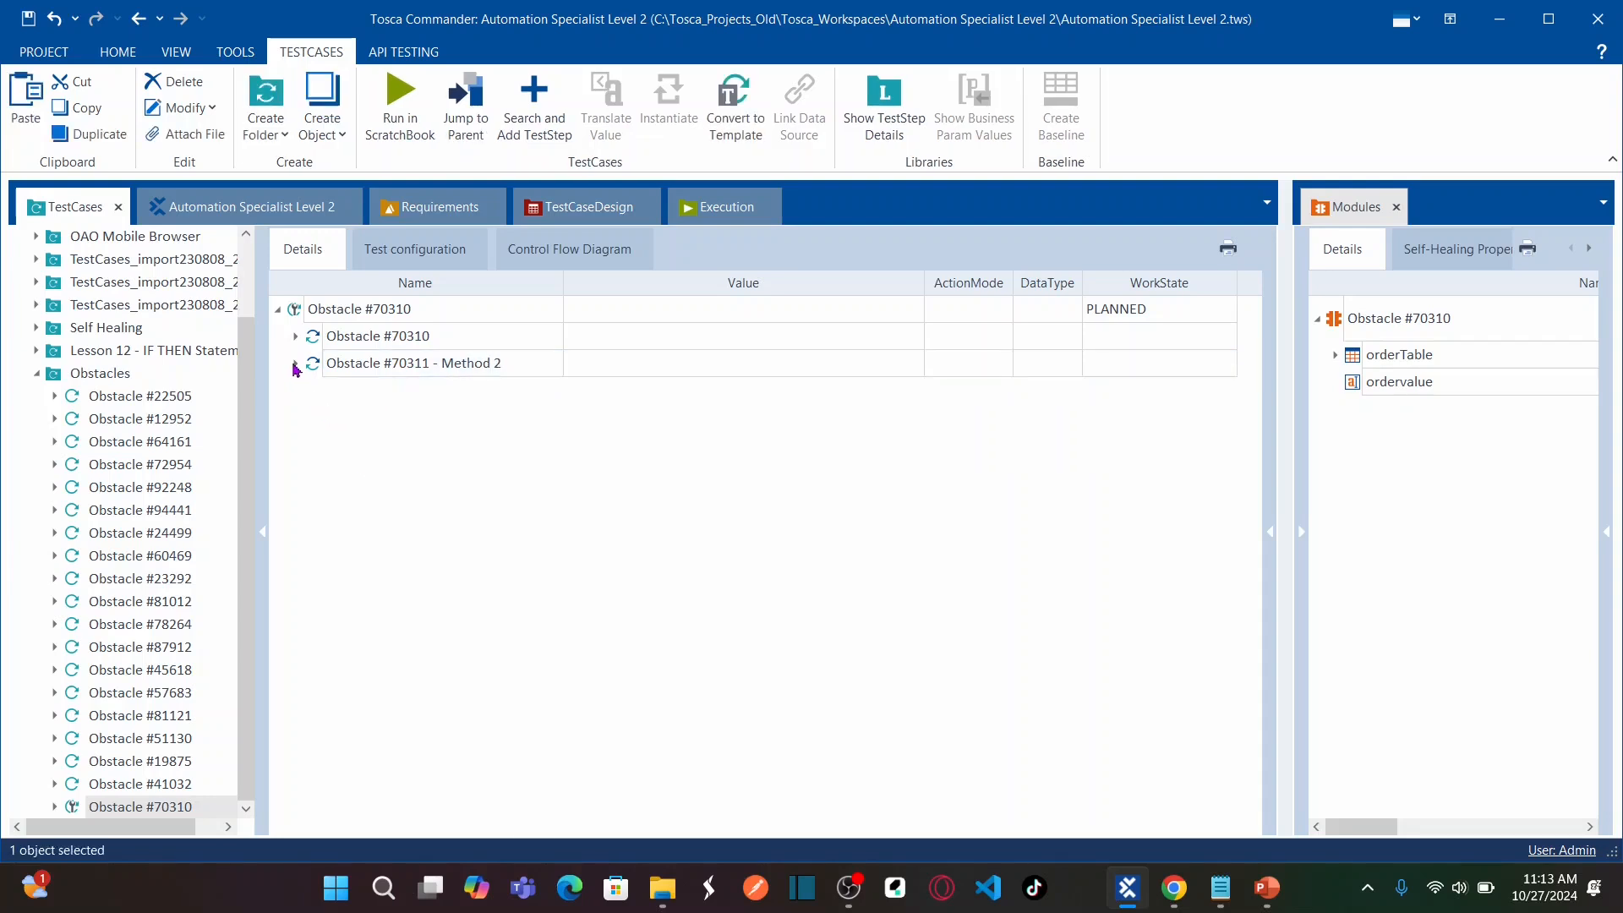
- Set the <Row> of orderTable in the Method 2 test step to $lastContentRow
{"action": "left_click", "coordinate": [295, 364]}
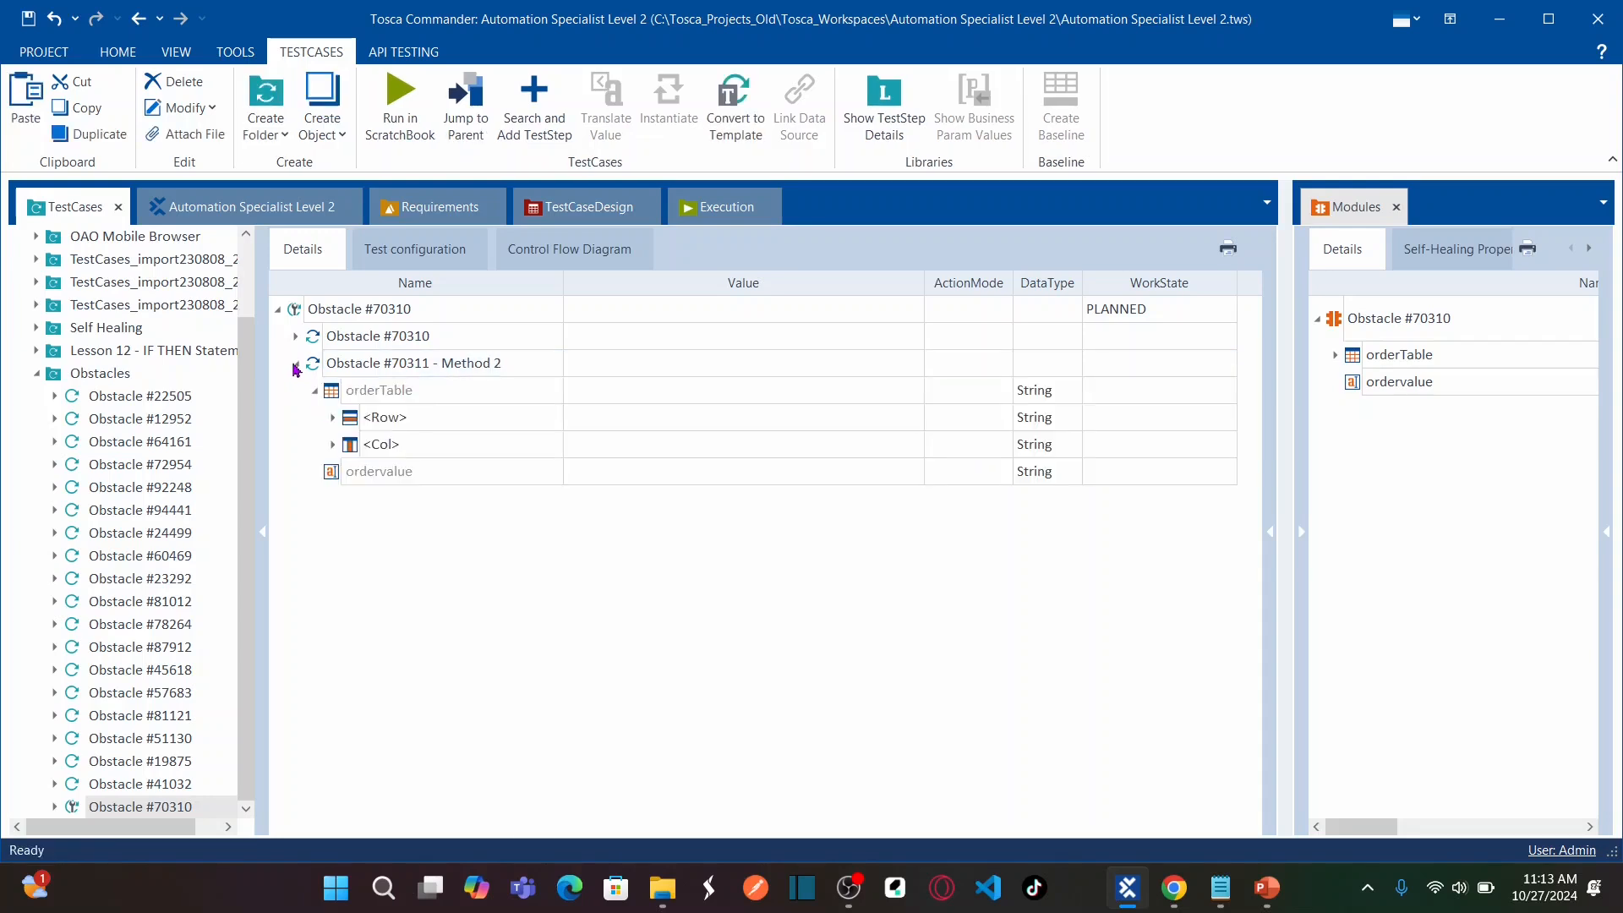
{"action": "left_click", "coordinate": [505, 425]}
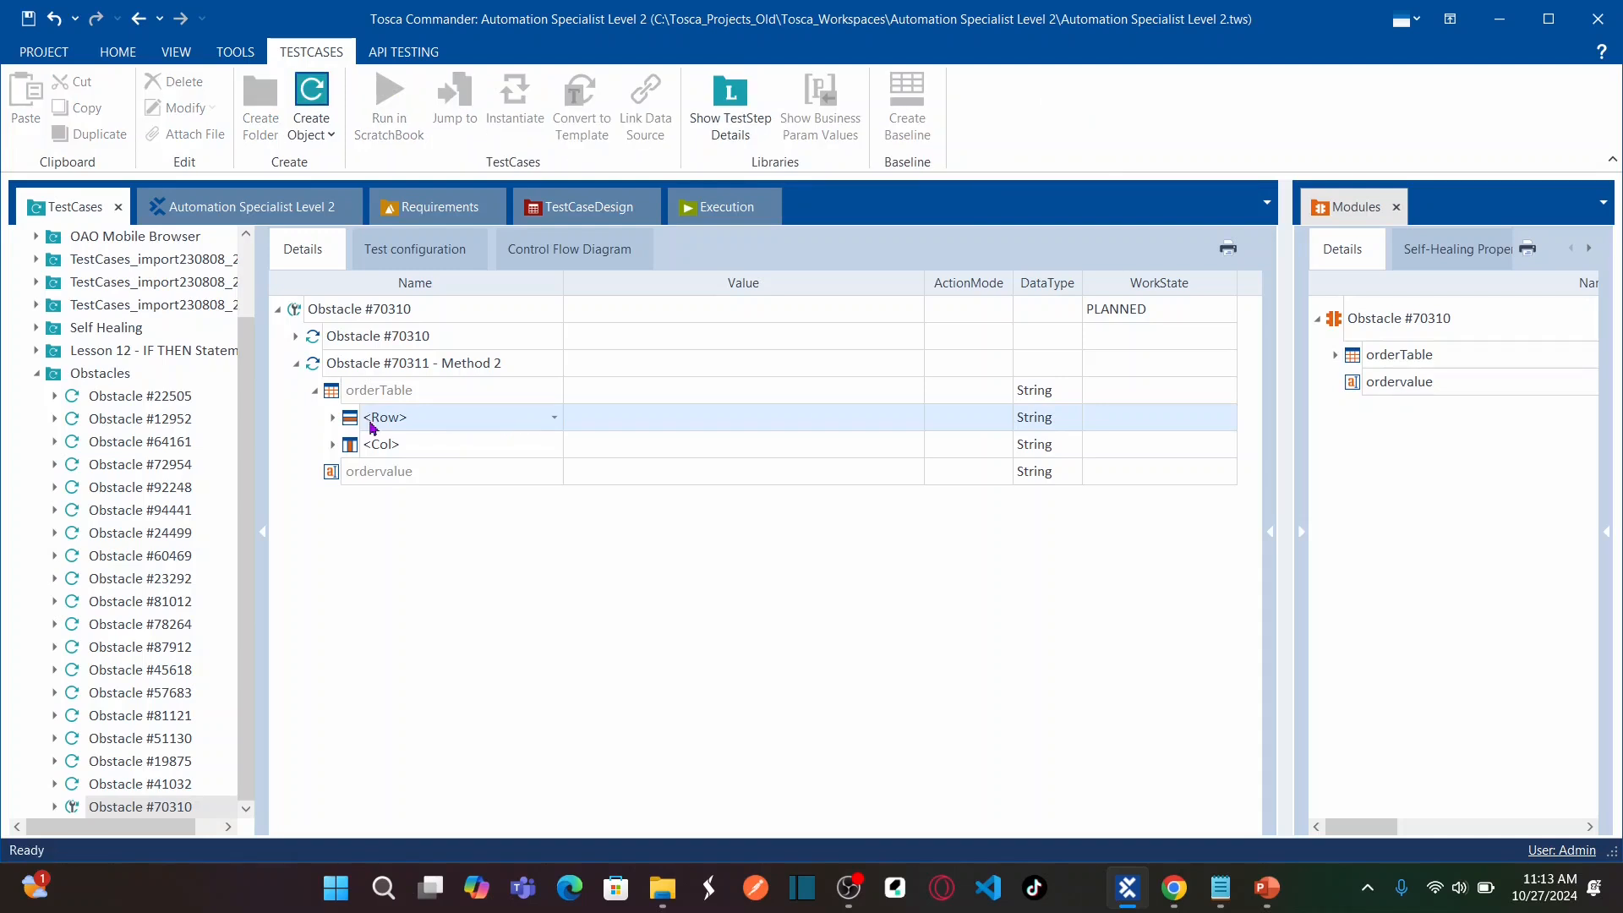
{"action": "left_click", "coordinate": [555, 417]}
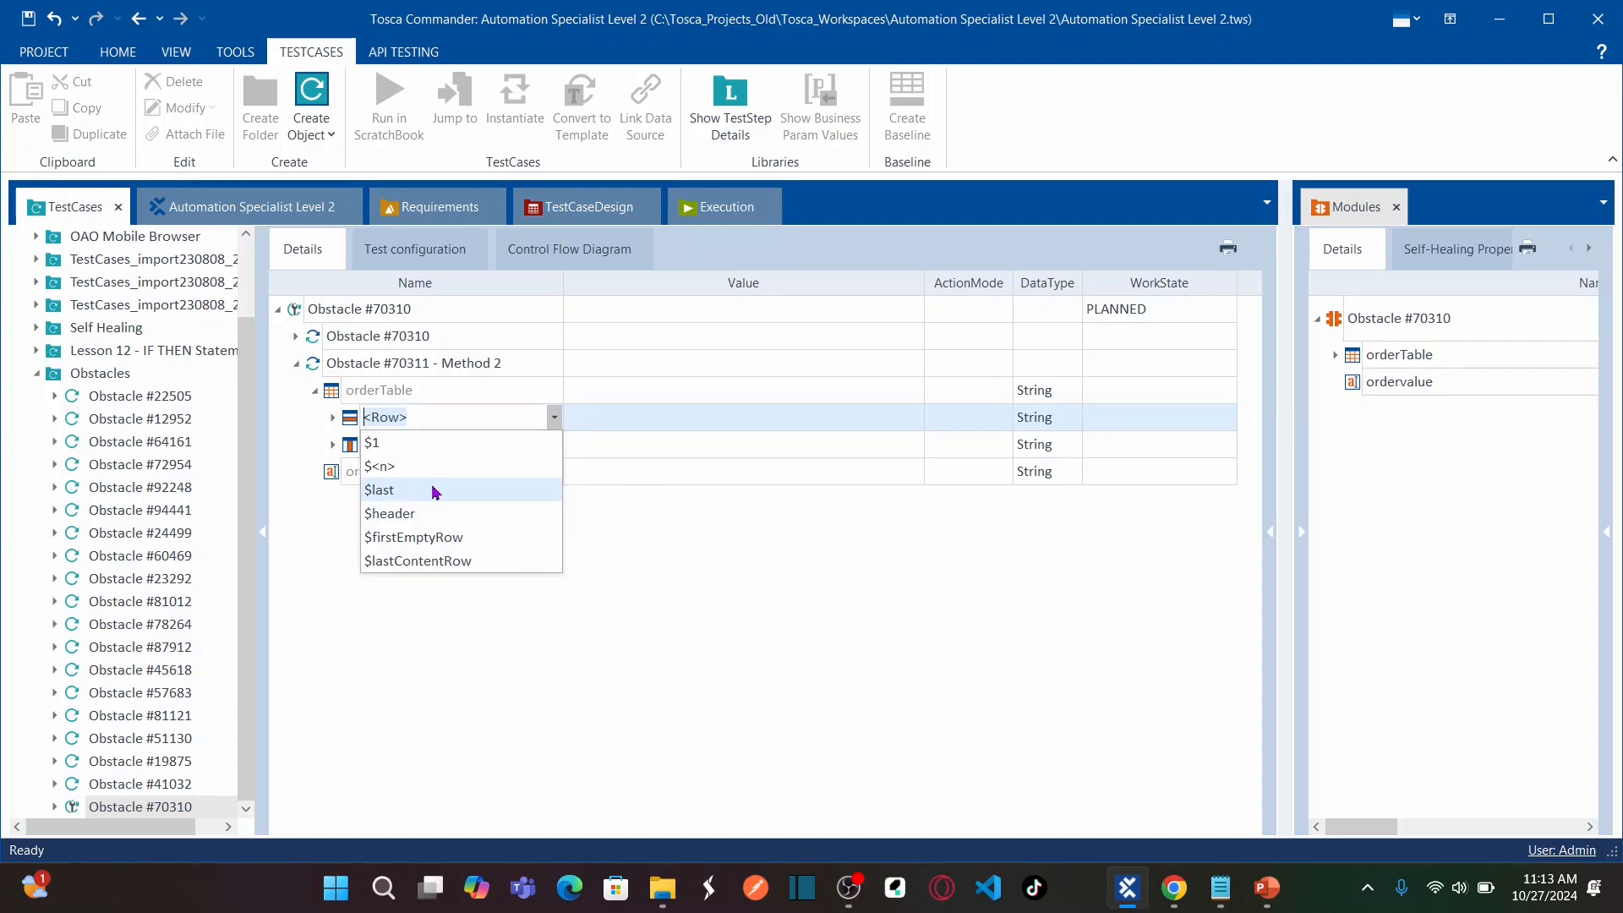
{"action": "left_click", "coordinate": [453, 562]}
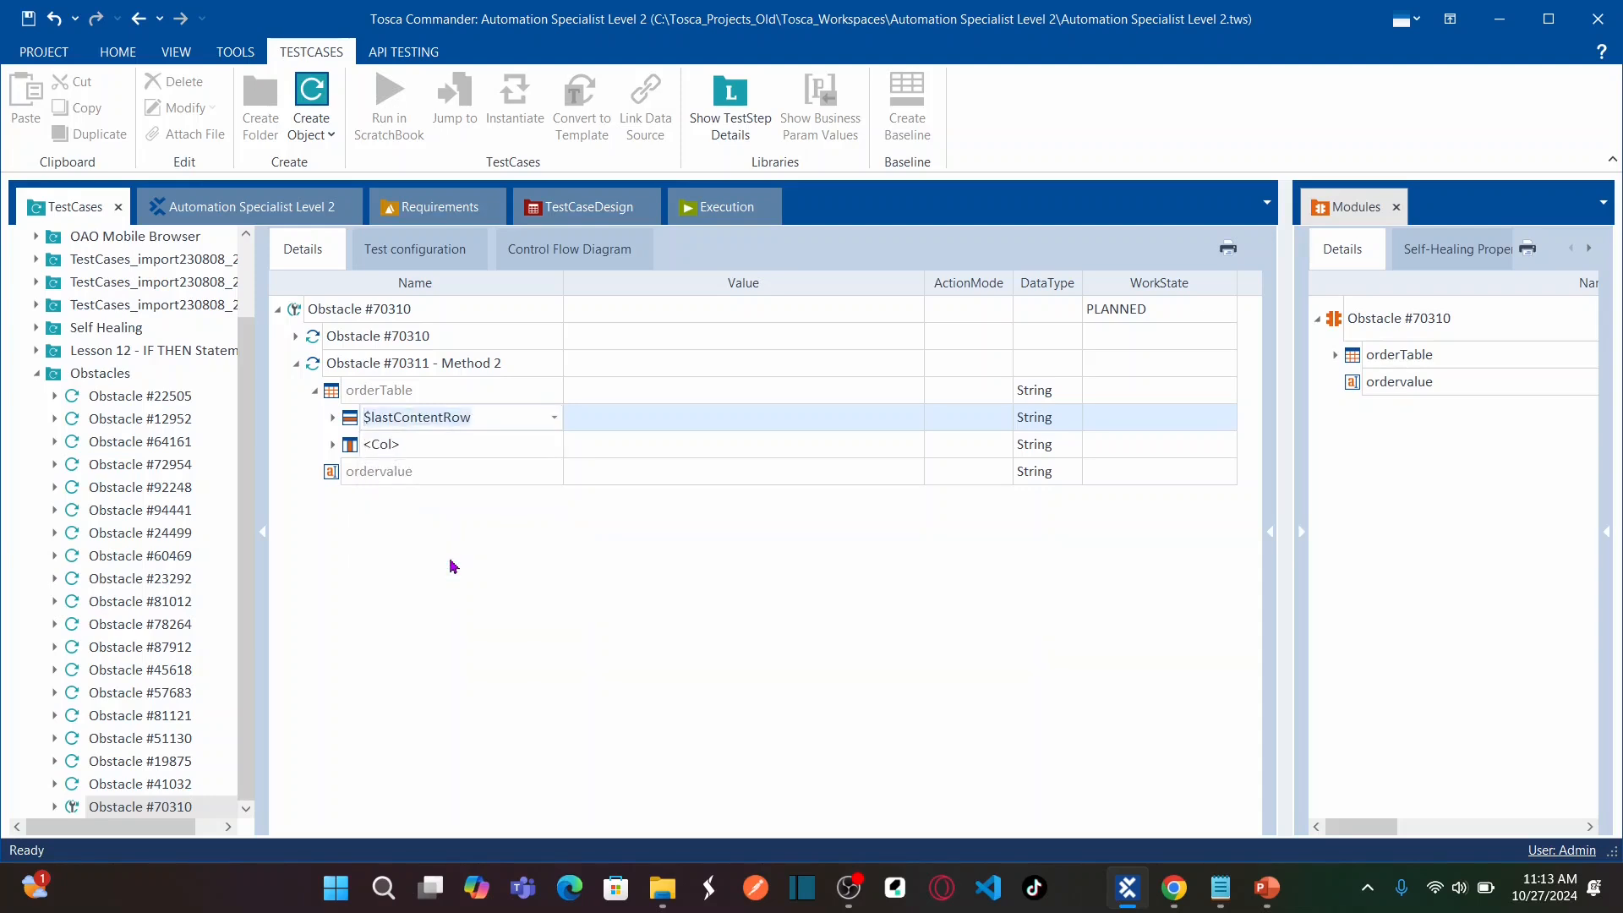
{"action": "left_click", "coordinate": [651, 544]}
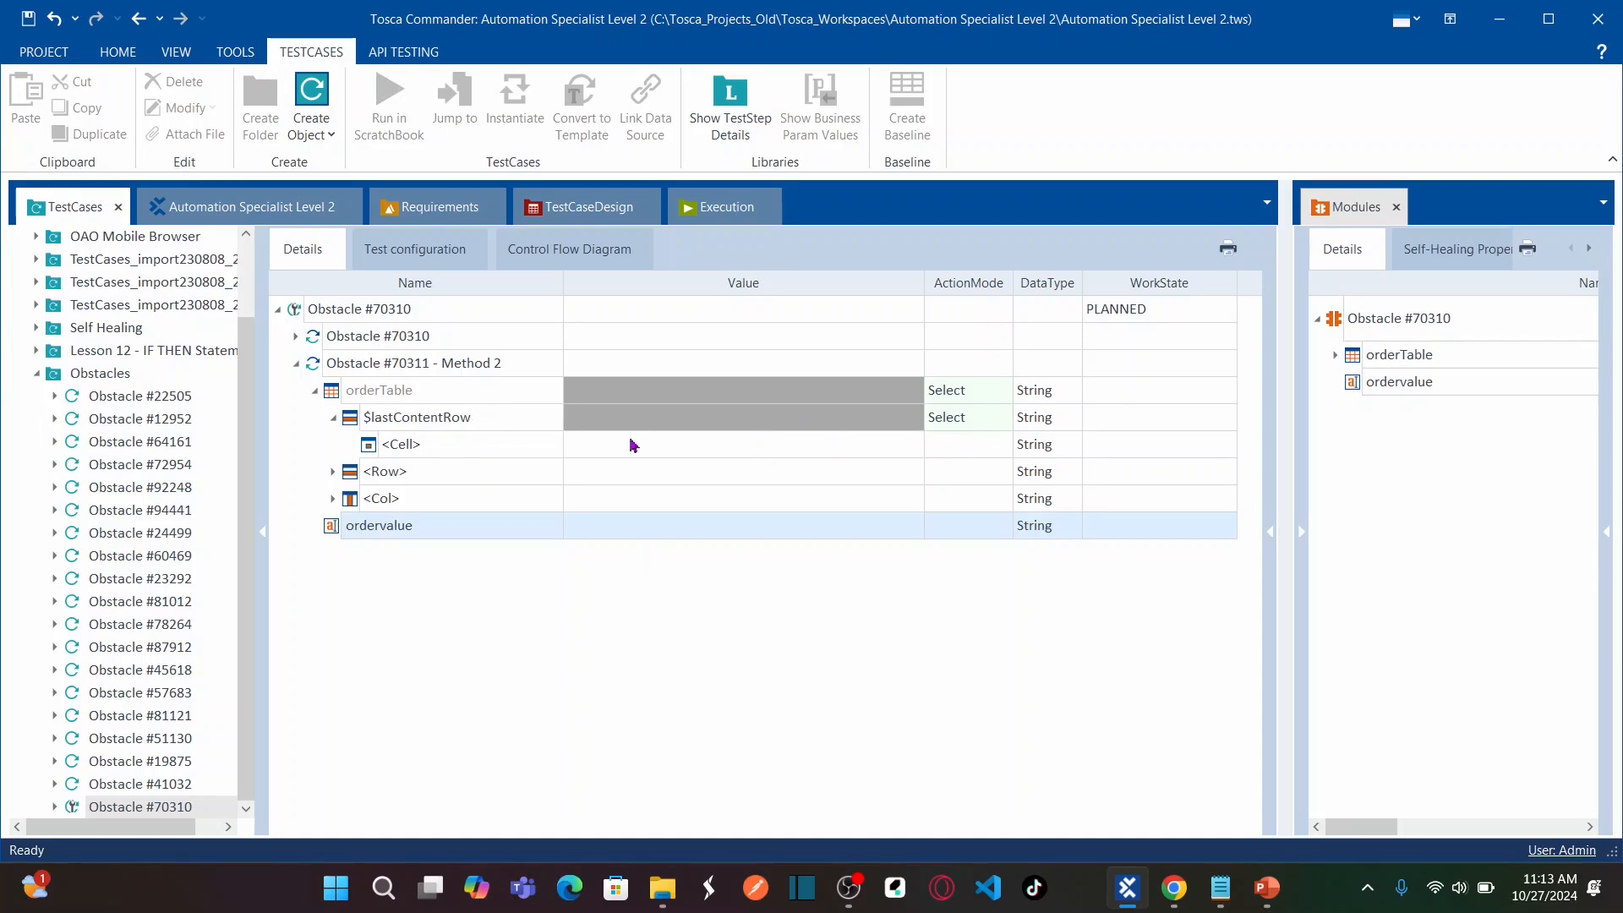
- Set the <Cell> under the $lastContentRow row to the Value column
{"action": "left_click", "coordinate": [554, 453]}
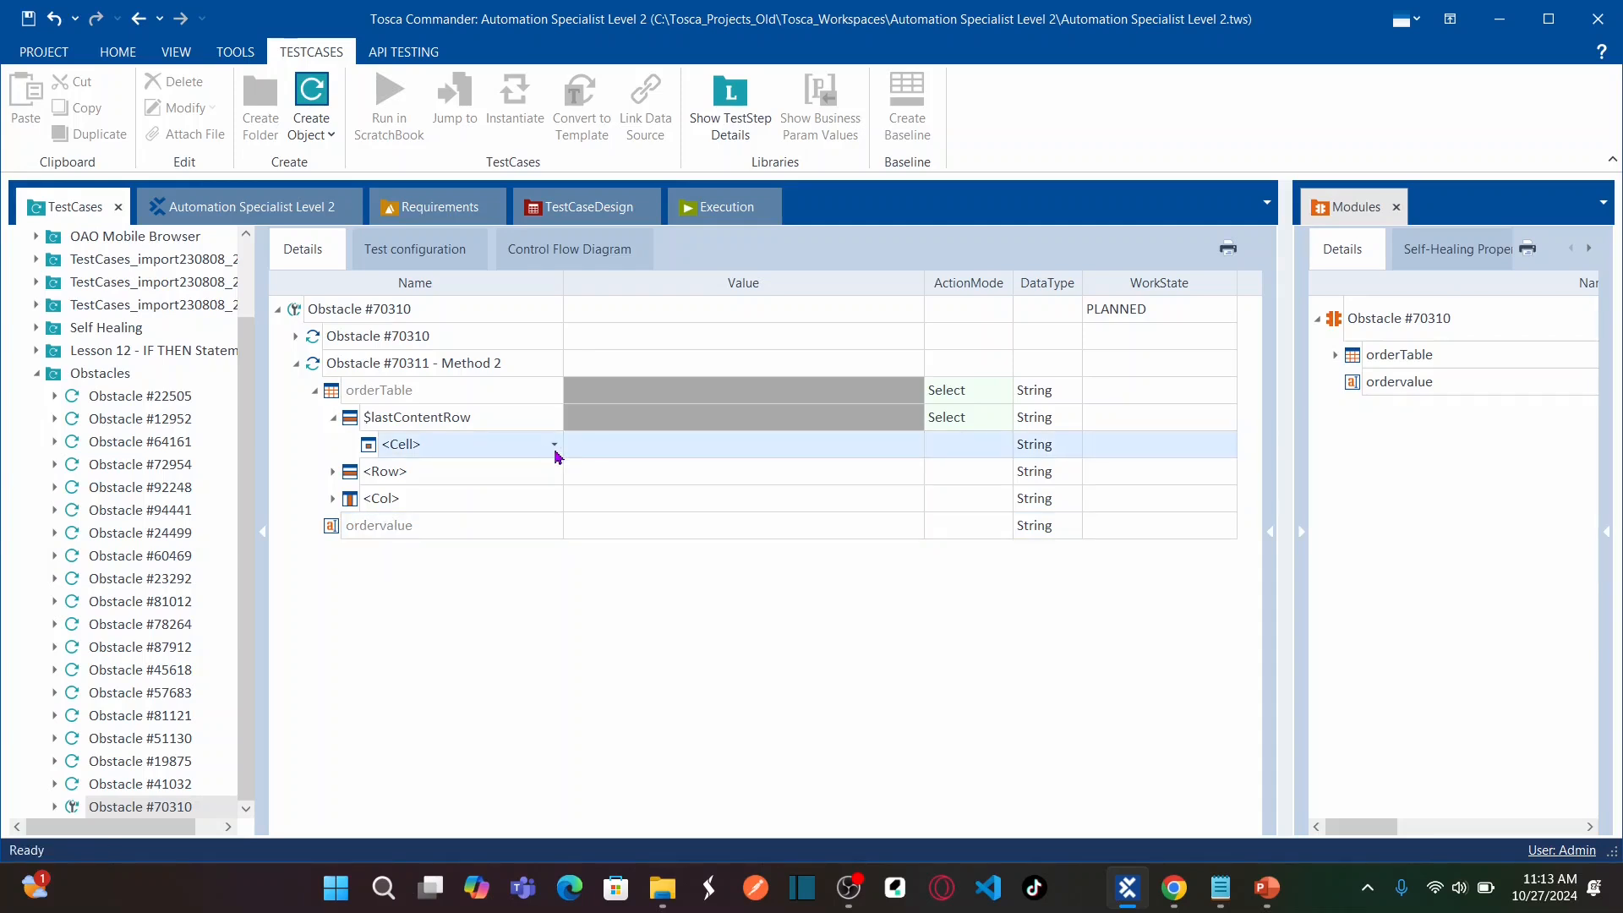
{"action": "left_click", "coordinate": [554, 445]}
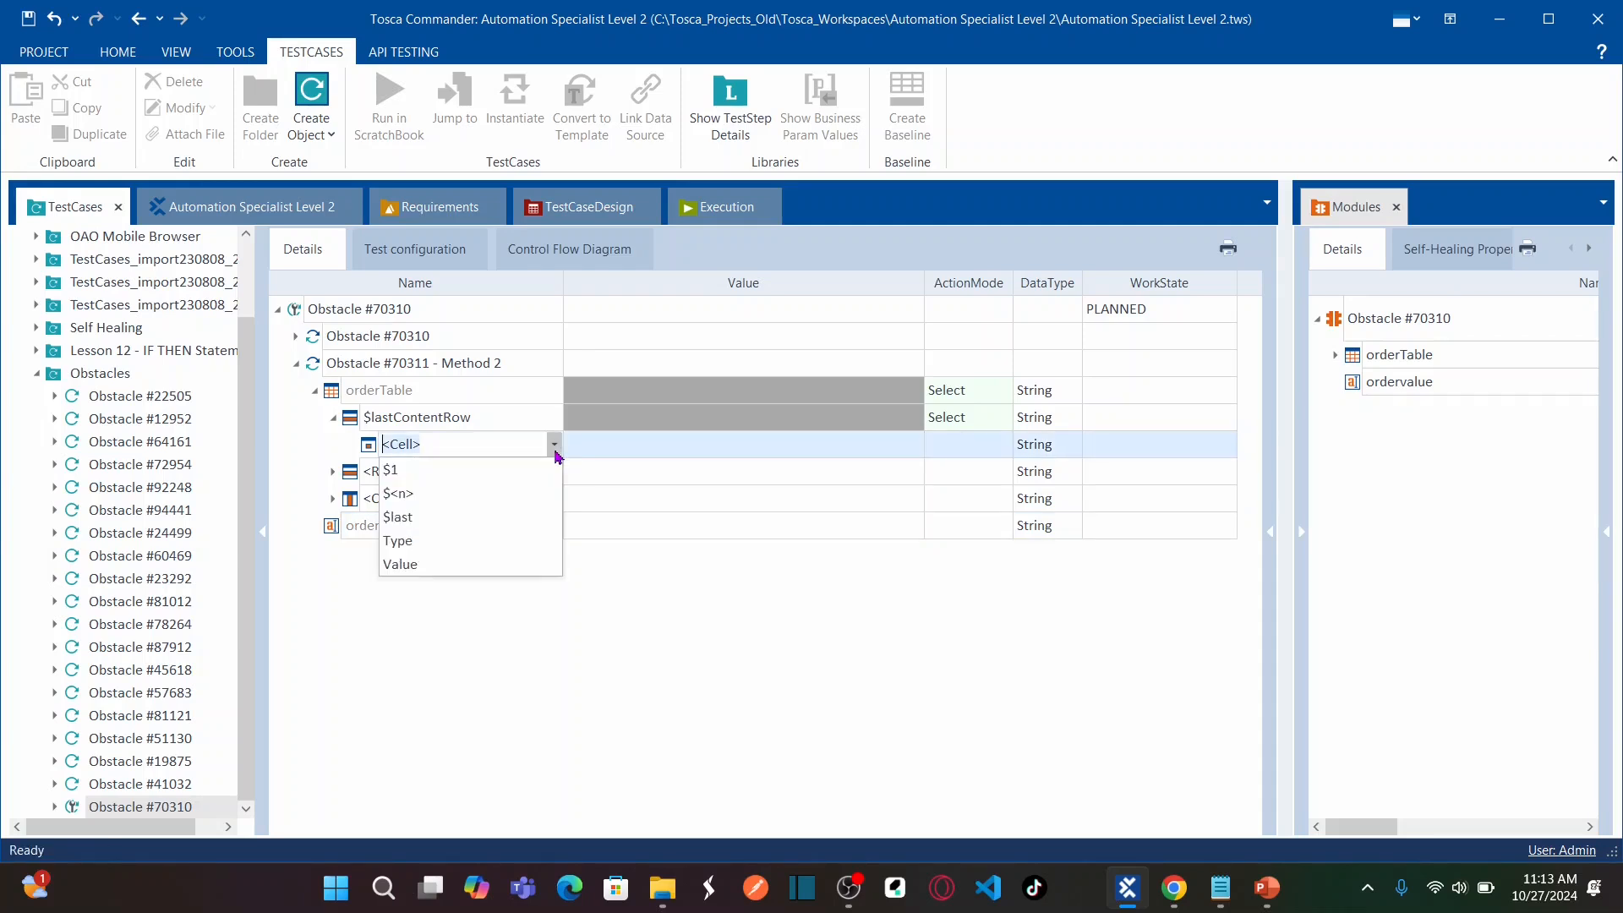
{"action": "left_click", "coordinate": [425, 565]}
{"action": "left_click", "coordinate": [558, 580]}
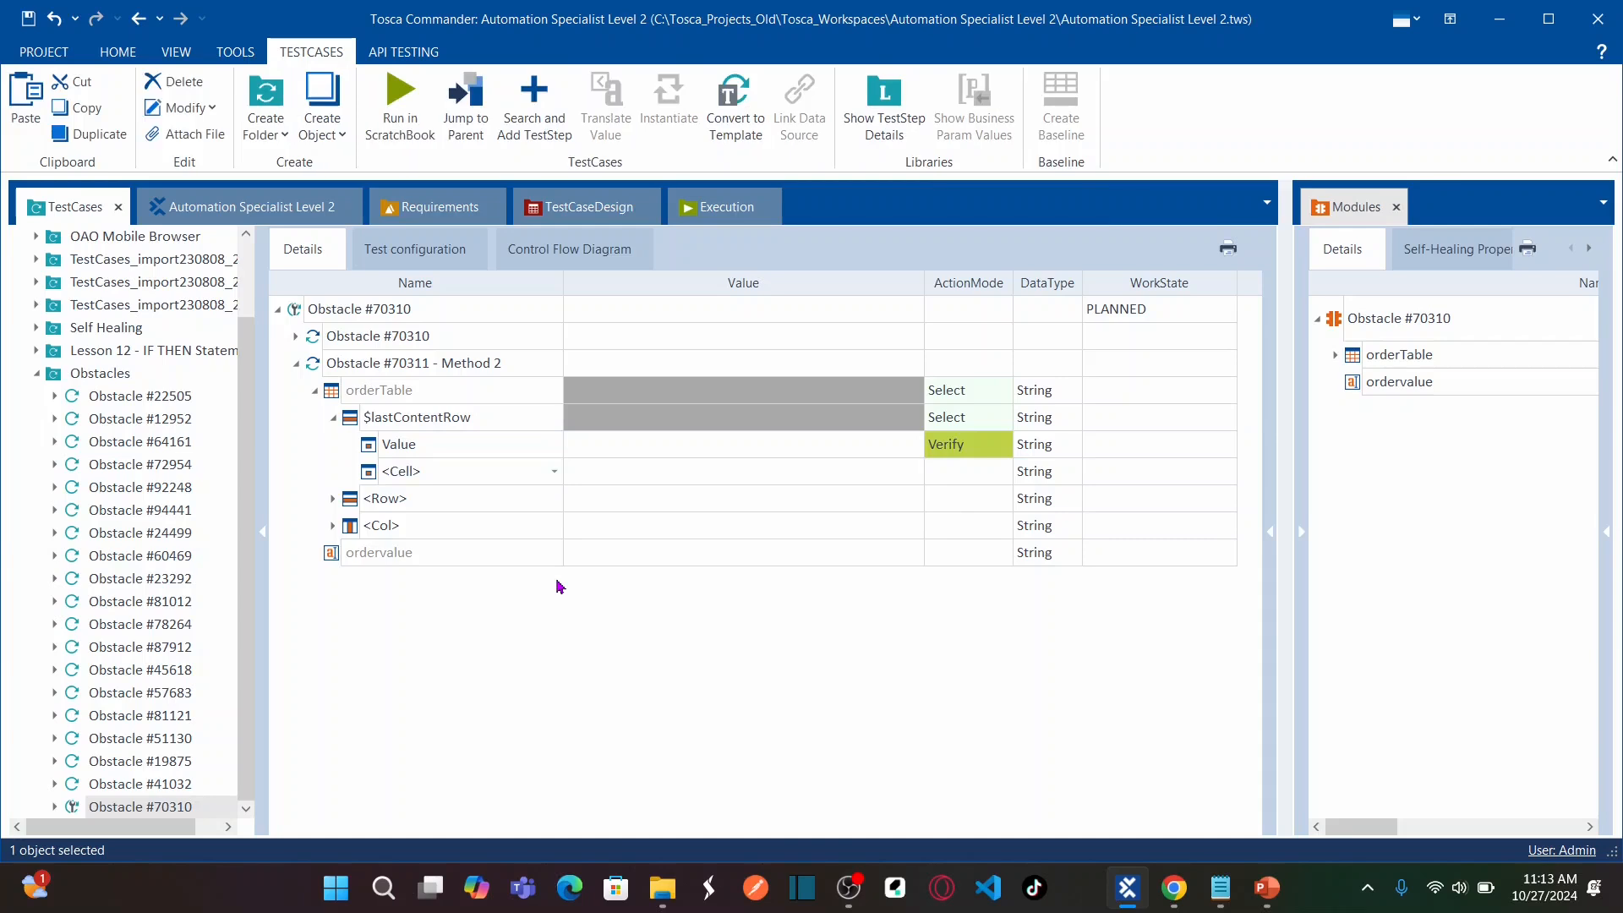
- Set the action mode of the Value cell under $lastContentRow to Buffer in the Method 2 test step
{"action": "left_click", "coordinate": [448, 424]}
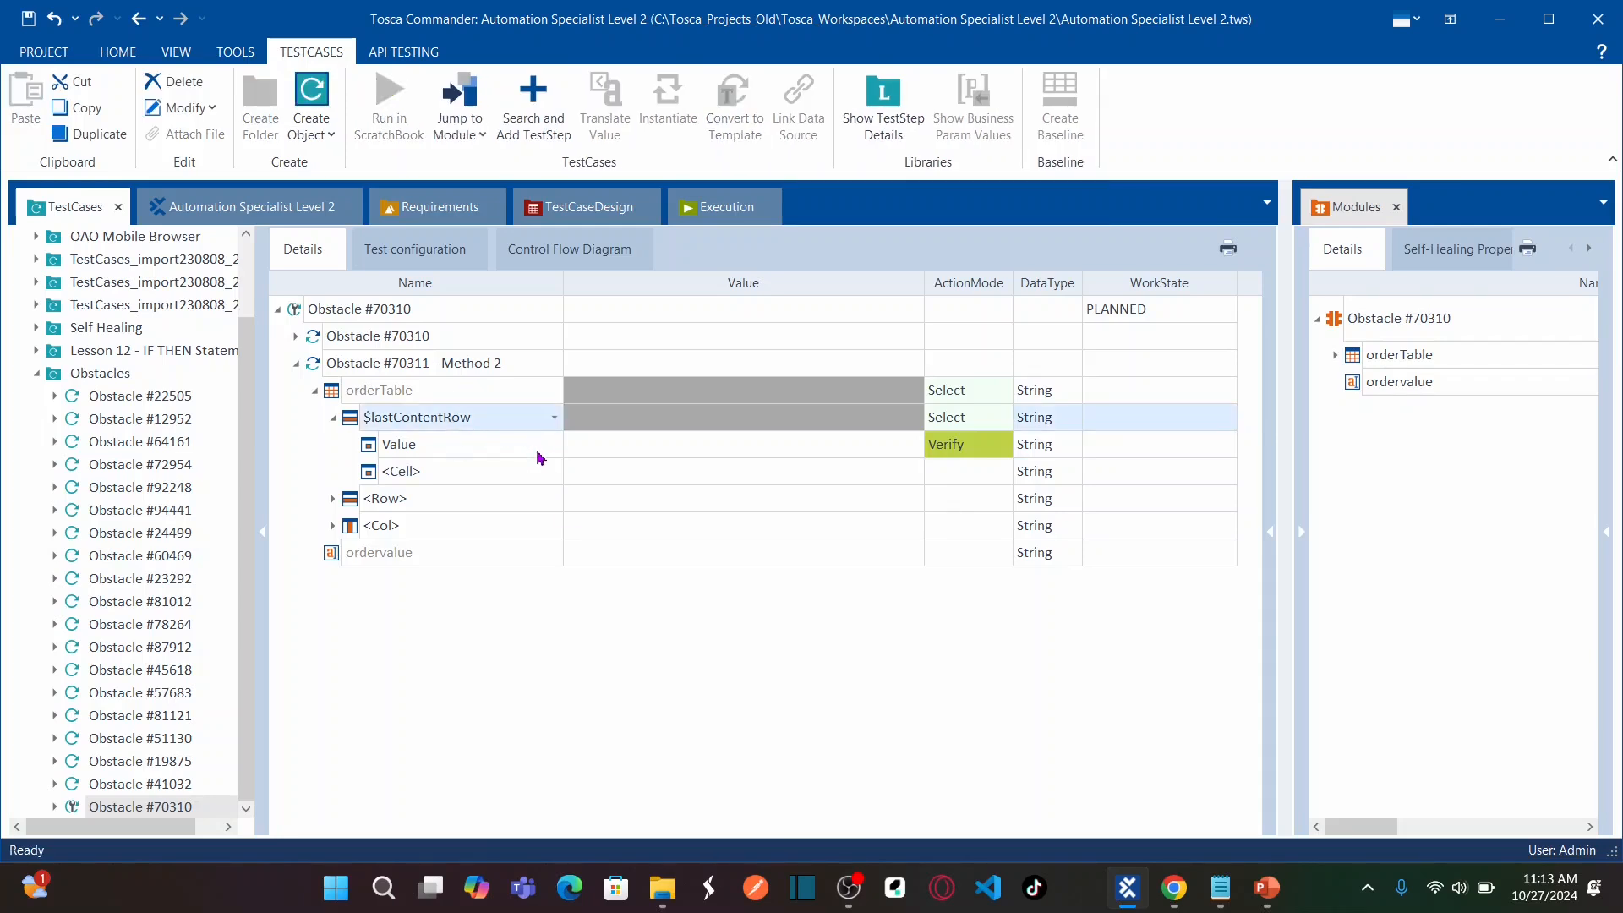
{"action": "key", "text": "alt+Tab"}
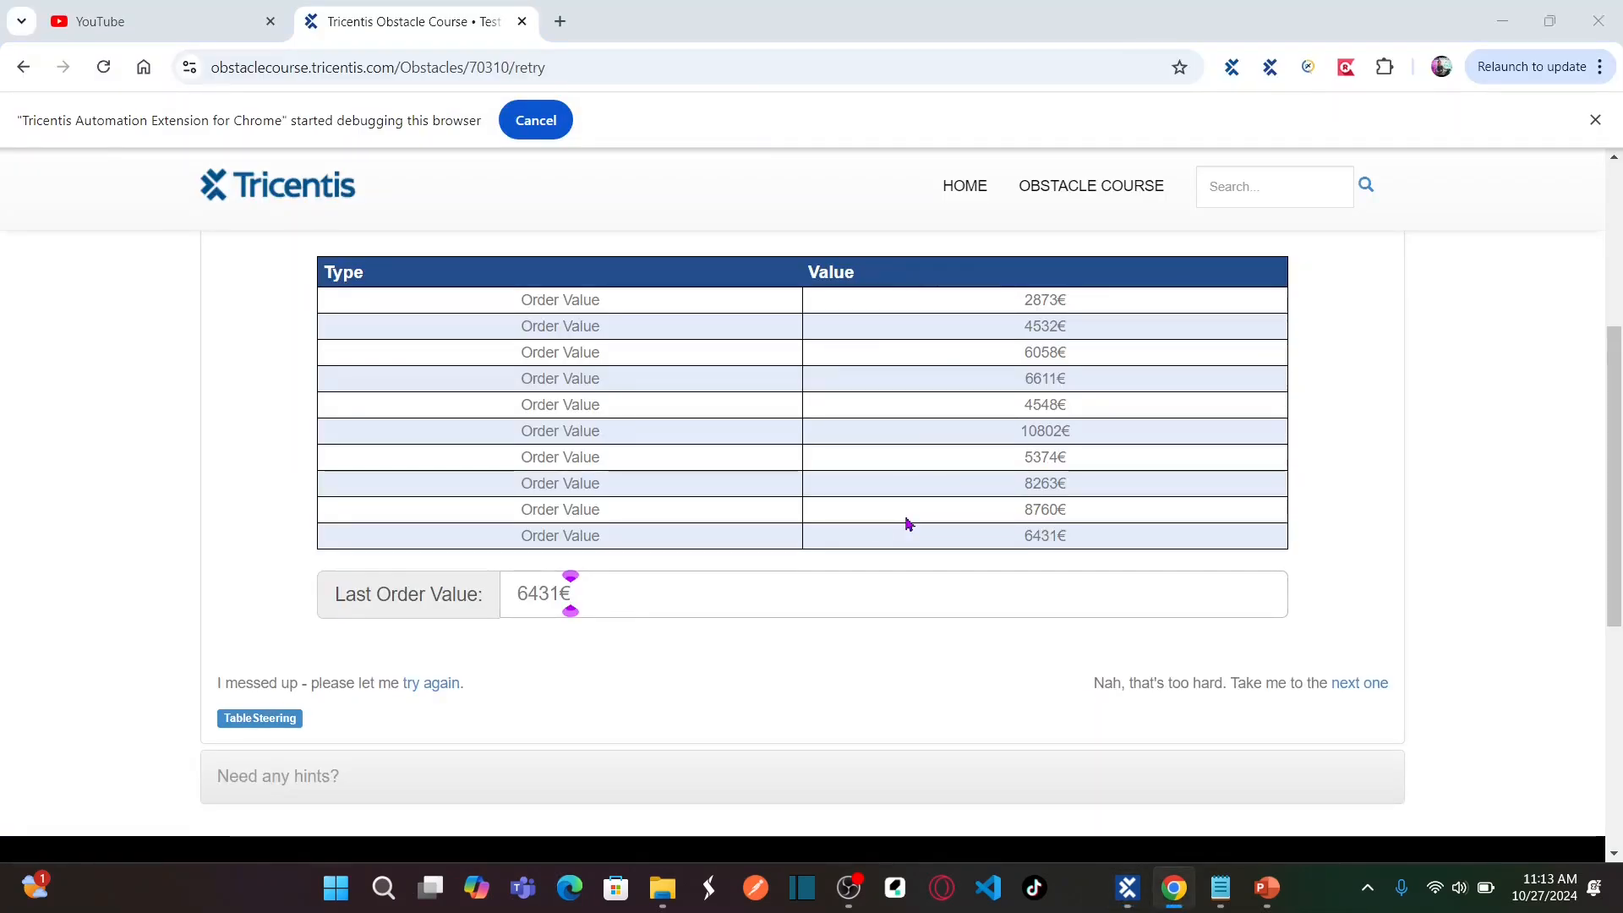
{"action": "key", "text": "alt+Tab"}
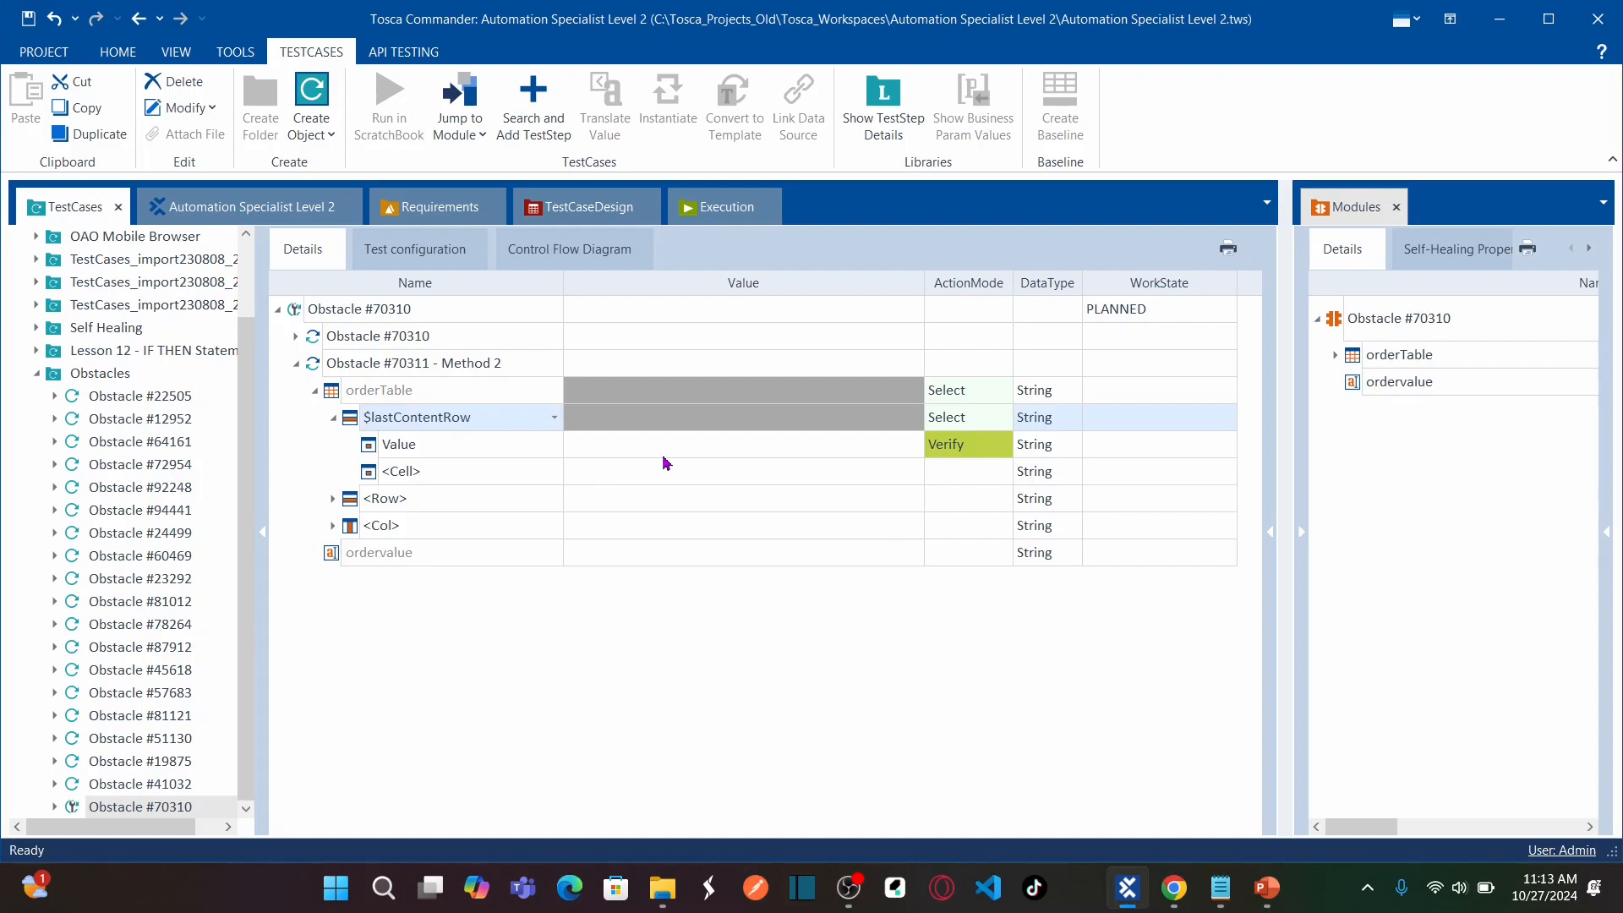
{"action": "left_click", "coordinate": [973, 452]}
{"action": "left_click", "coordinate": [1005, 446]}
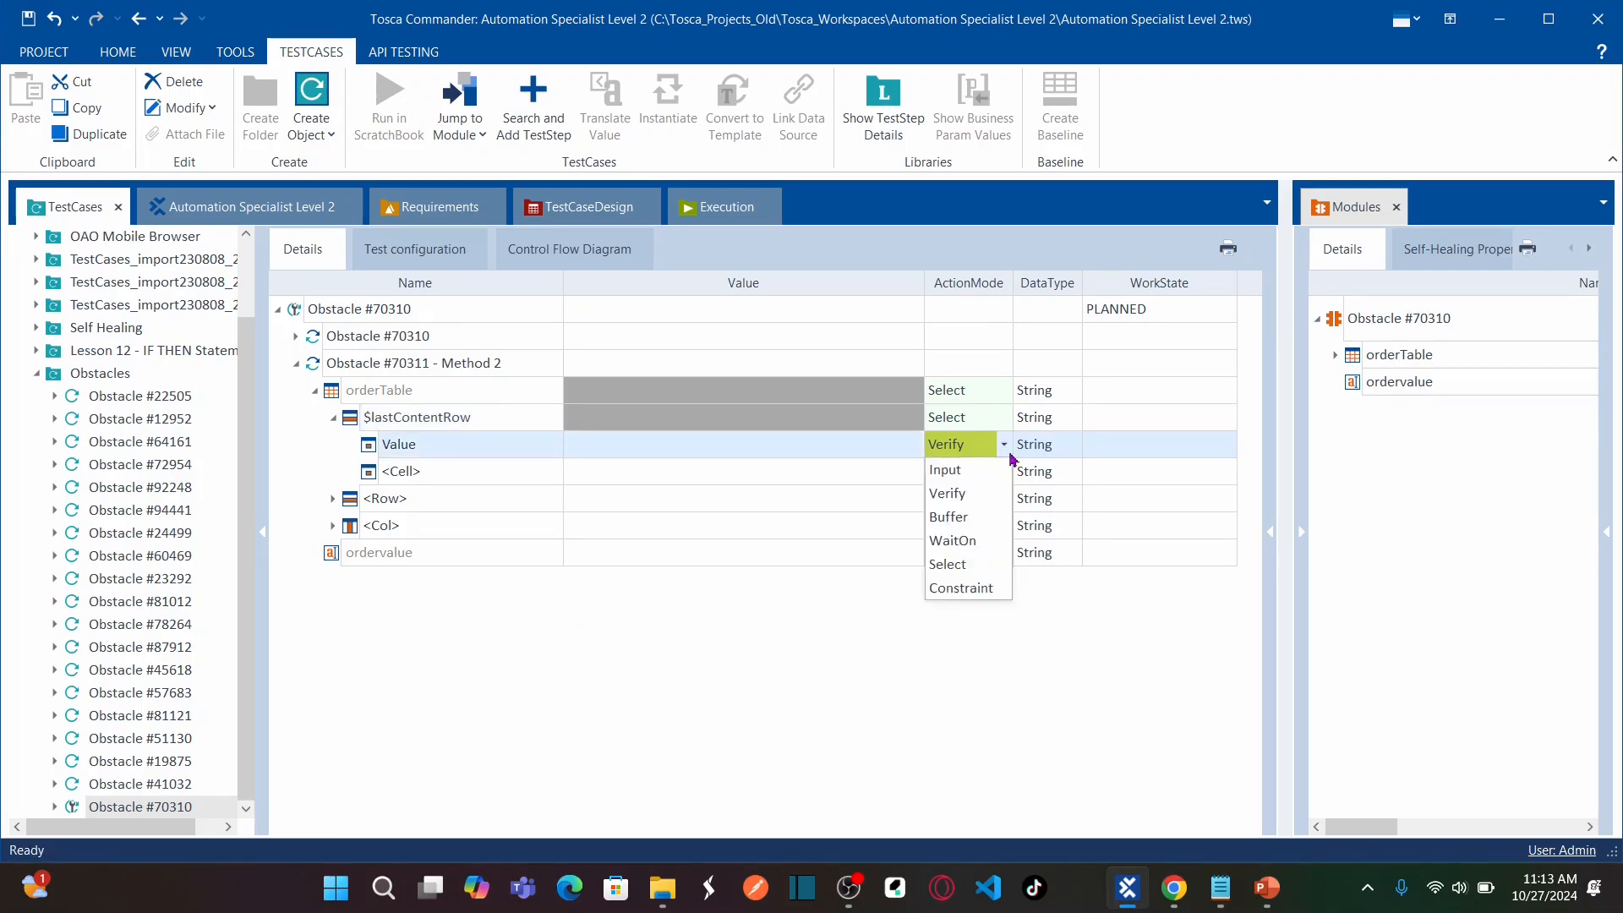
{"action": "left_click", "coordinate": [968, 515]}
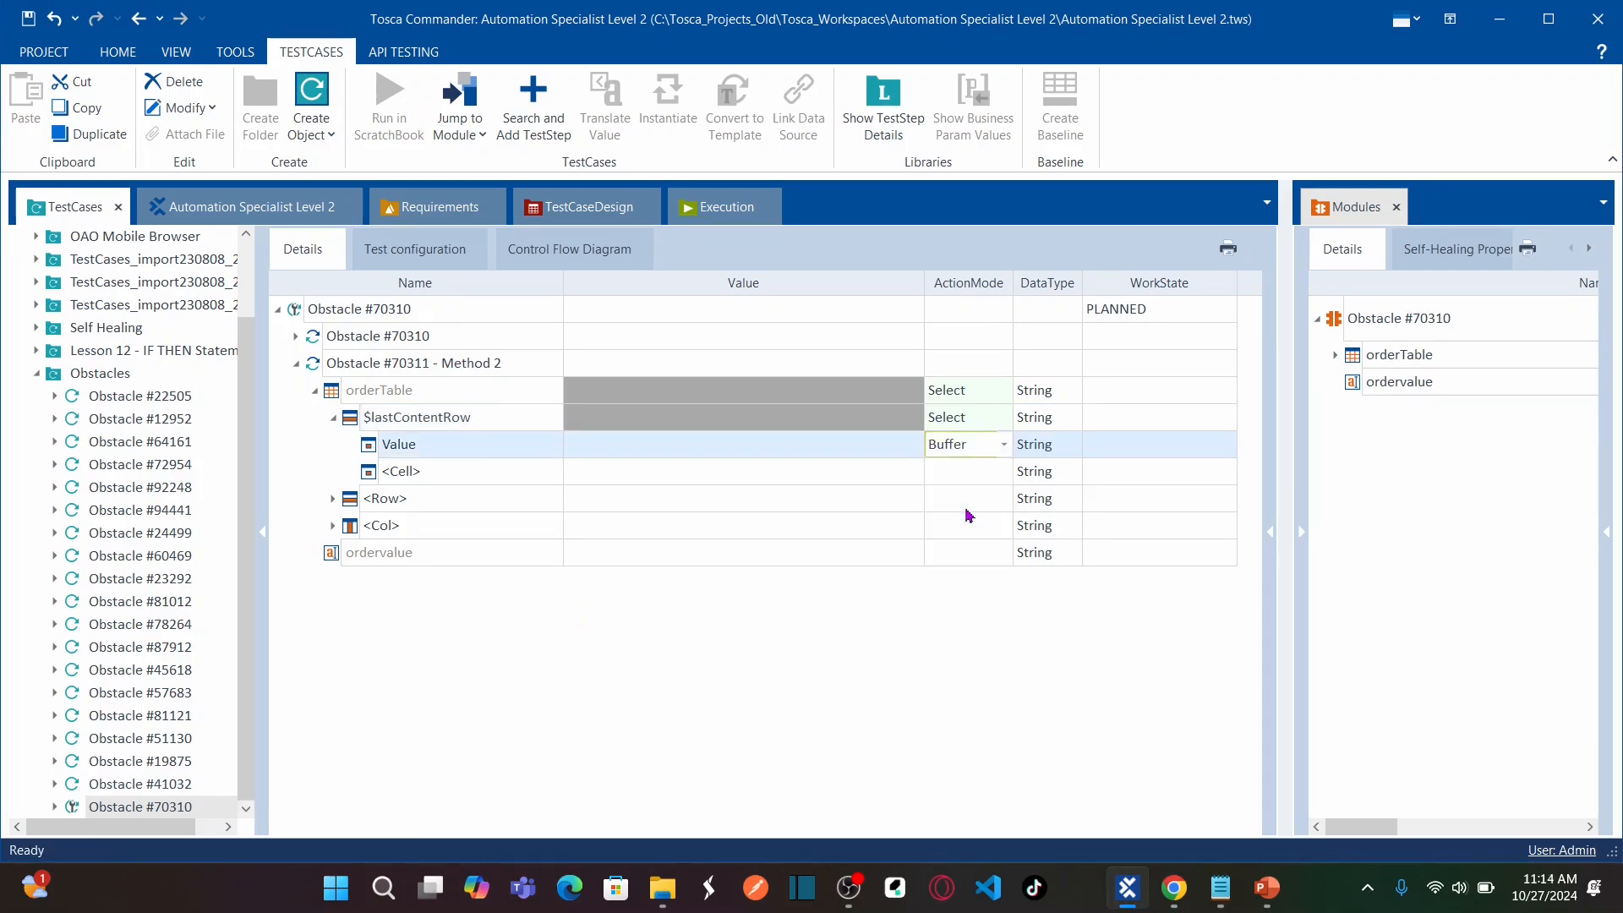
- Name the buffer for the Value cell under $lastContentRow LastRowContent
{"action": "left_click", "coordinate": [693, 451]}
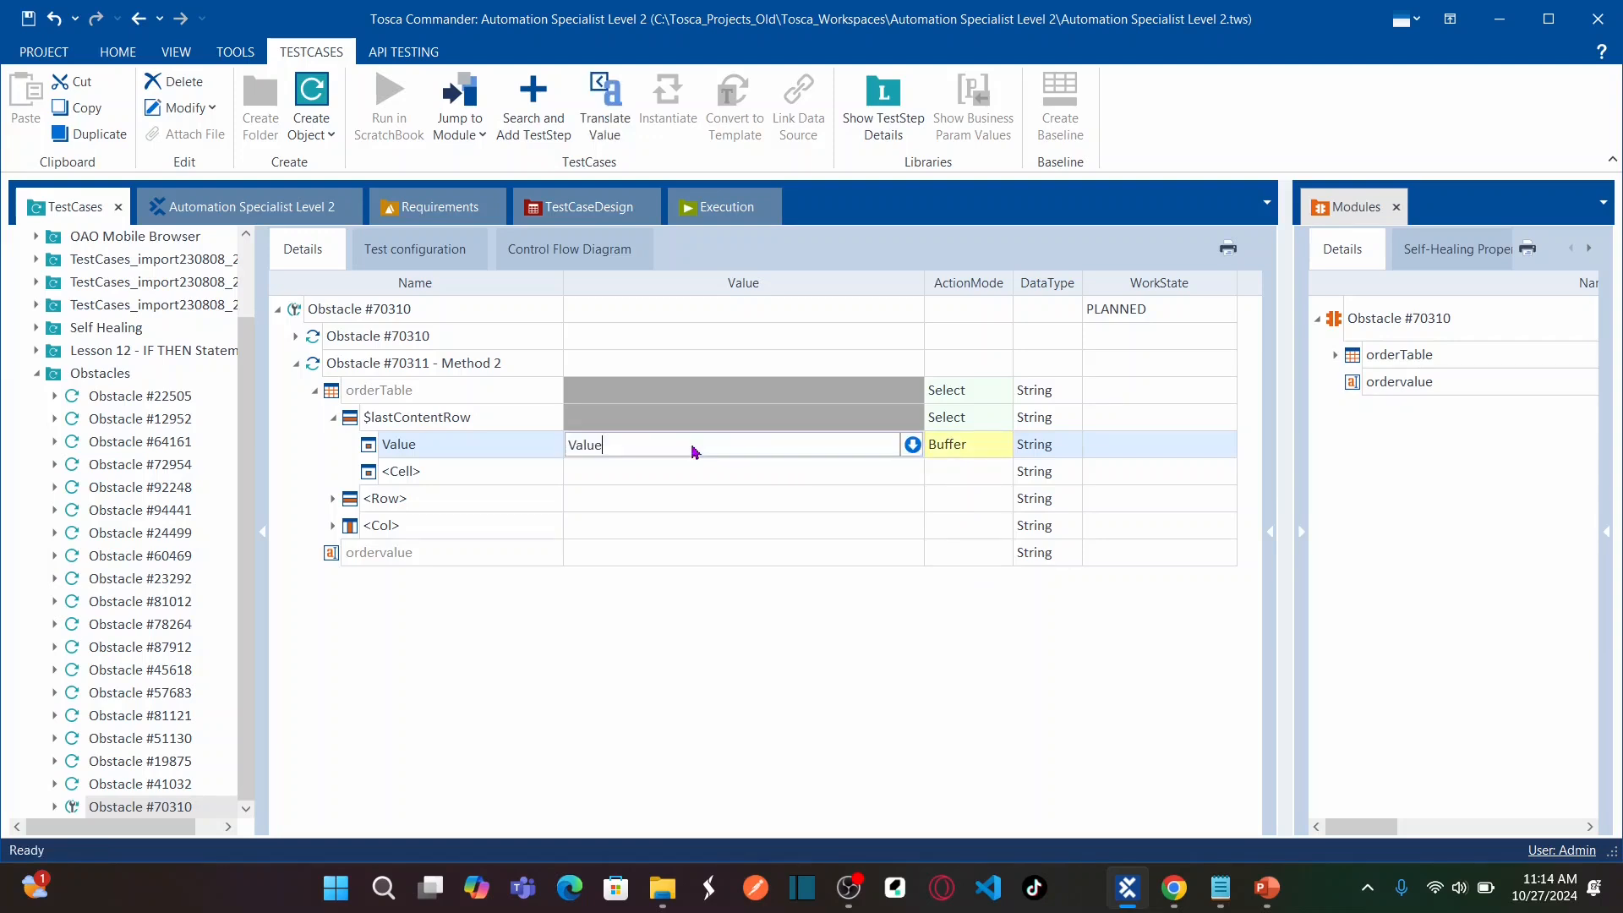
{"action": "left_click", "coordinate": [693, 450]}
{"action": "key", "text": "BackSpace"}
{"action": "key", "text": "BackSpace"}
{"action": "key", "text": "BackSpace"}
{"action": "key", "text": "BackSpace"}
{"action": "key", "text": "BackSpace"}
{"action": "key", "text": "BackSpace"}
{"action": "key", "text": "BackSpace"}
{"action": "key", "text": "BackSpace"}
{"action": "type", "text": "ow"}
{"action": "left_click", "coordinate": [675, 519]}
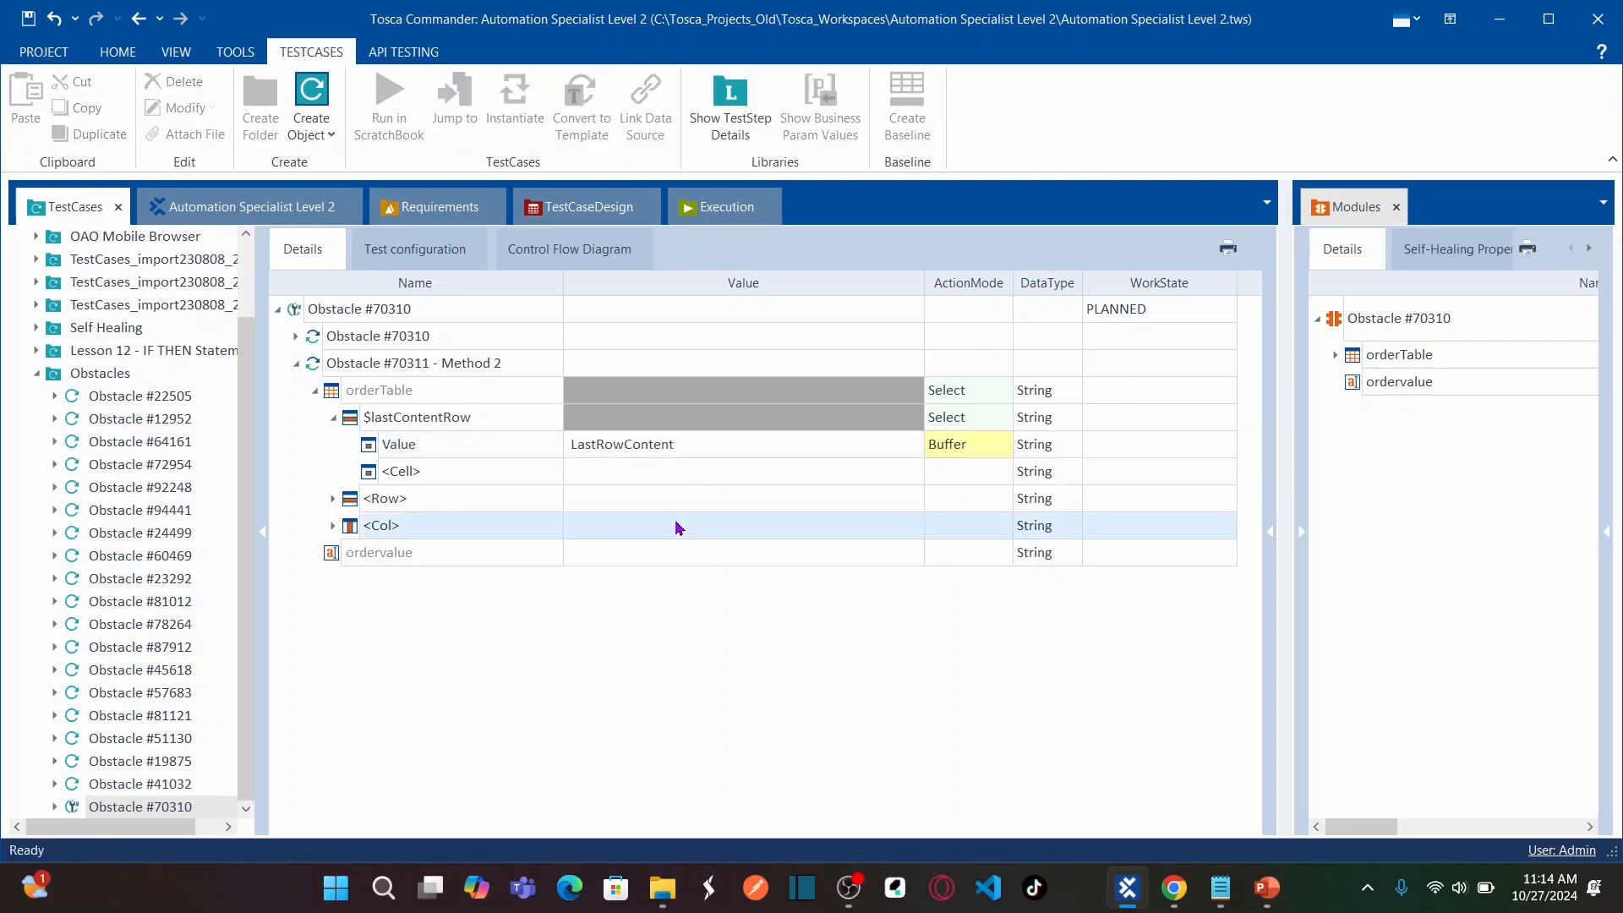
{"action": "left_click", "coordinate": [775, 441]}
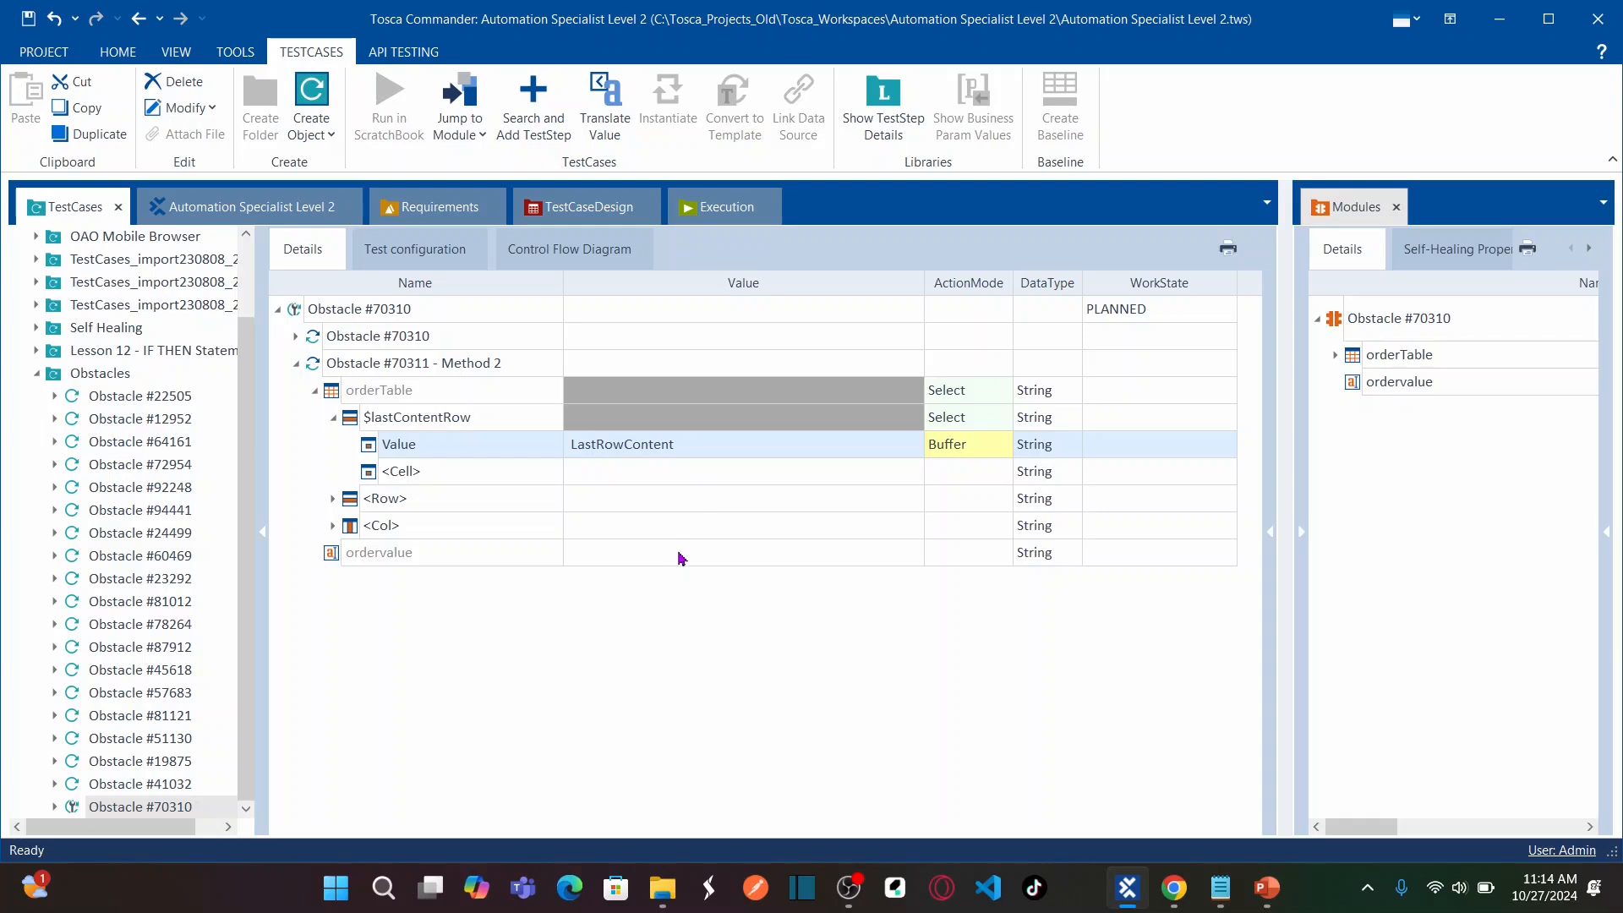
- Switch to Chrome, reload the Obstacle 70310 page, and return to Tosca Commander
{"action": "key", "text": "alt+Tab"}
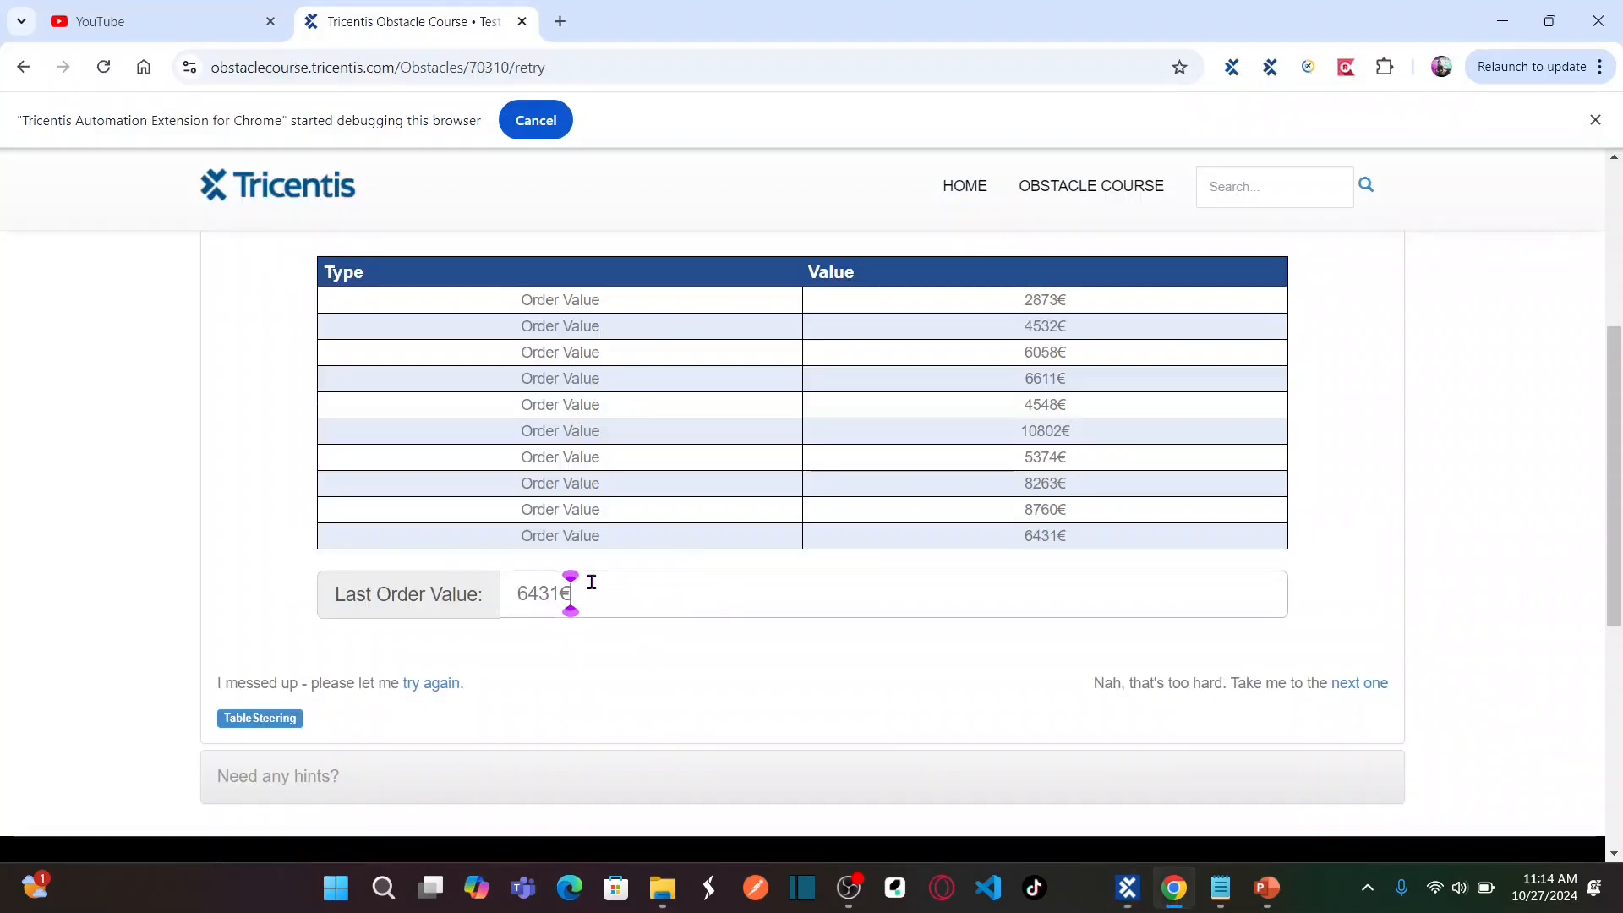
{"action": "key", "text": "alt+Tab"}
{"action": "key", "text": "alt+Tab"}
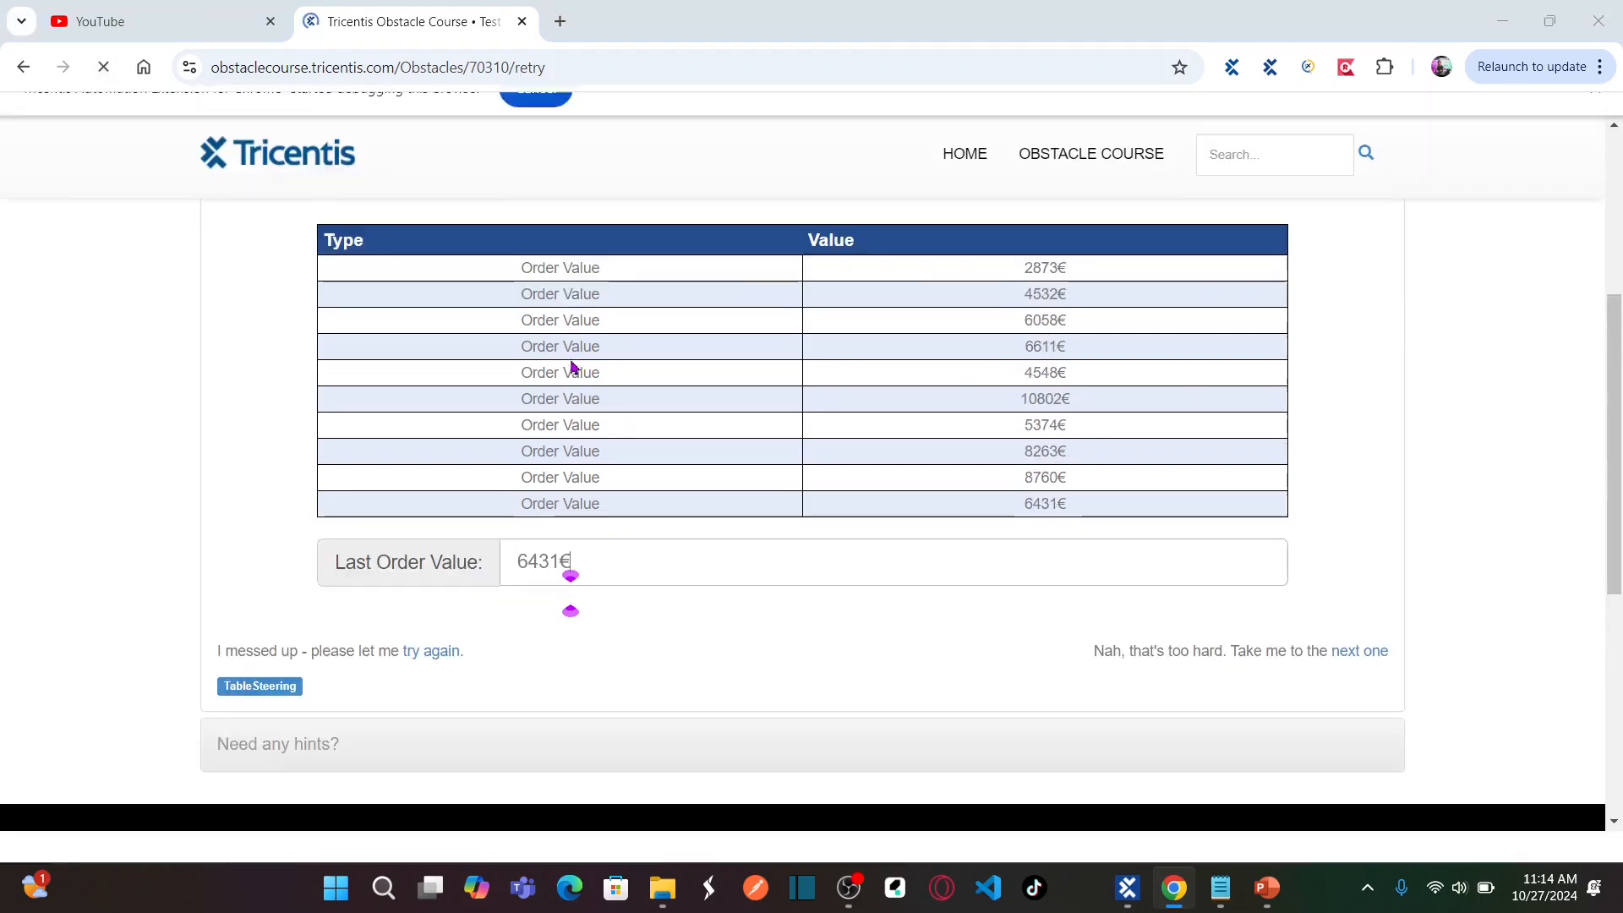
{"action": "key", "text": "alt+Tab"}
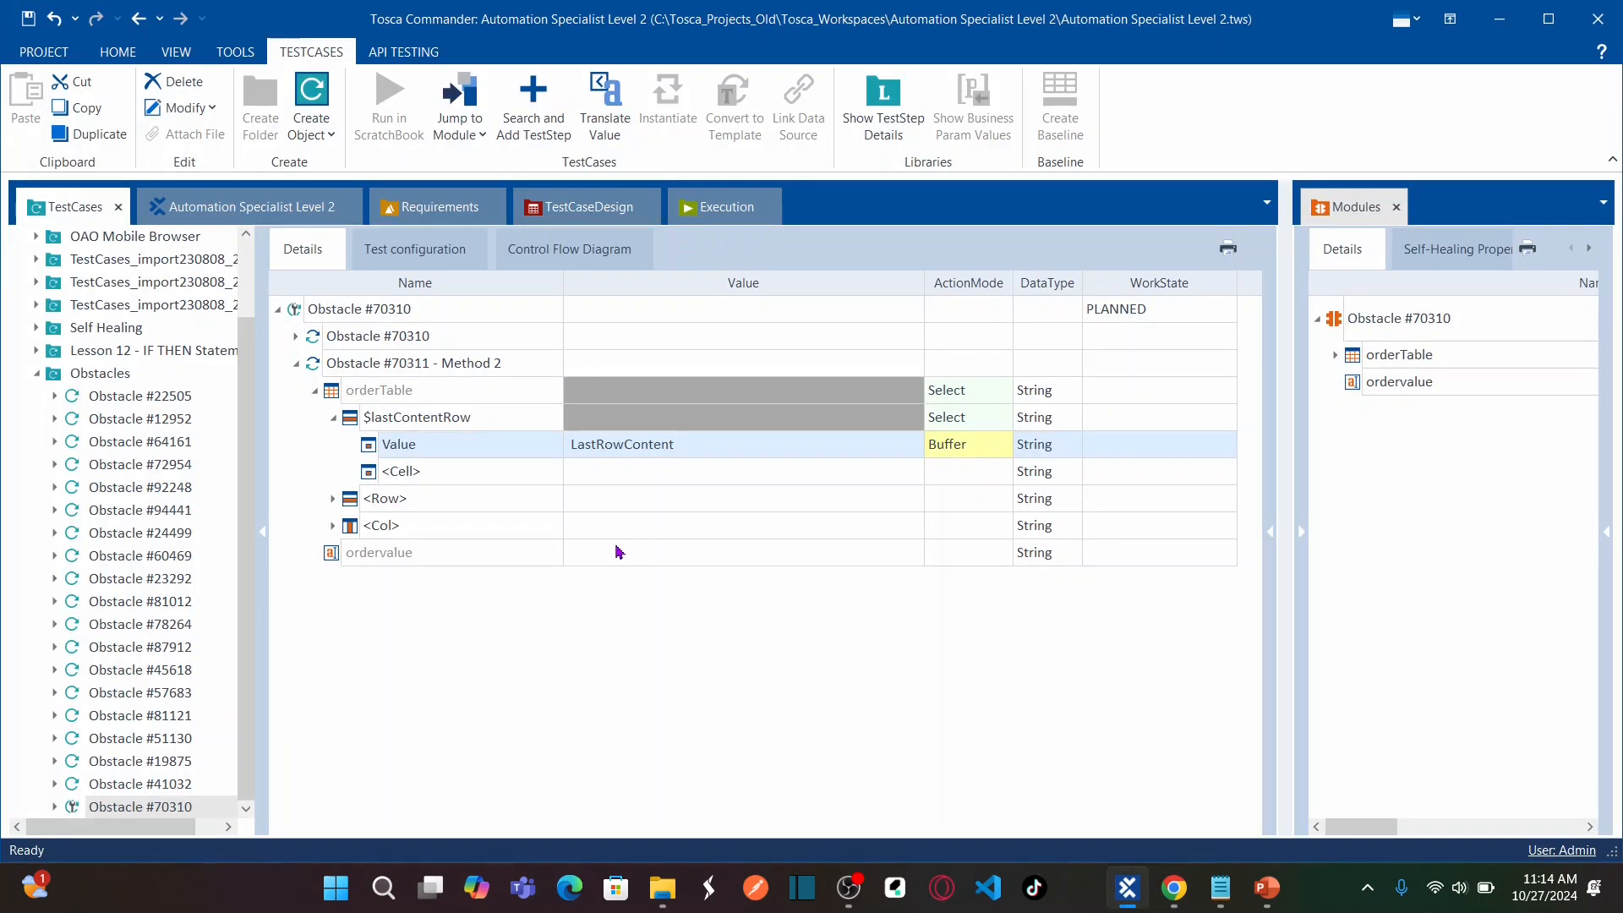
- Set the ordervalue field of the Method 2 test step to the buffer expression {B[LastRowContent]}
{"action": "left_click", "coordinate": [616, 554]}
{"action": "left_click", "coordinate": [617, 556]}
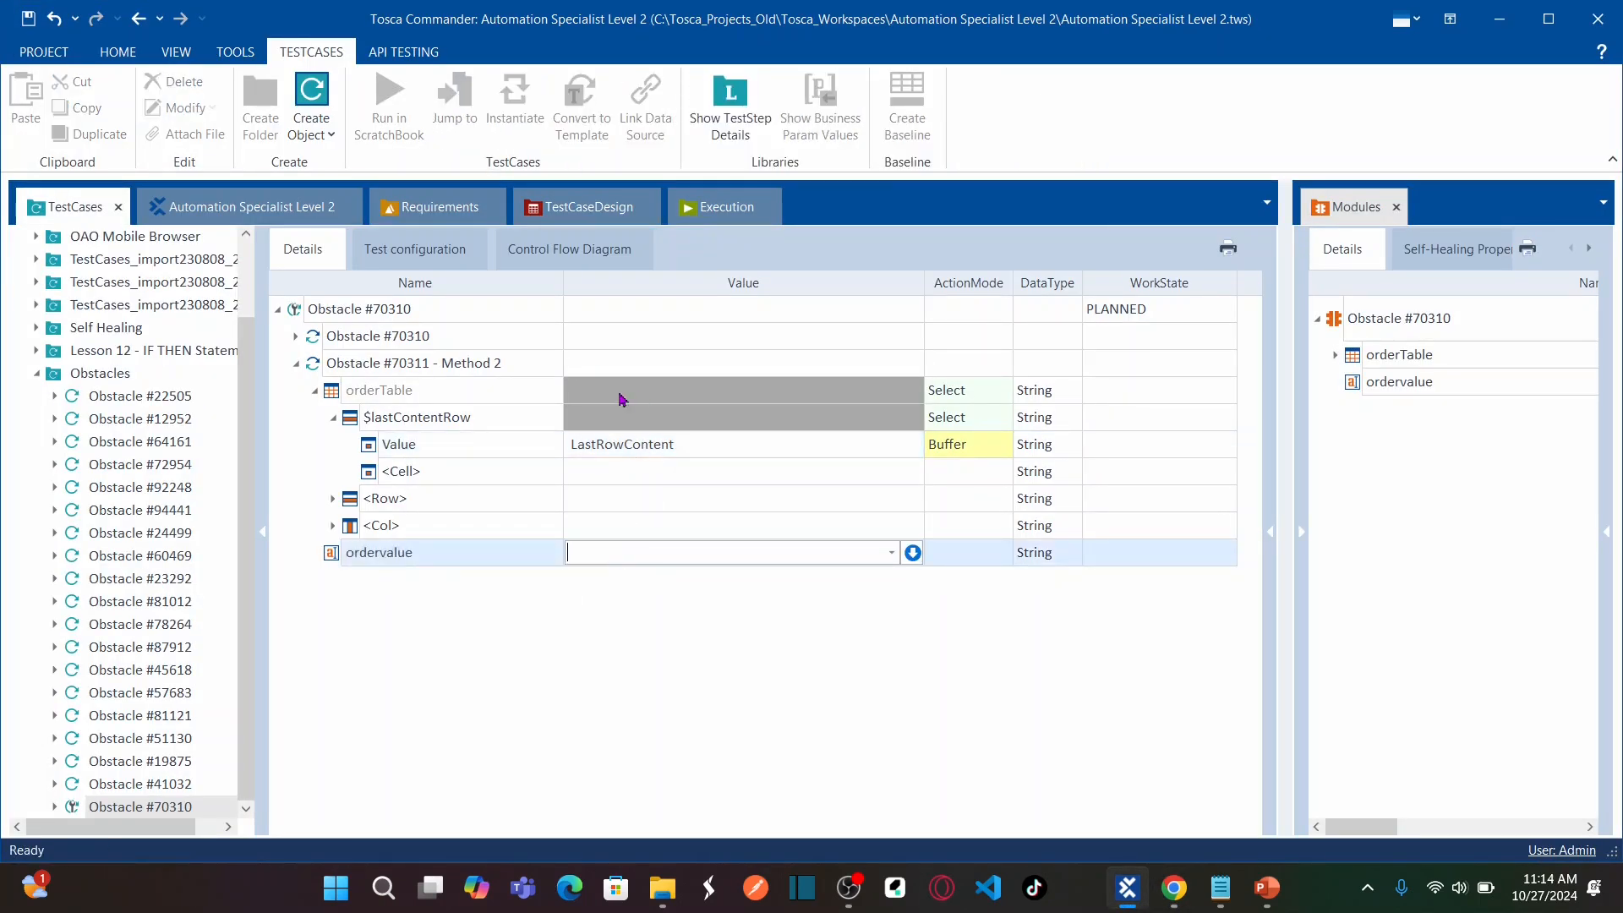
{"action": "type", "text": "{Click}"}
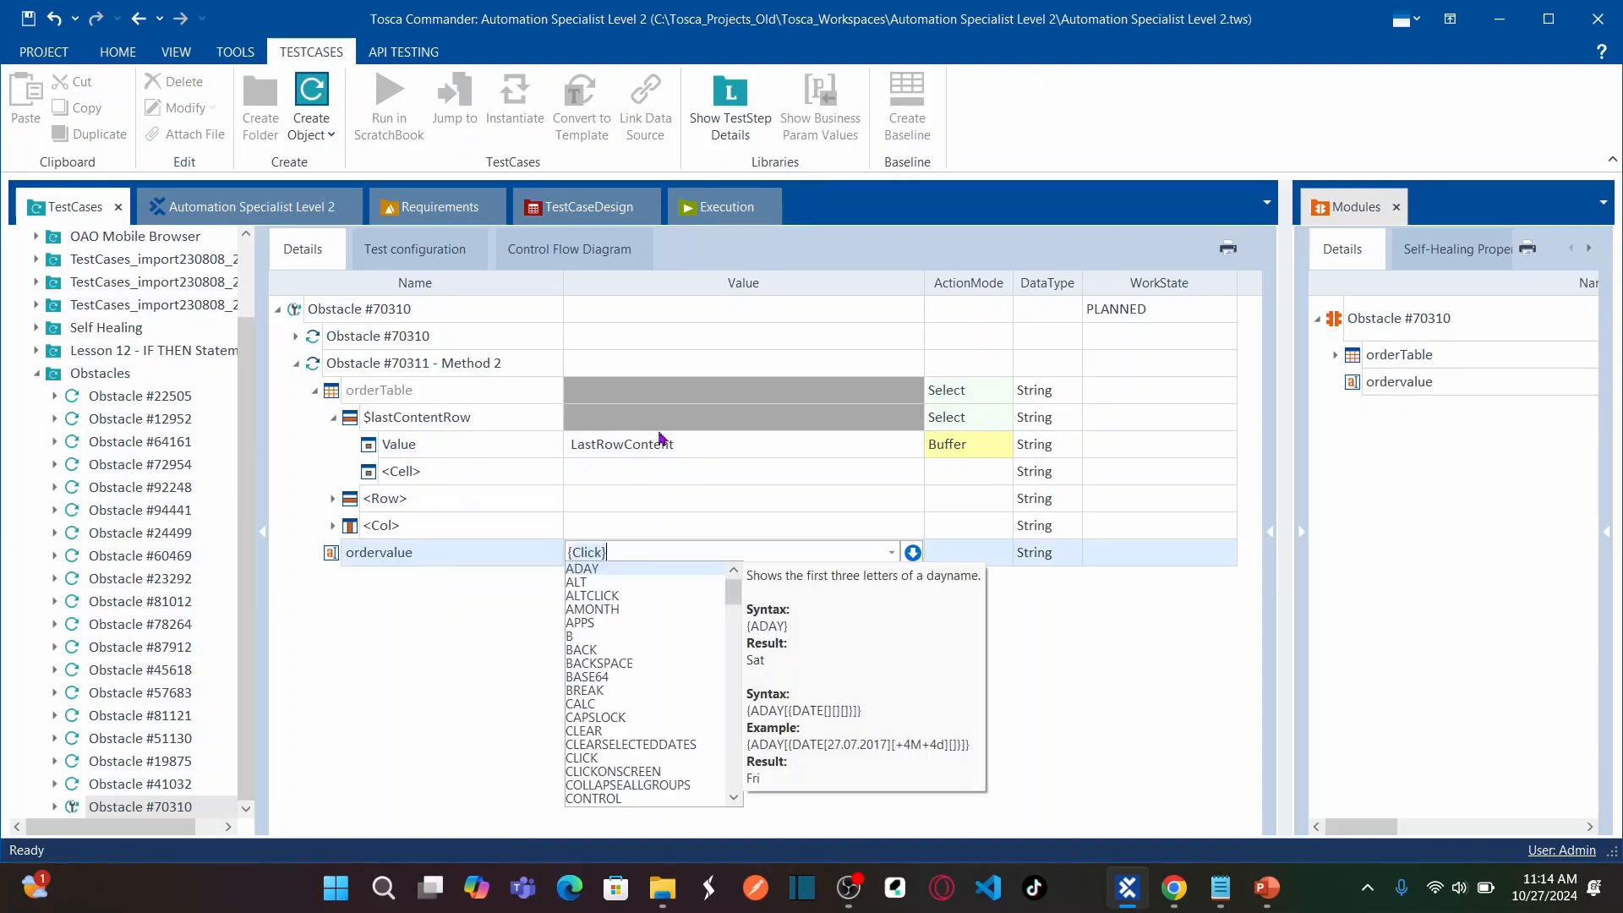
{"action": "type", "text": "B[Lasrt"}
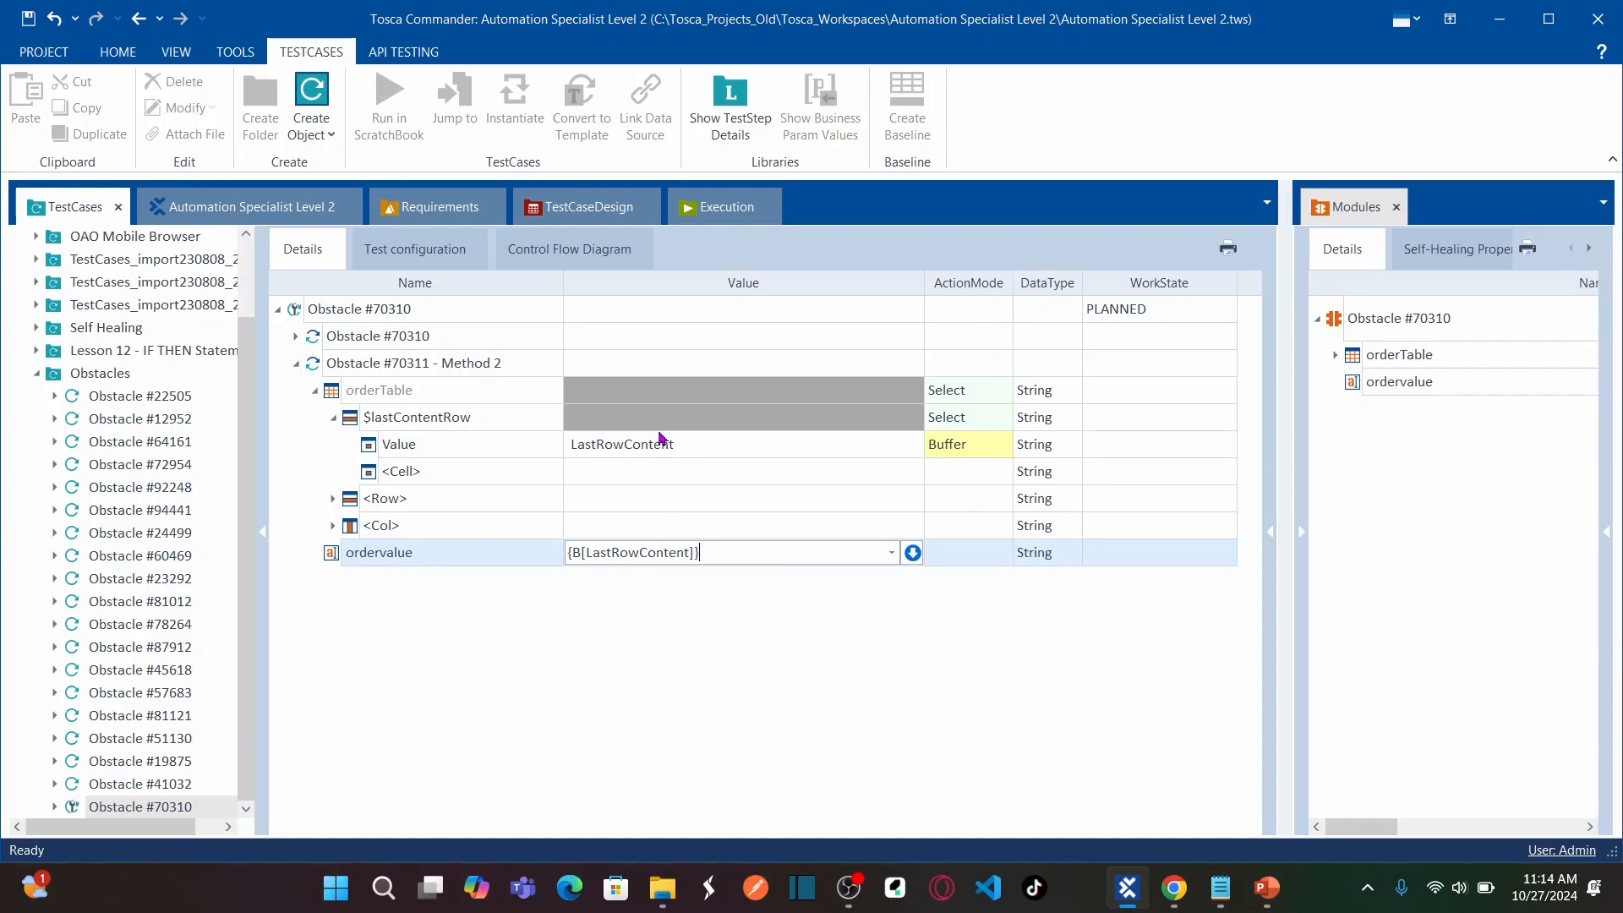
{"action": "left_click", "coordinate": [680, 629]}
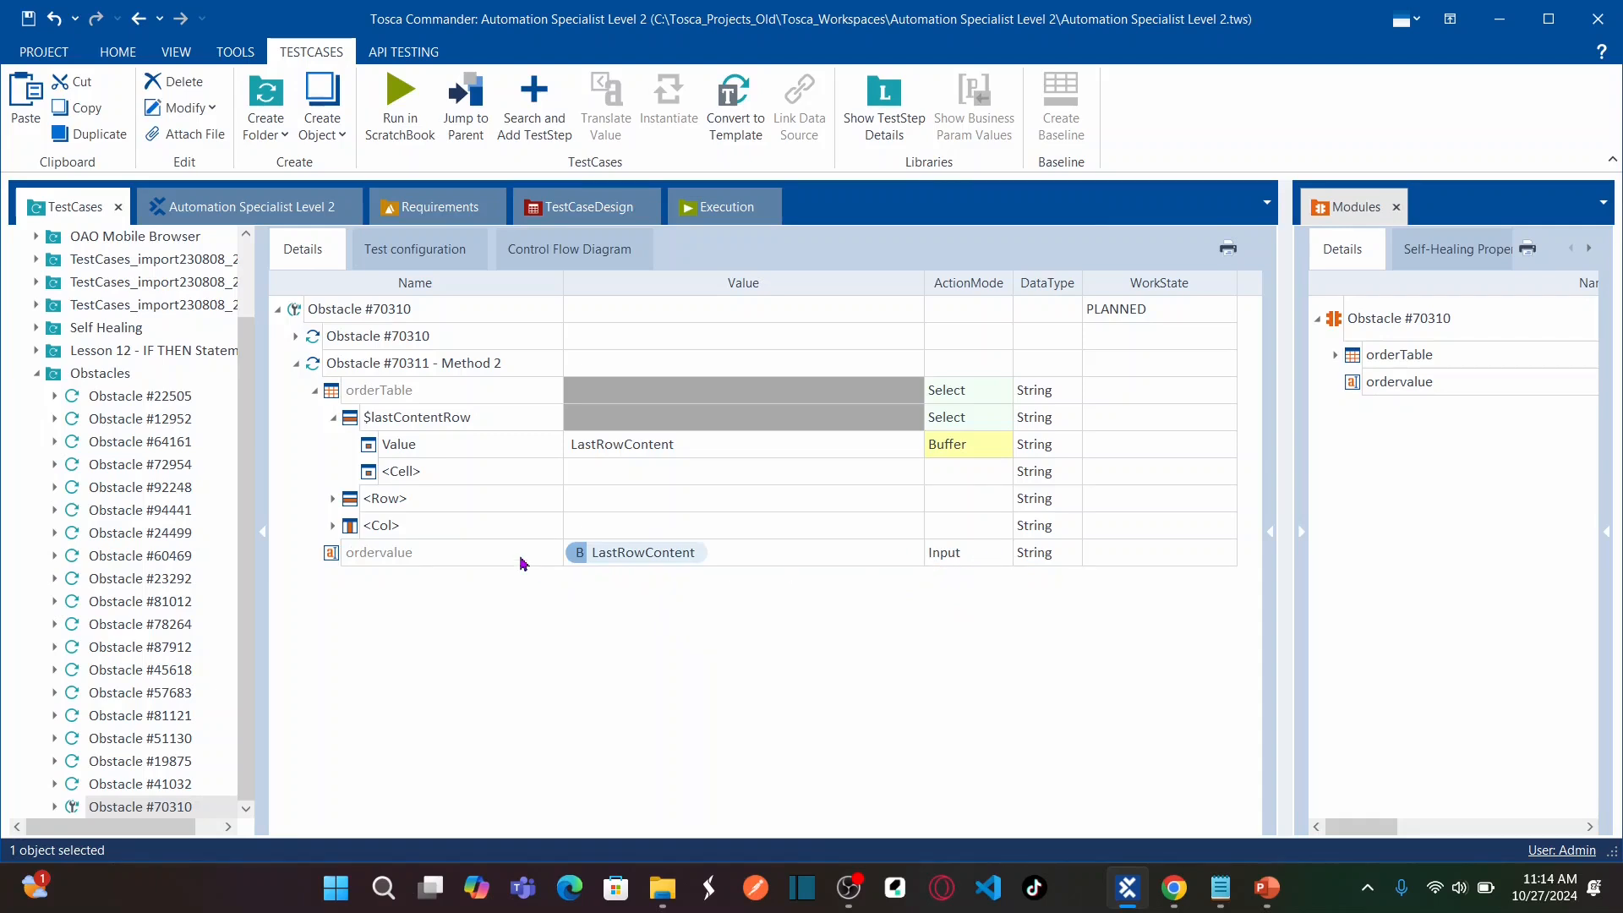
- Compare the $last row selection and its available row options in the first test step with $lastContentRow in Method 2
{"action": "left_click", "coordinate": [296, 338]}
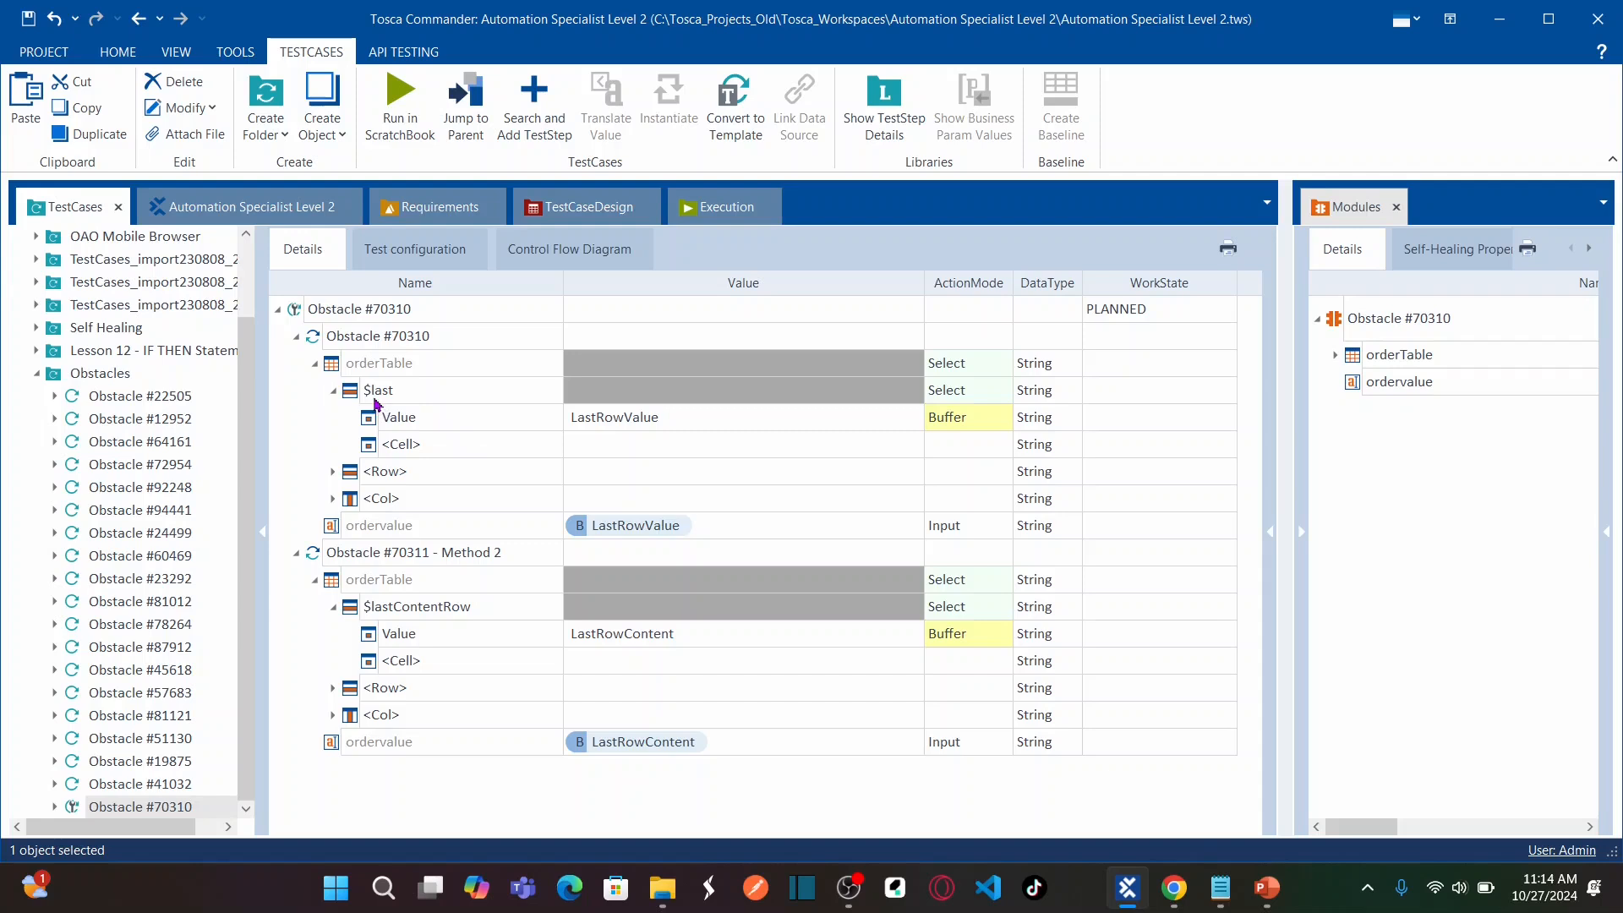
{"action": "left_click", "coordinate": [473, 393]}
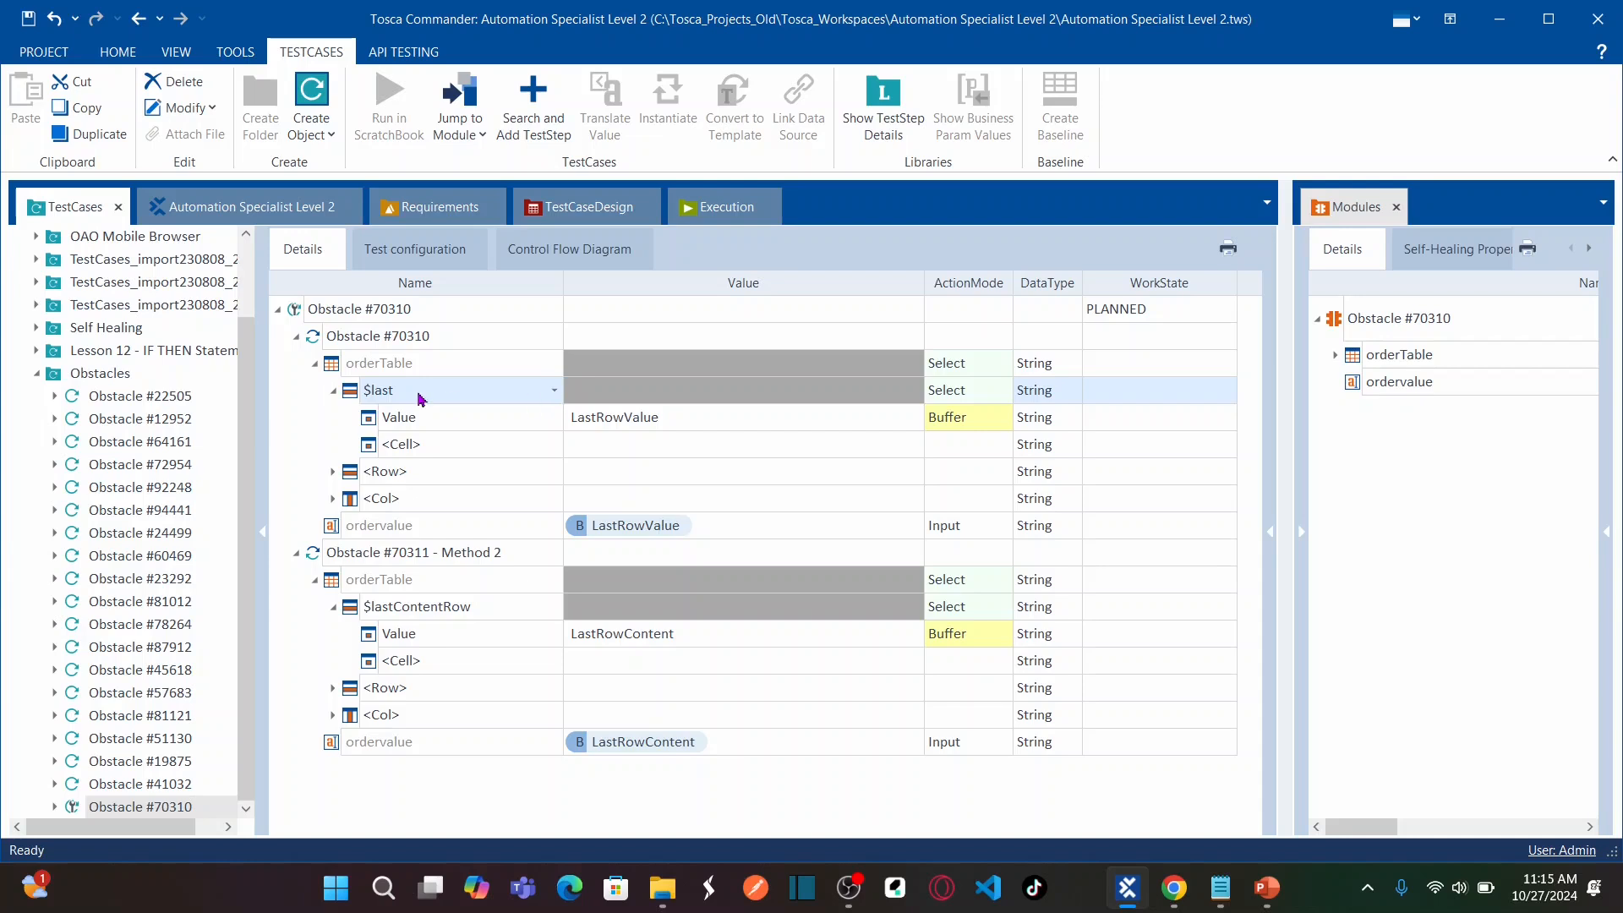
{"action": "left_click", "coordinate": [556, 391]}
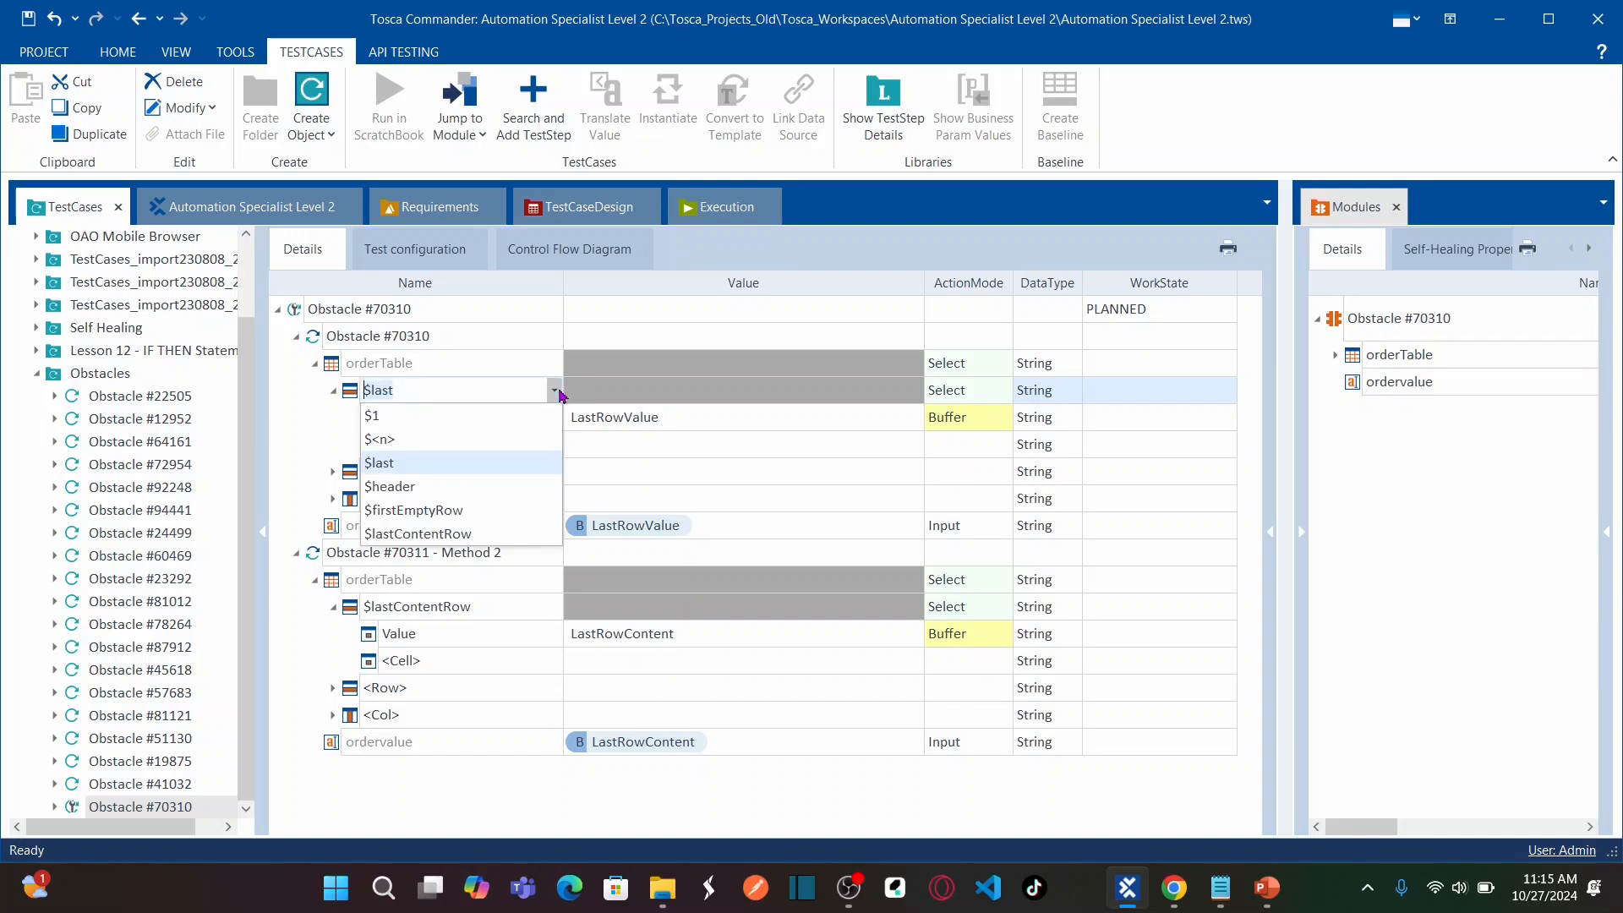
{"action": "left_click", "coordinate": [555, 392]}
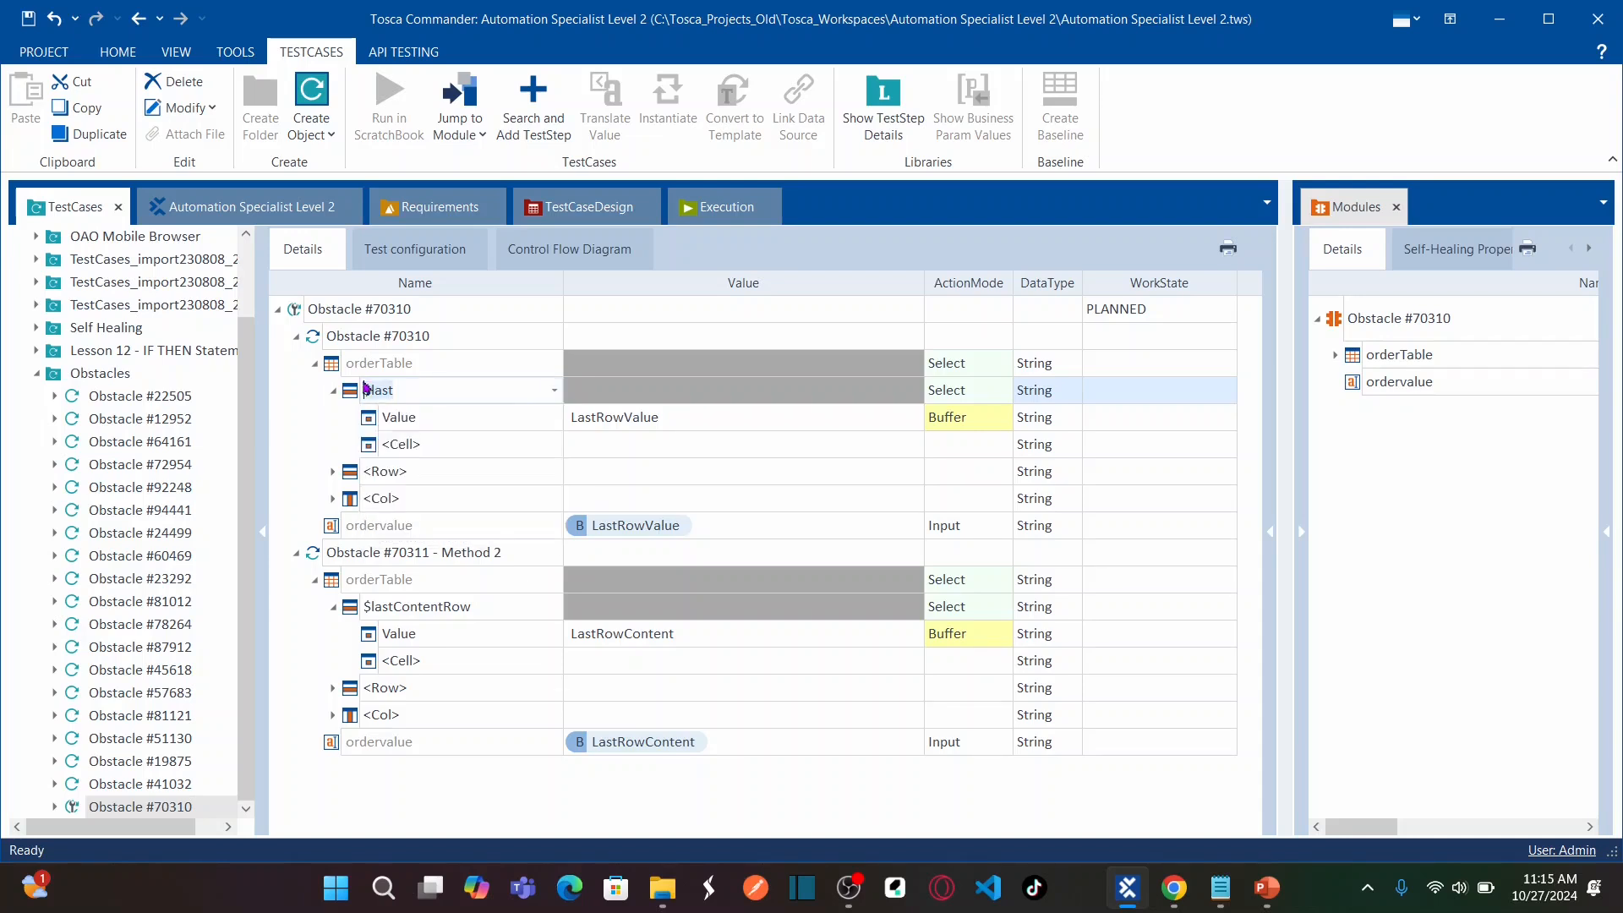
{"action": "left_click", "coordinate": [315, 362]}
{"action": "left_click", "coordinate": [296, 341]}
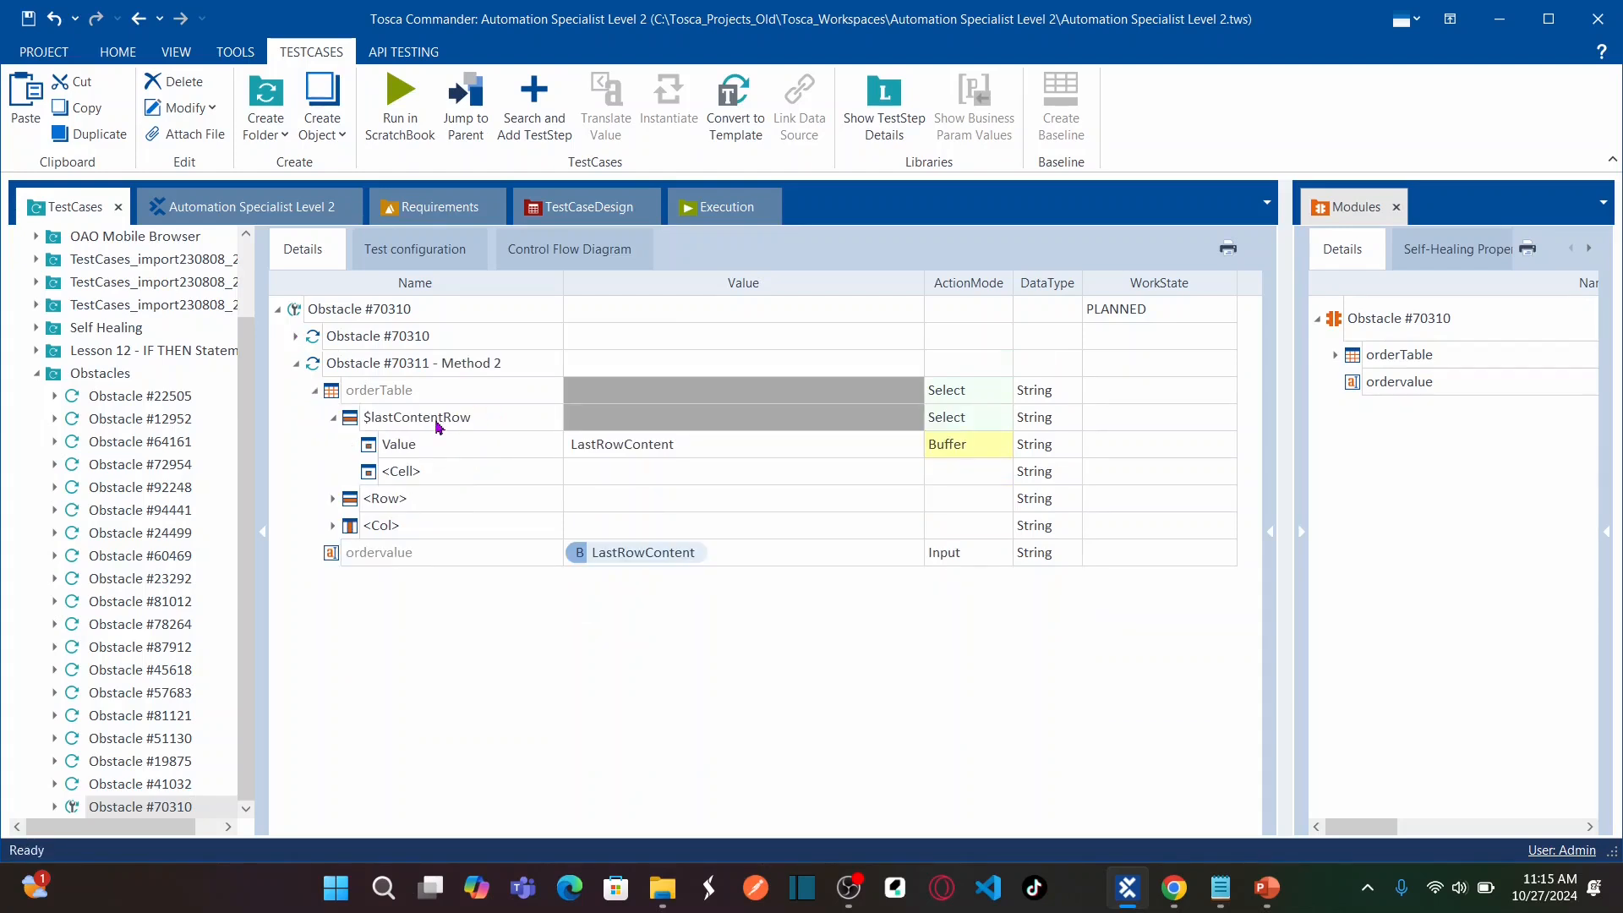
{"action": "left_click", "coordinate": [531, 424]}
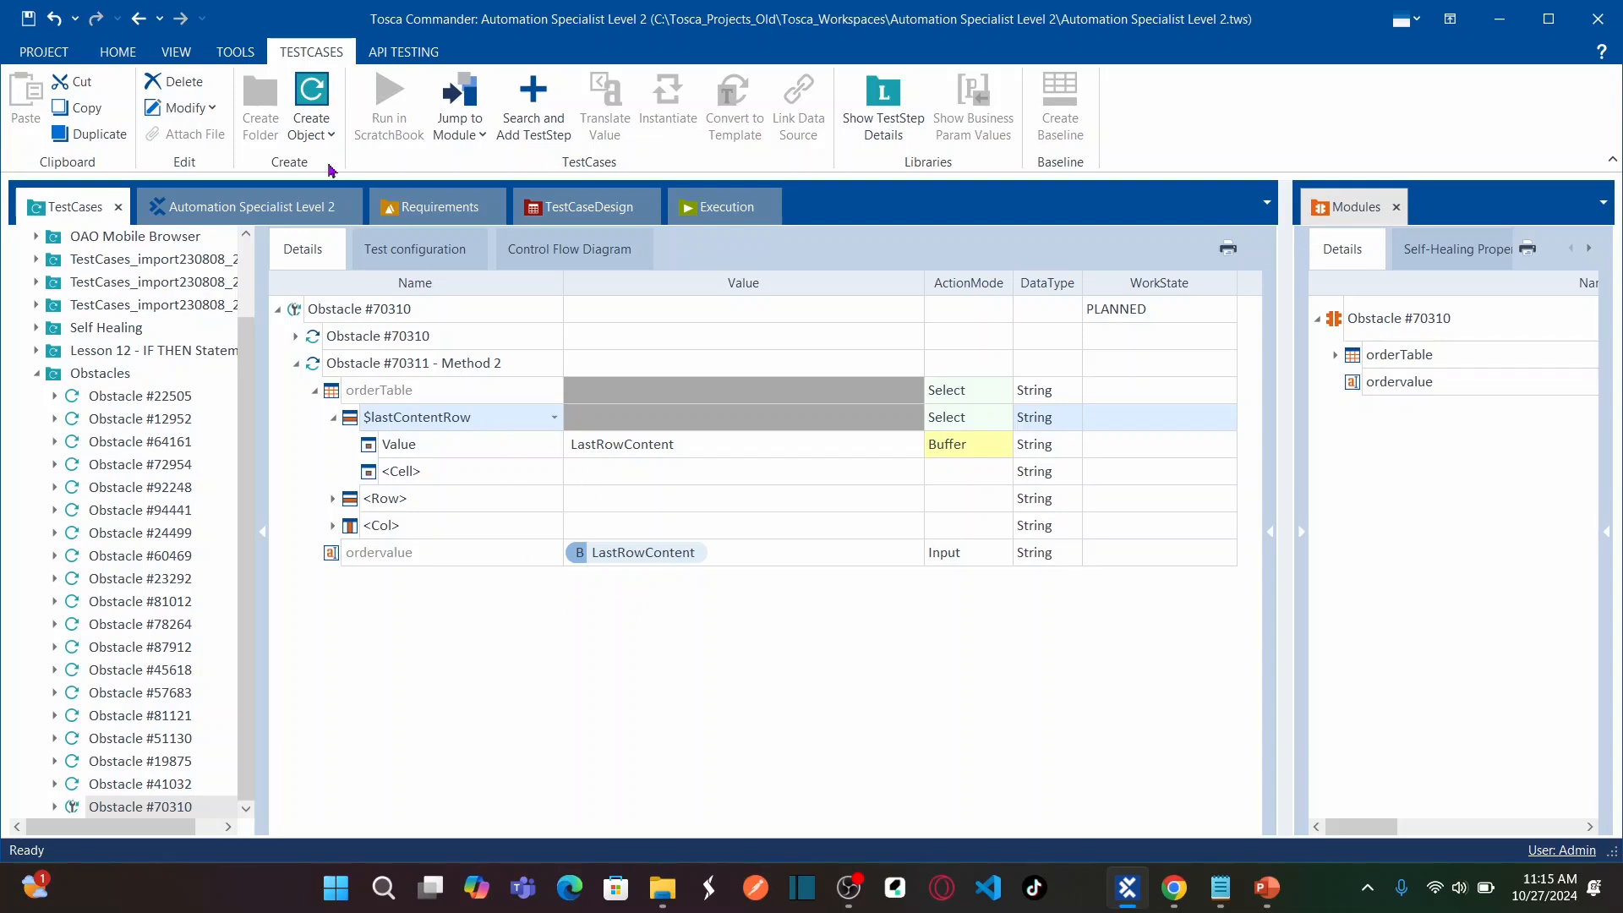
- Set the WorkState of the Obstacle #70310 test case to COMPLETED and save the workspace
{"action": "left_click", "coordinate": [1217, 312]}
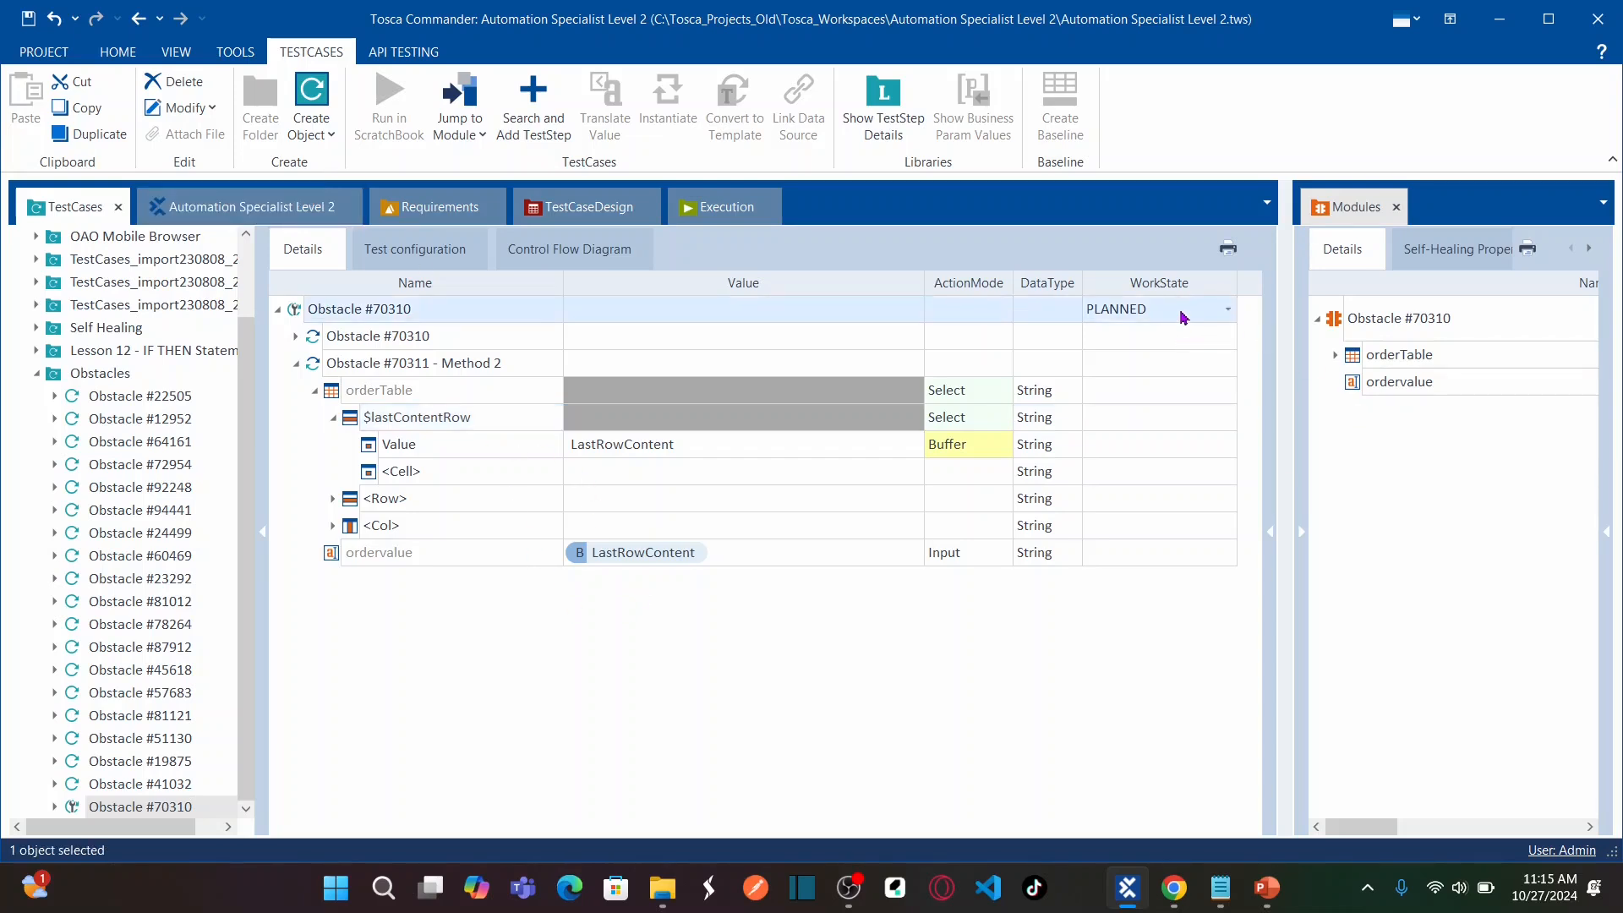
{"action": "left_click", "coordinate": [1227, 310]}
{"action": "left_click", "coordinate": [1129, 381]}
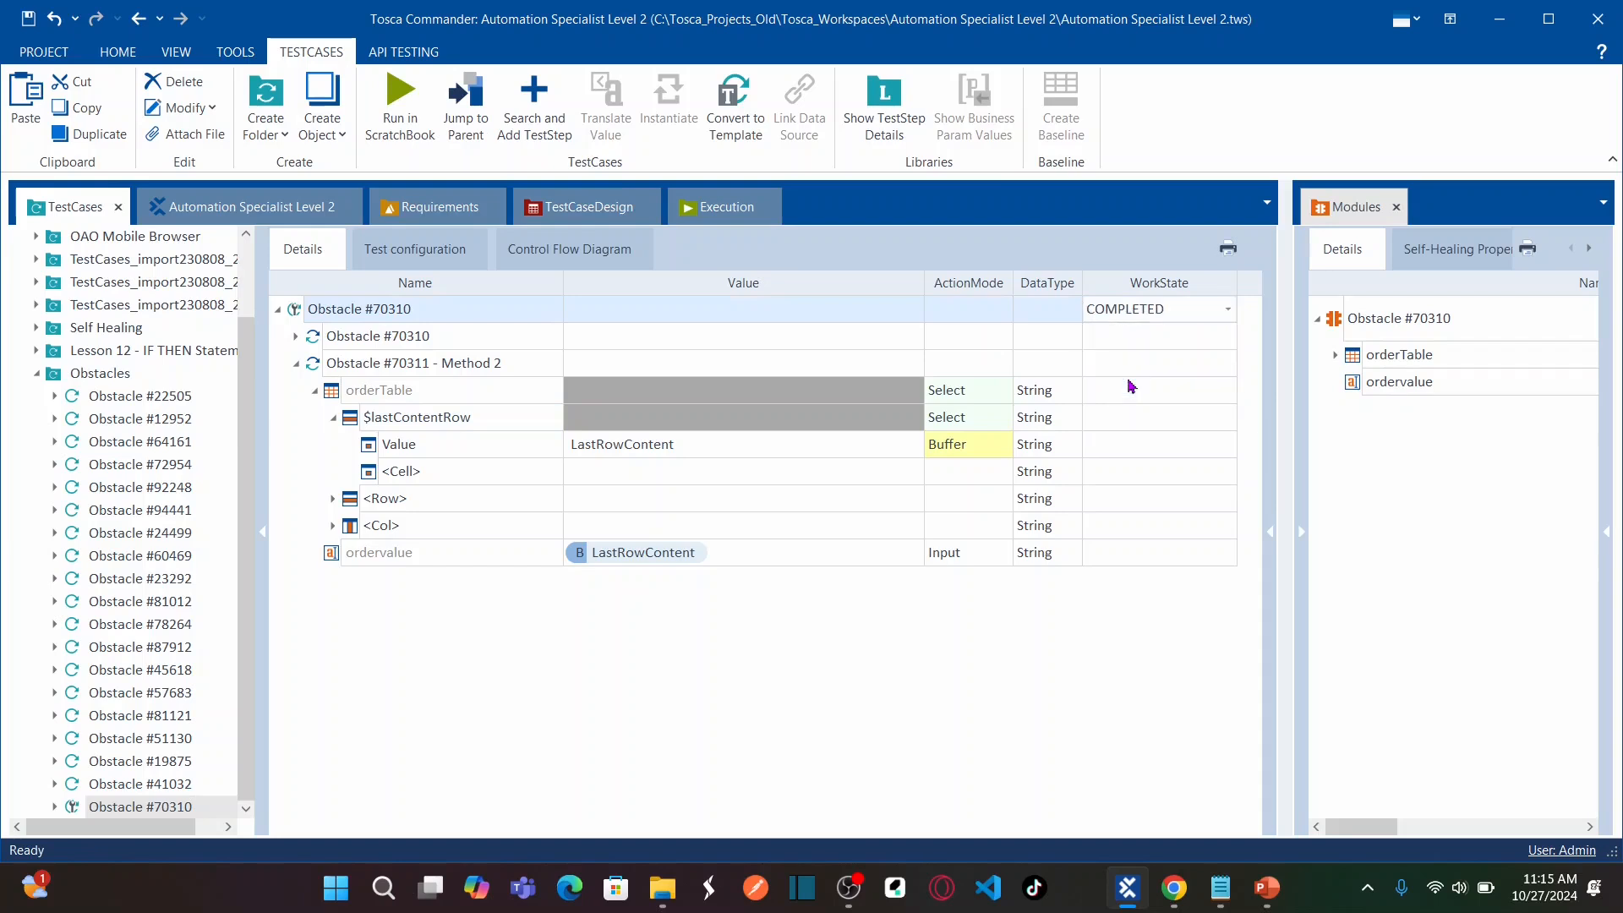
{"action": "left_click", "coordinate": [29, 18]}
- Run the Obstacle #70311 - Method 2 test step in ScratchBook
{"action": "left_click", "coordinate": [334, 364]}
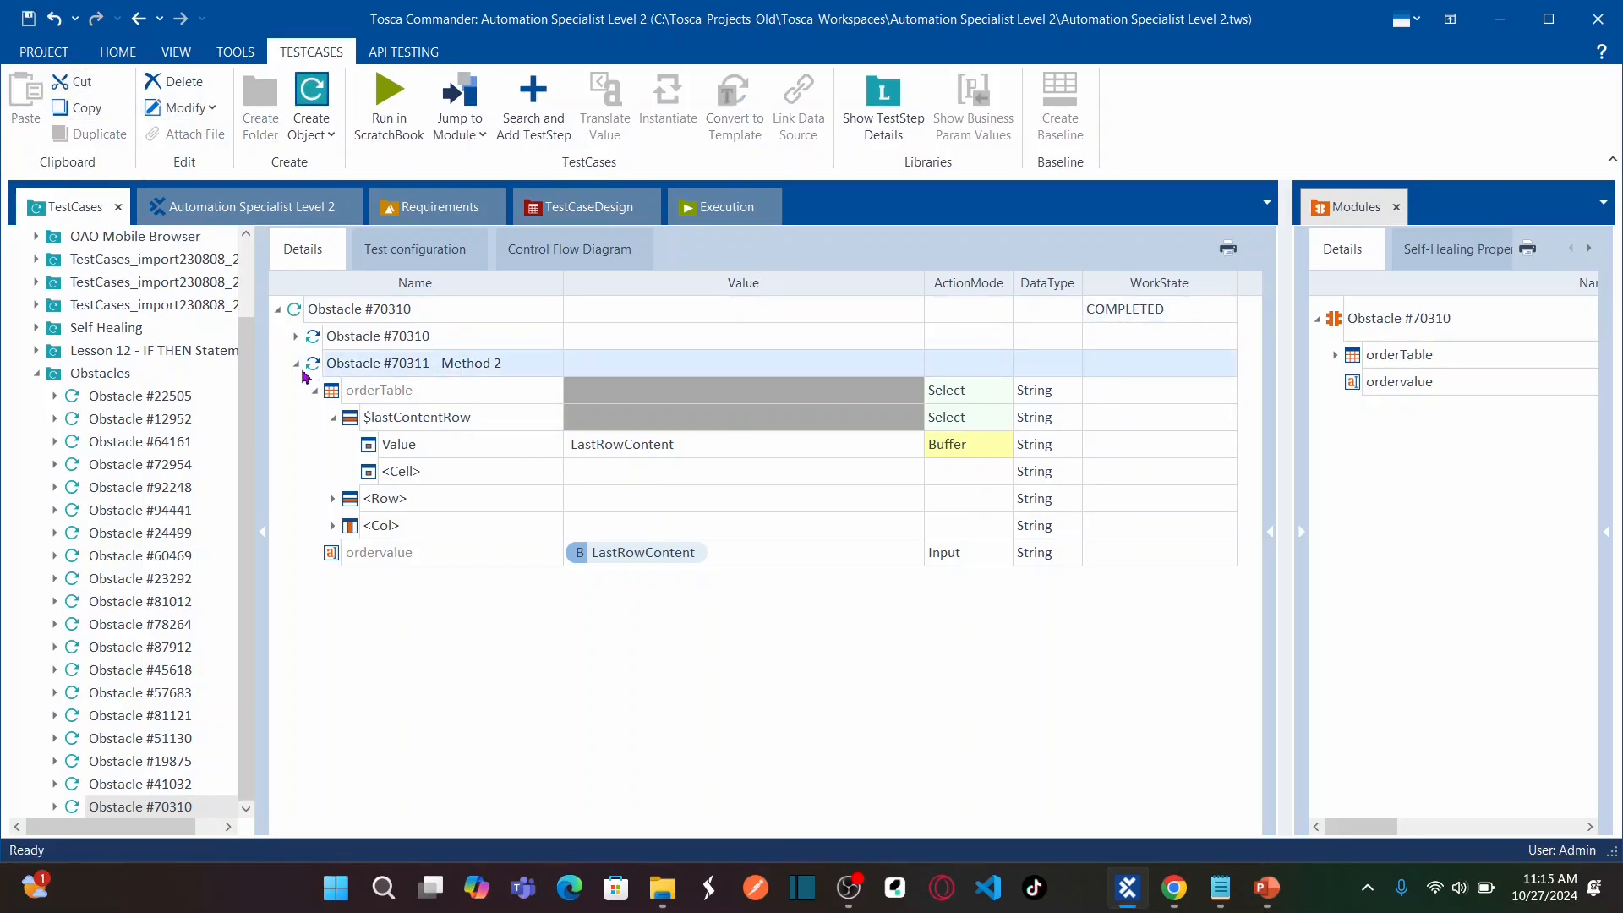
{"action": "right_click", "coordinate": [408, 366]}
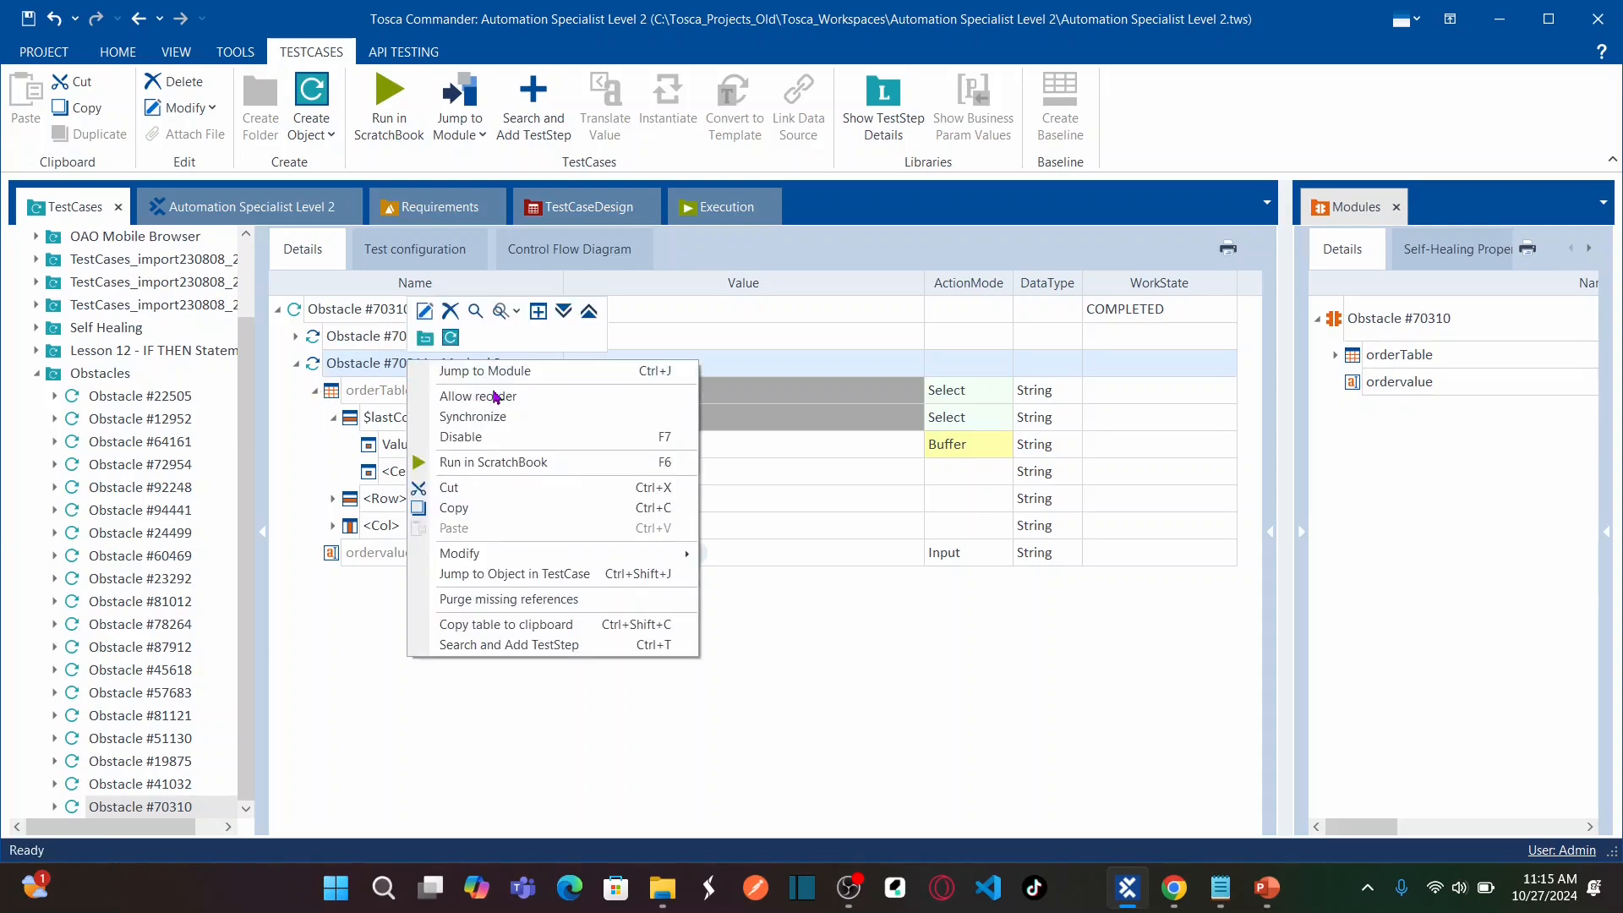
{"action": "left_click", "coordinate": [513, 465]}
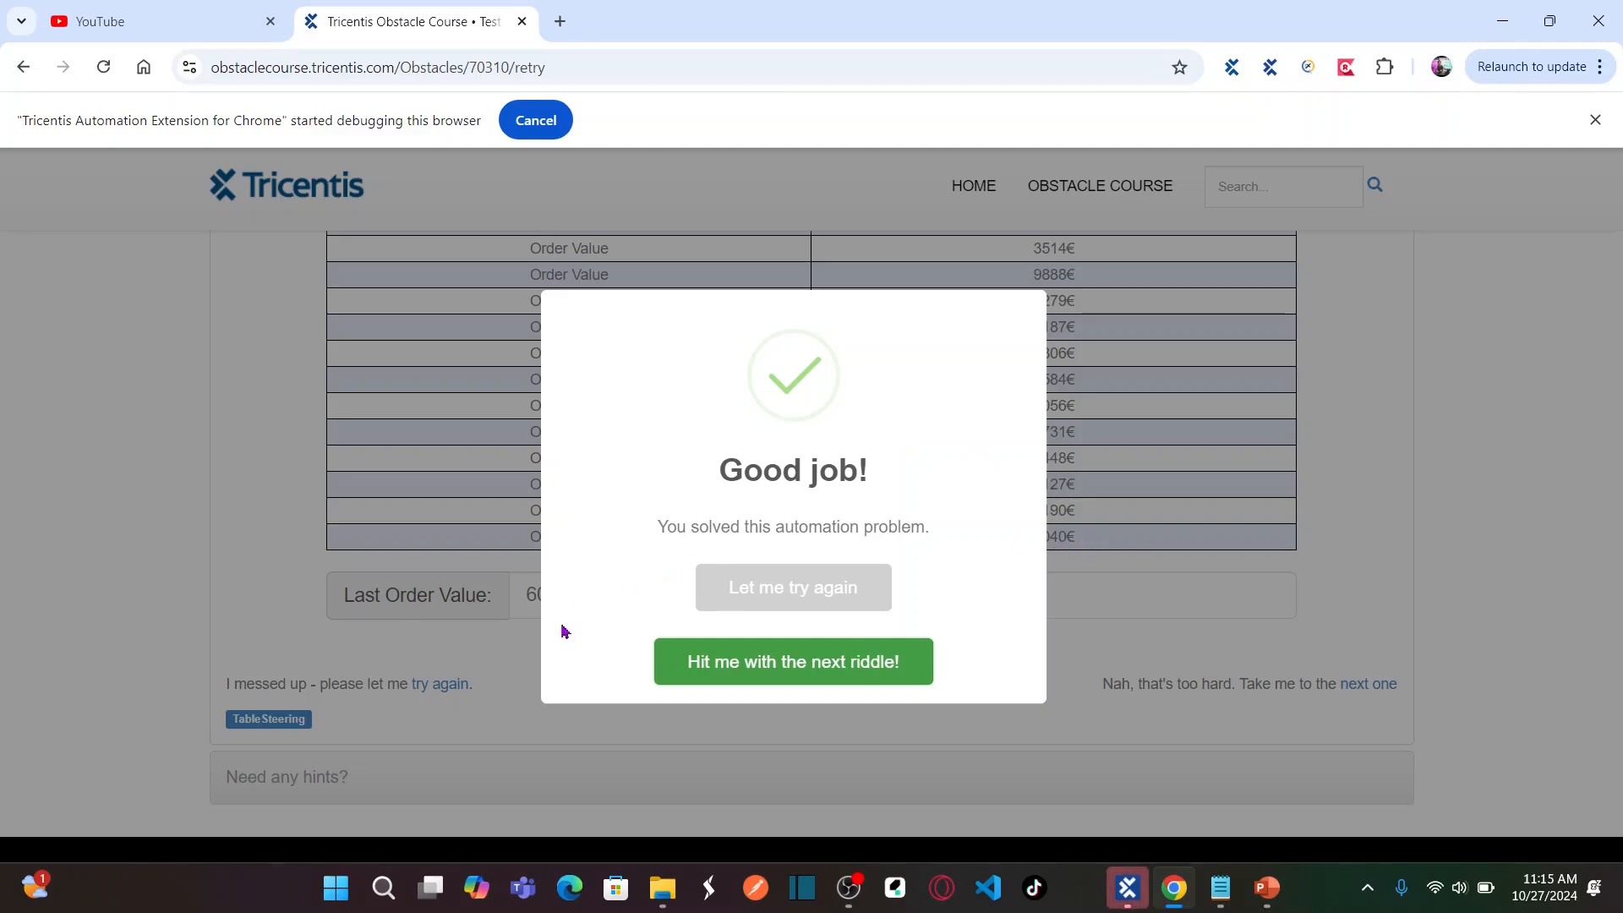
- Check the ScratchBook log info for the buffered Value cell against the last order value on the web page, then close ScratchBook
{"action": "key", "text": "alt+Tab"}
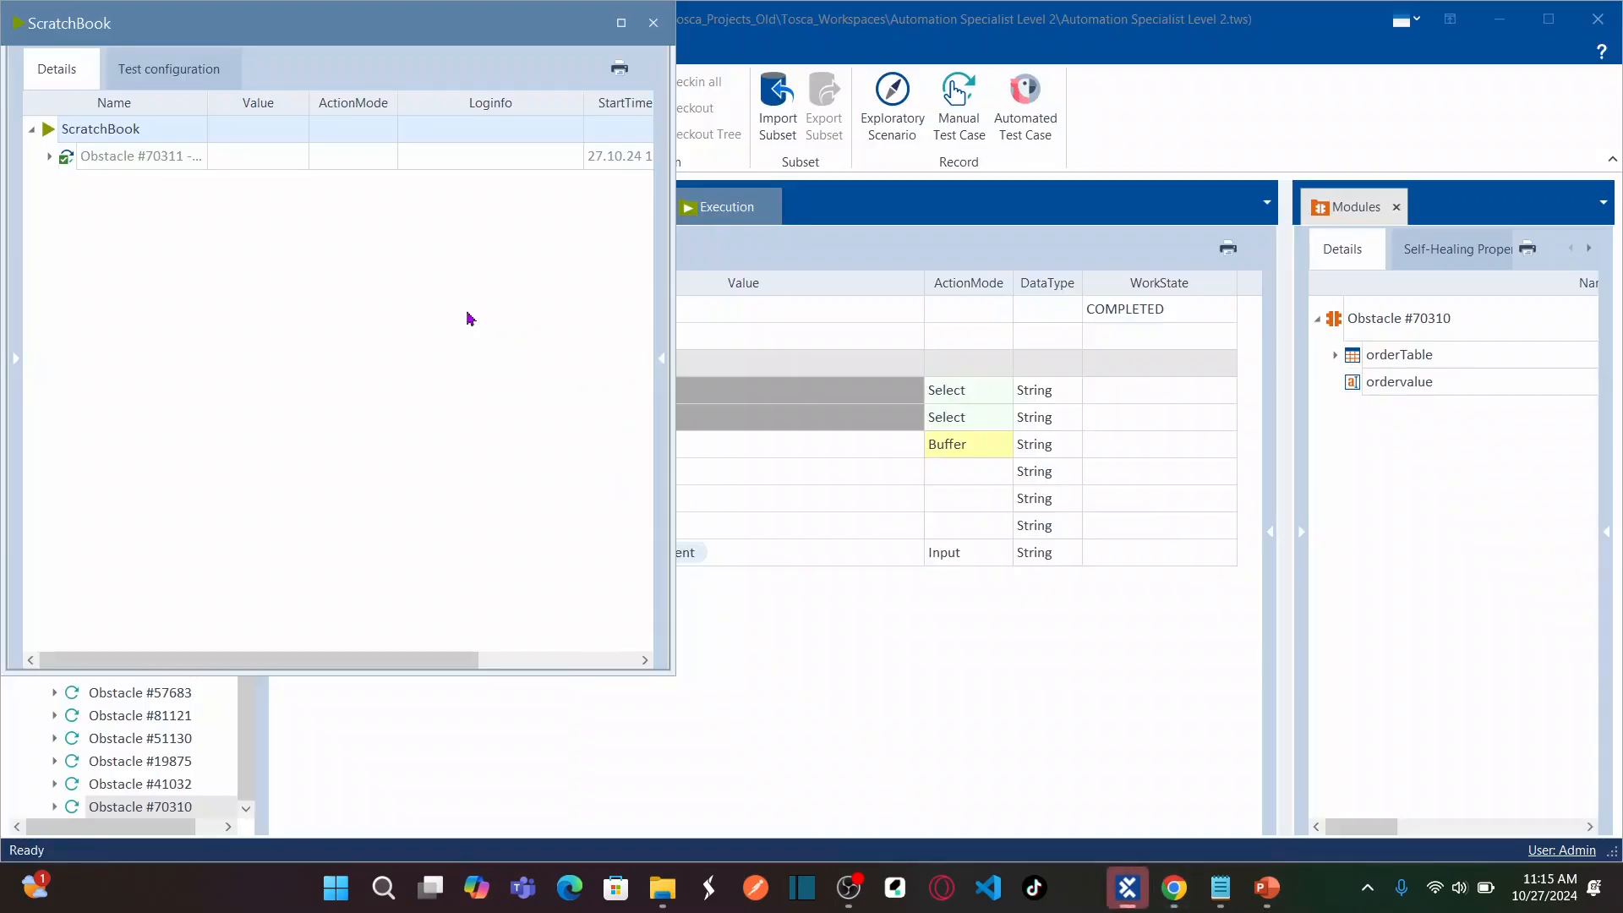
{"action": "left_click", "coordinate": [49, 157]}
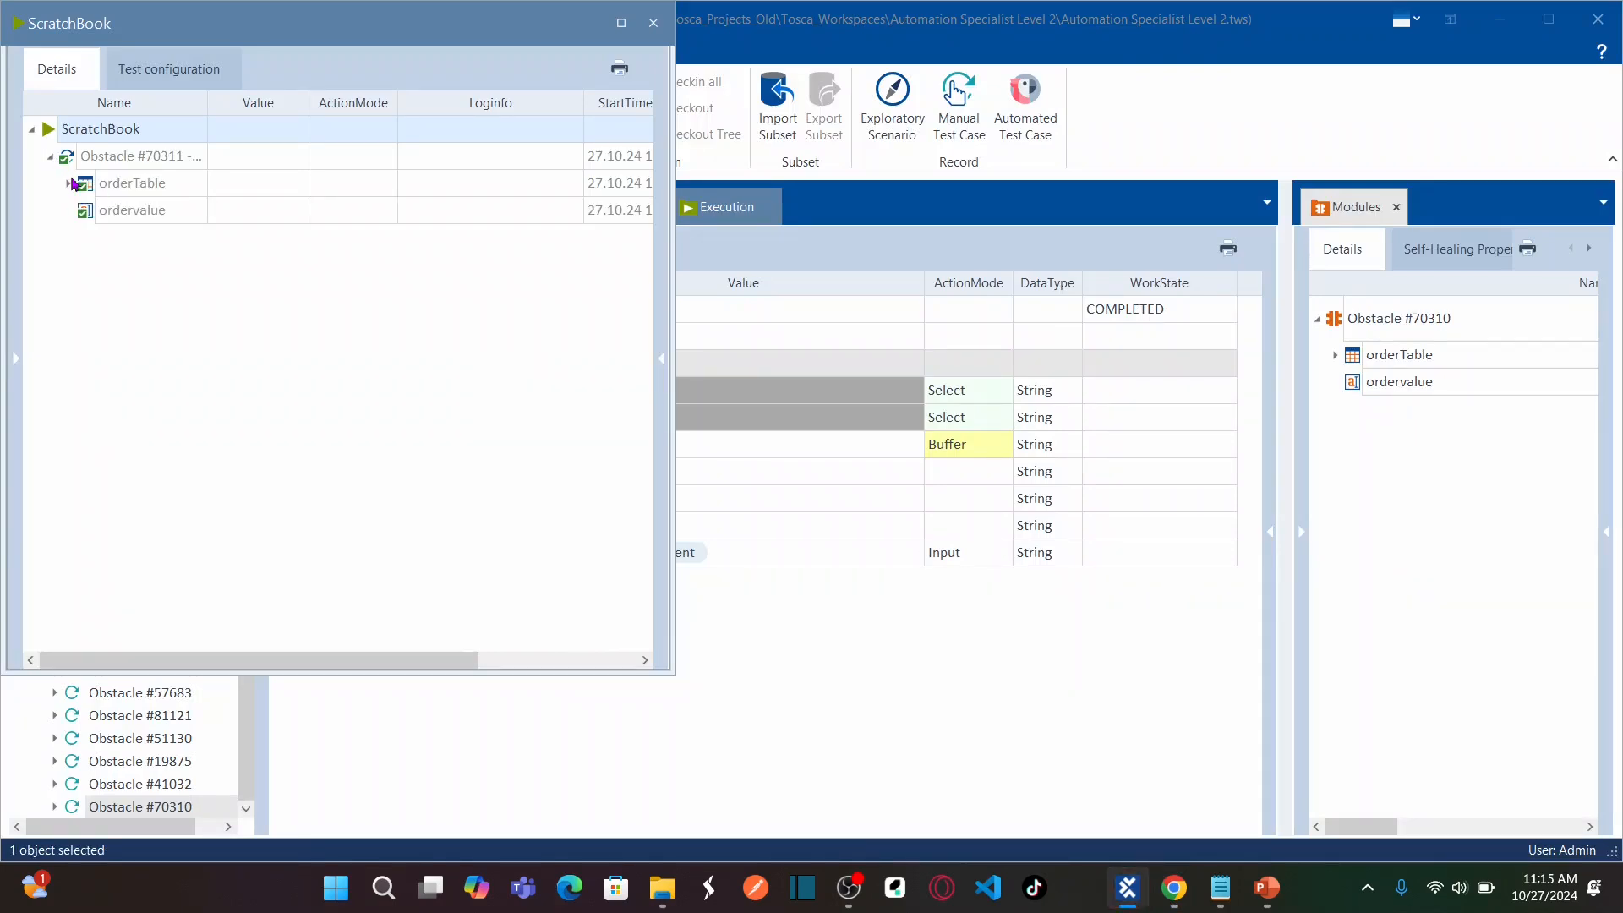
{"action": "left_click", "coordinate": [70, 184]}
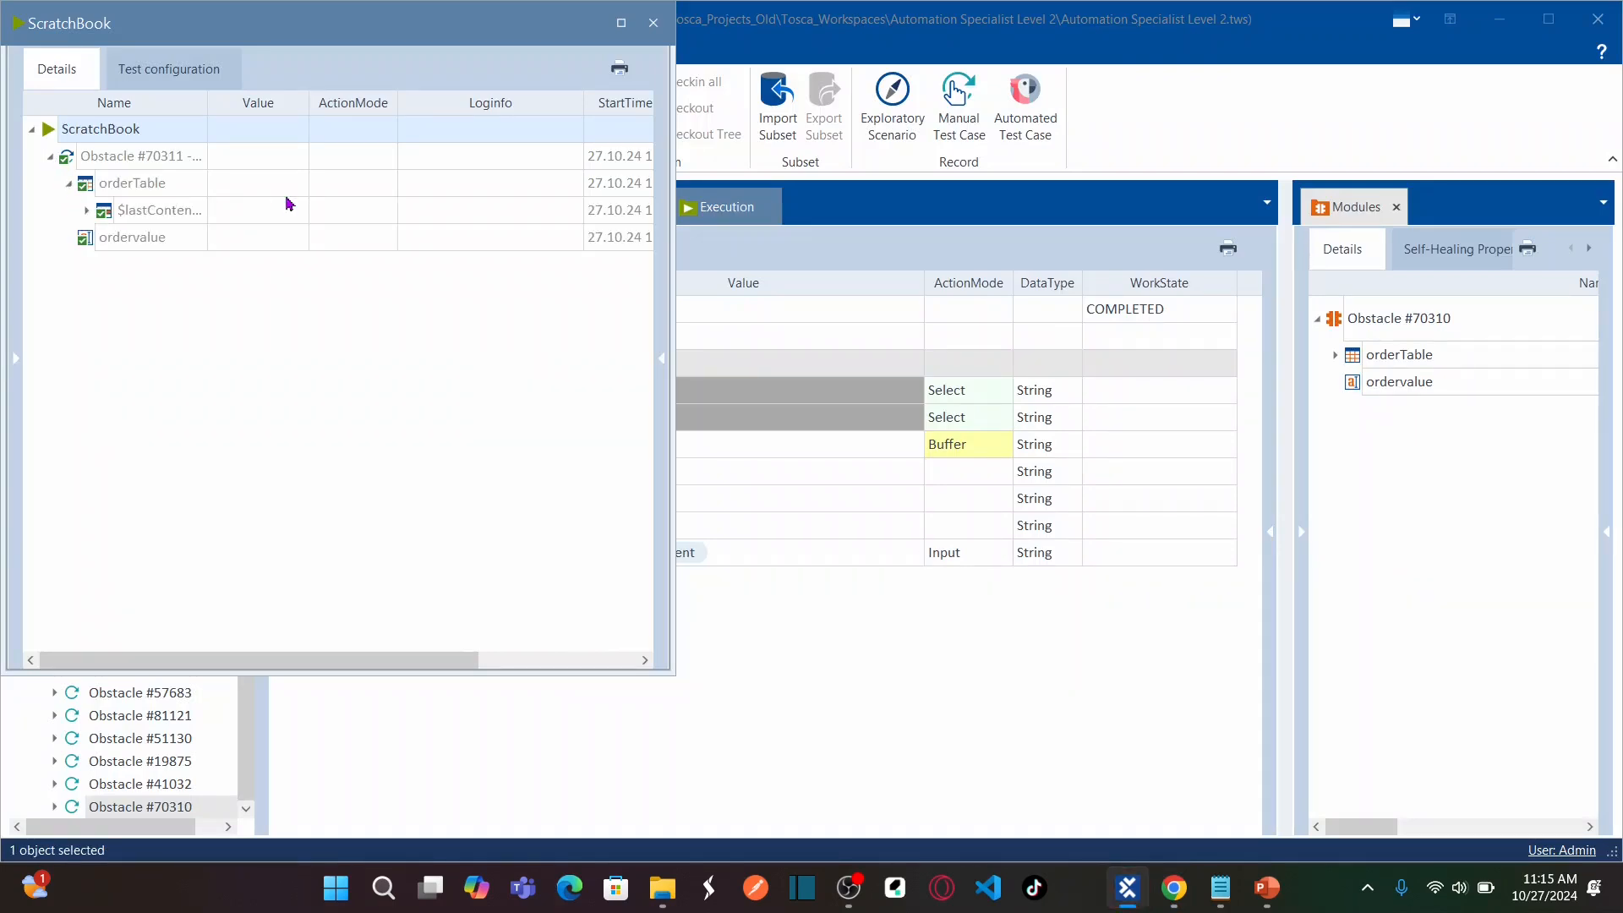
{"action": "left_click", "coordinate": [88, 211]}
{"action": "left_click", "coordinate": [559, 241]}
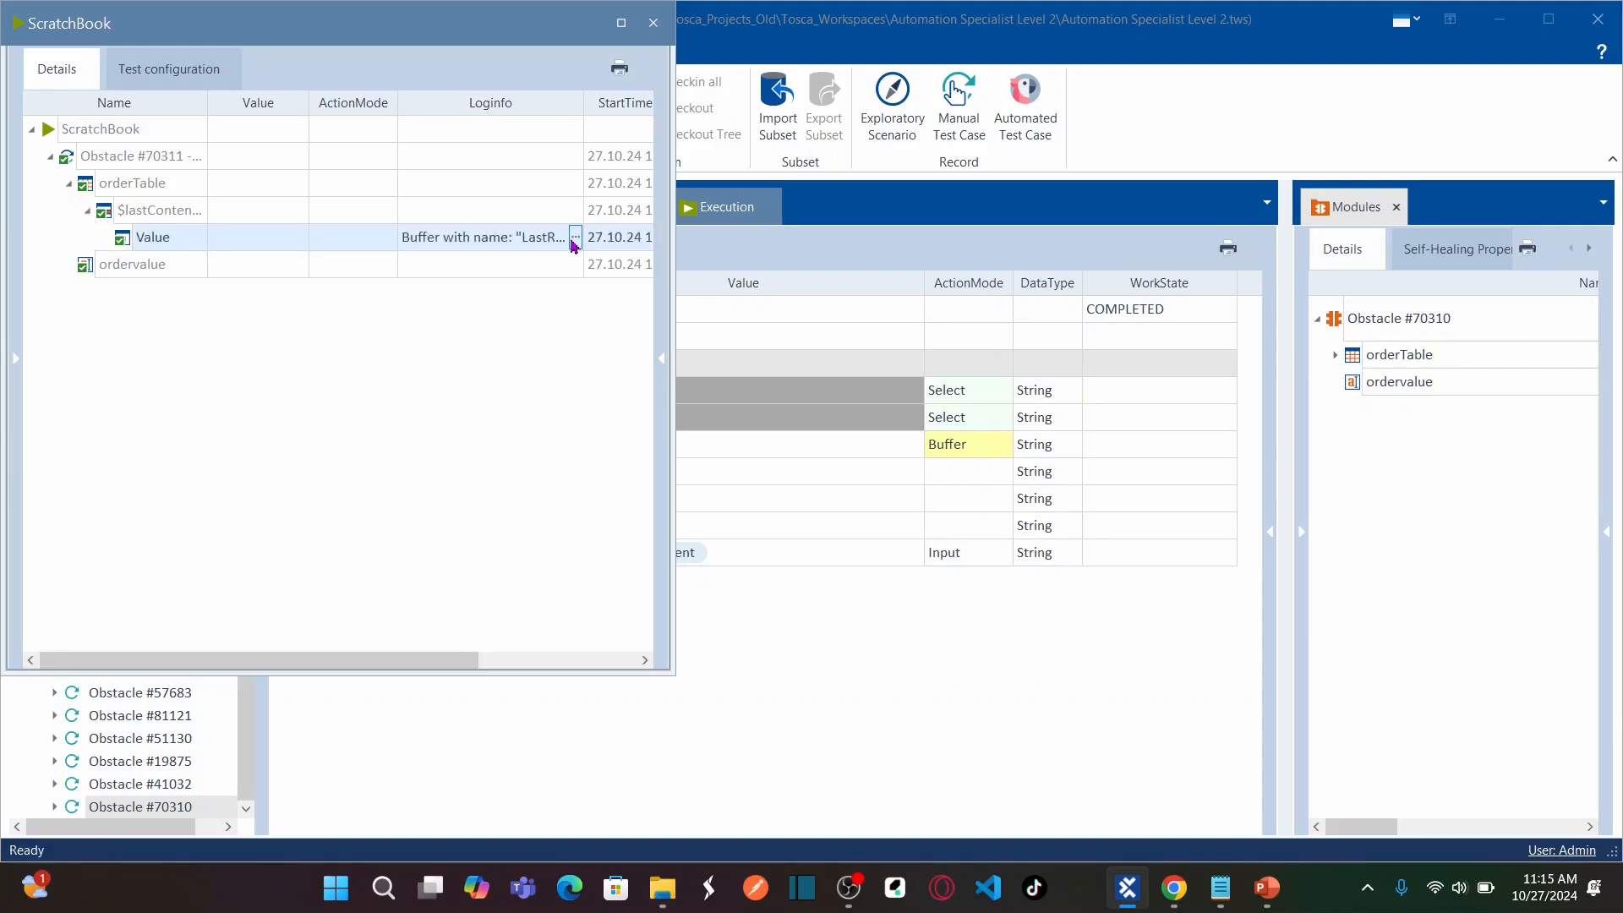
{"action": "left_click", "coordinate": [575, 238]}
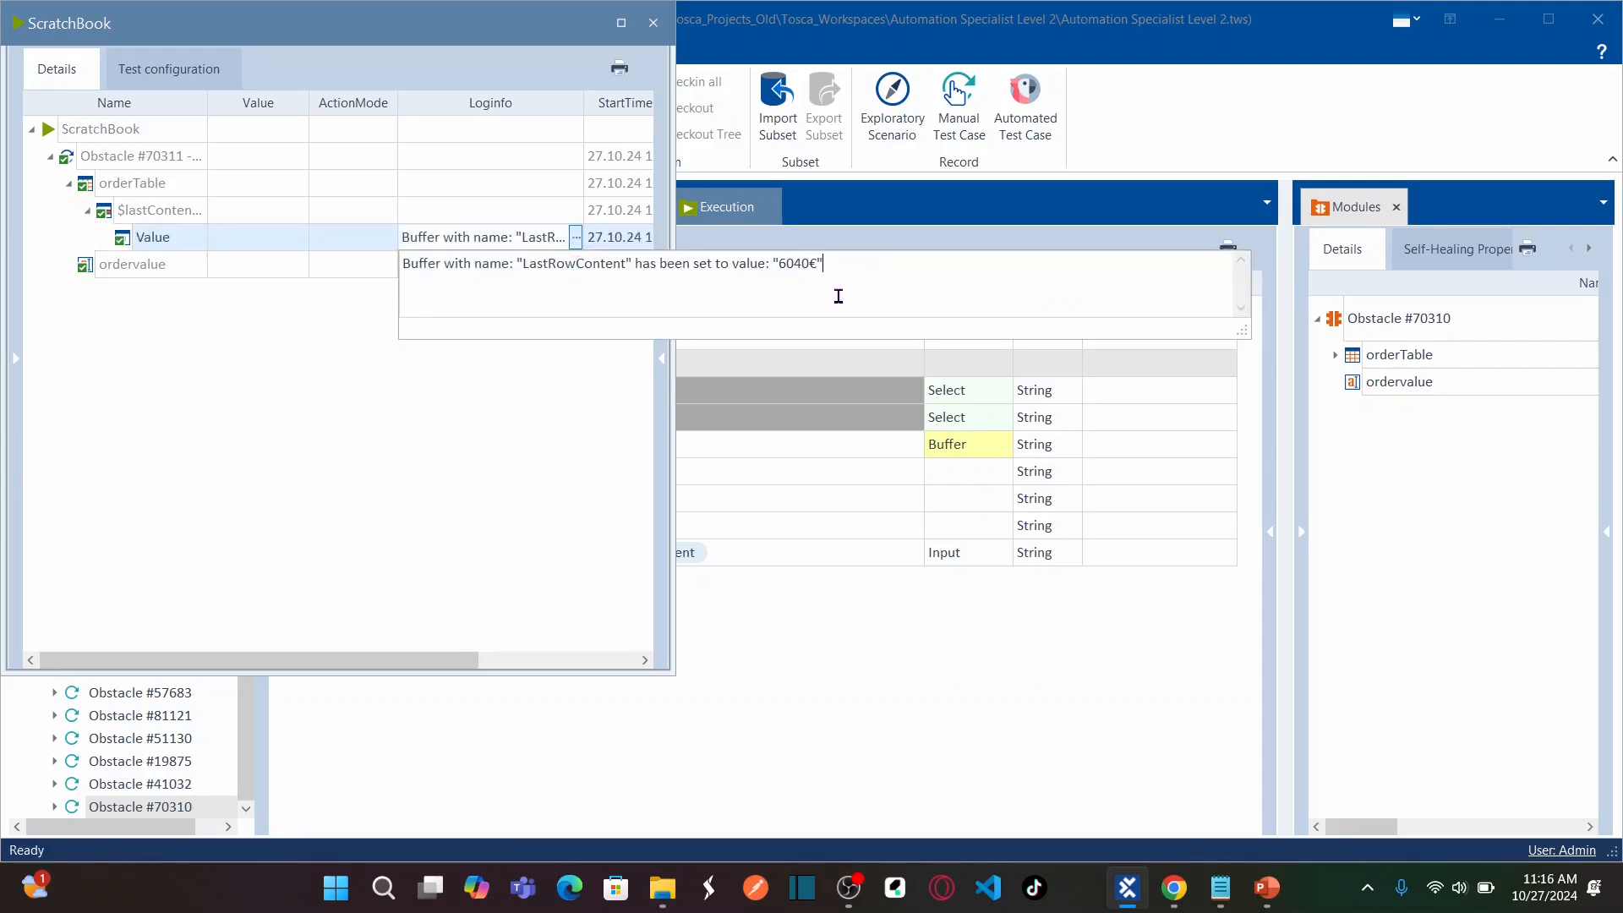
{"action": "left_click", "coordinate": [940, 287]}
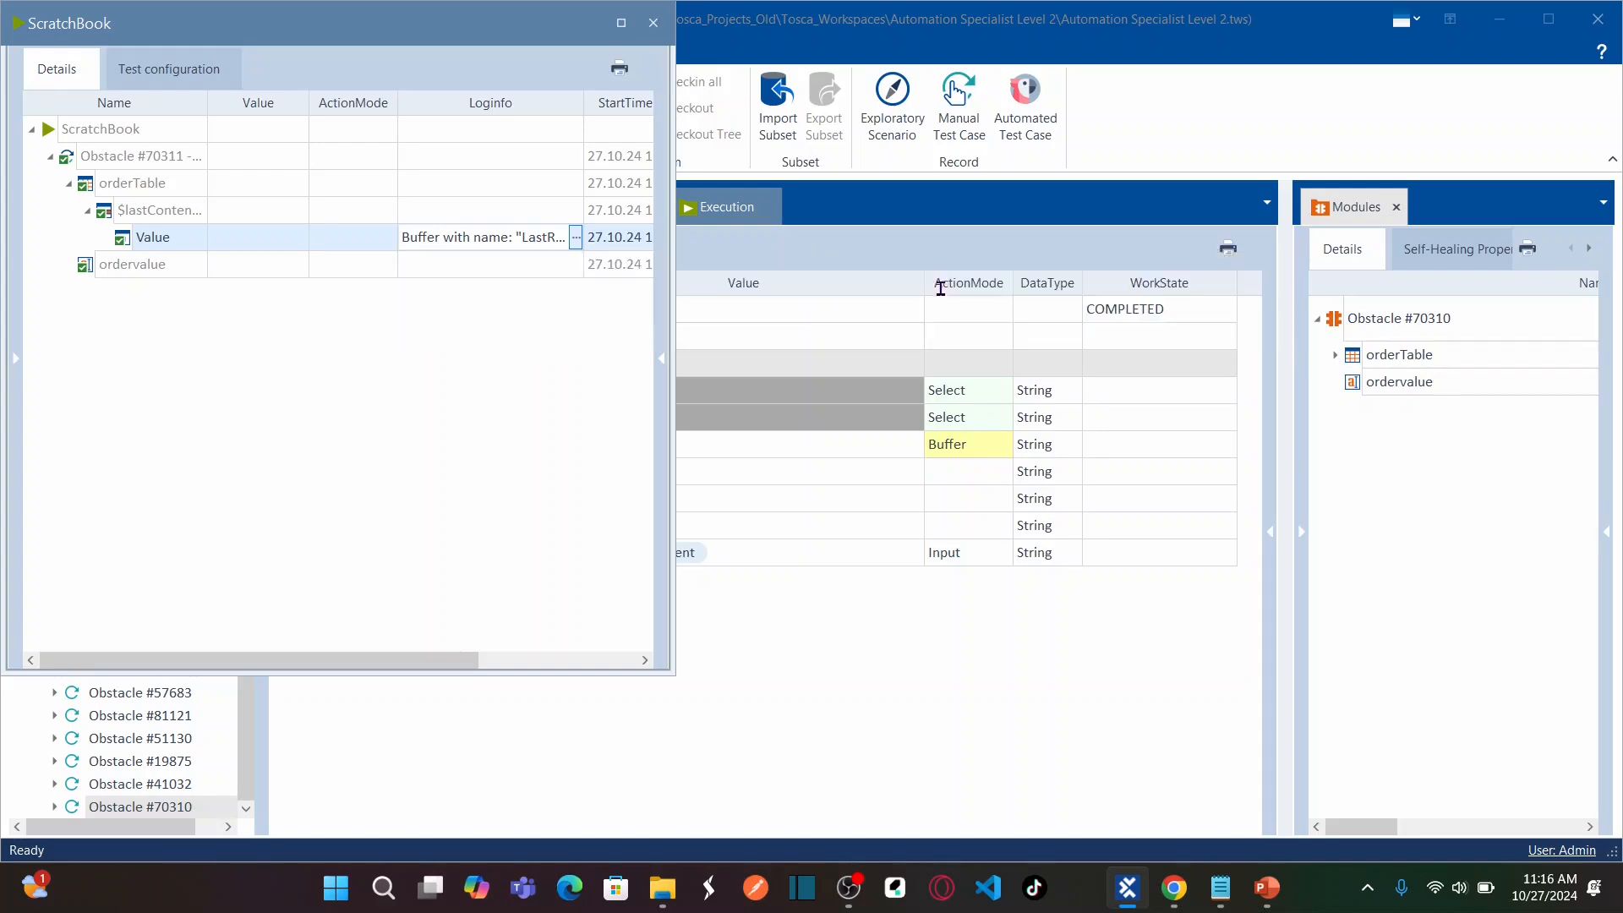
{"action": "key", "text": "alt+Tab"}
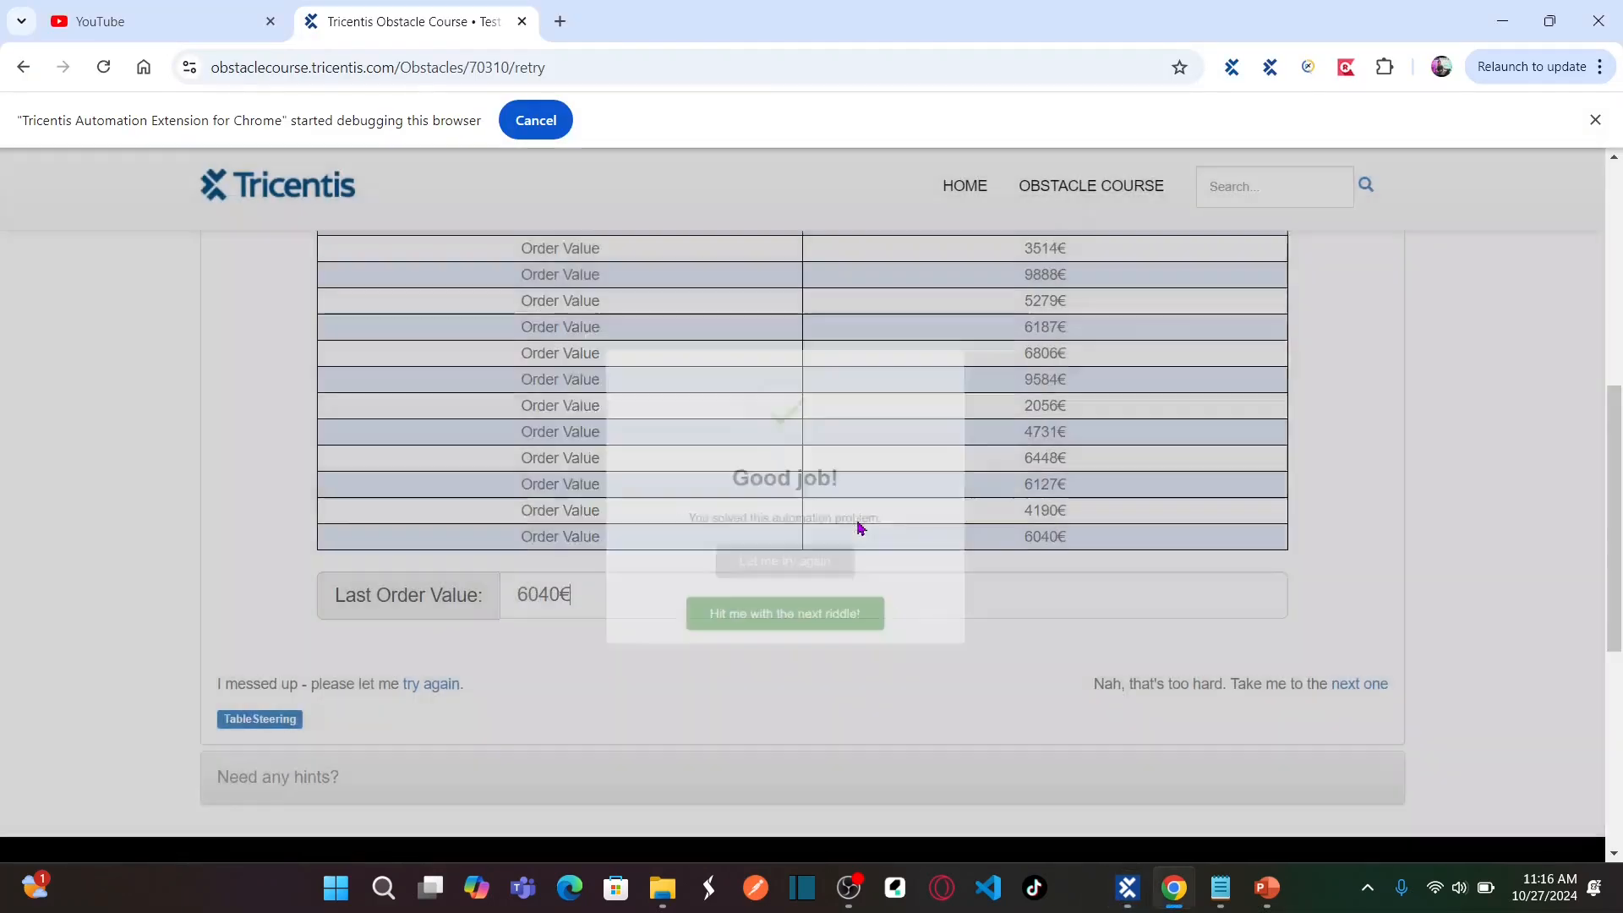
{"action": "key", "text": "alt+Tab"}
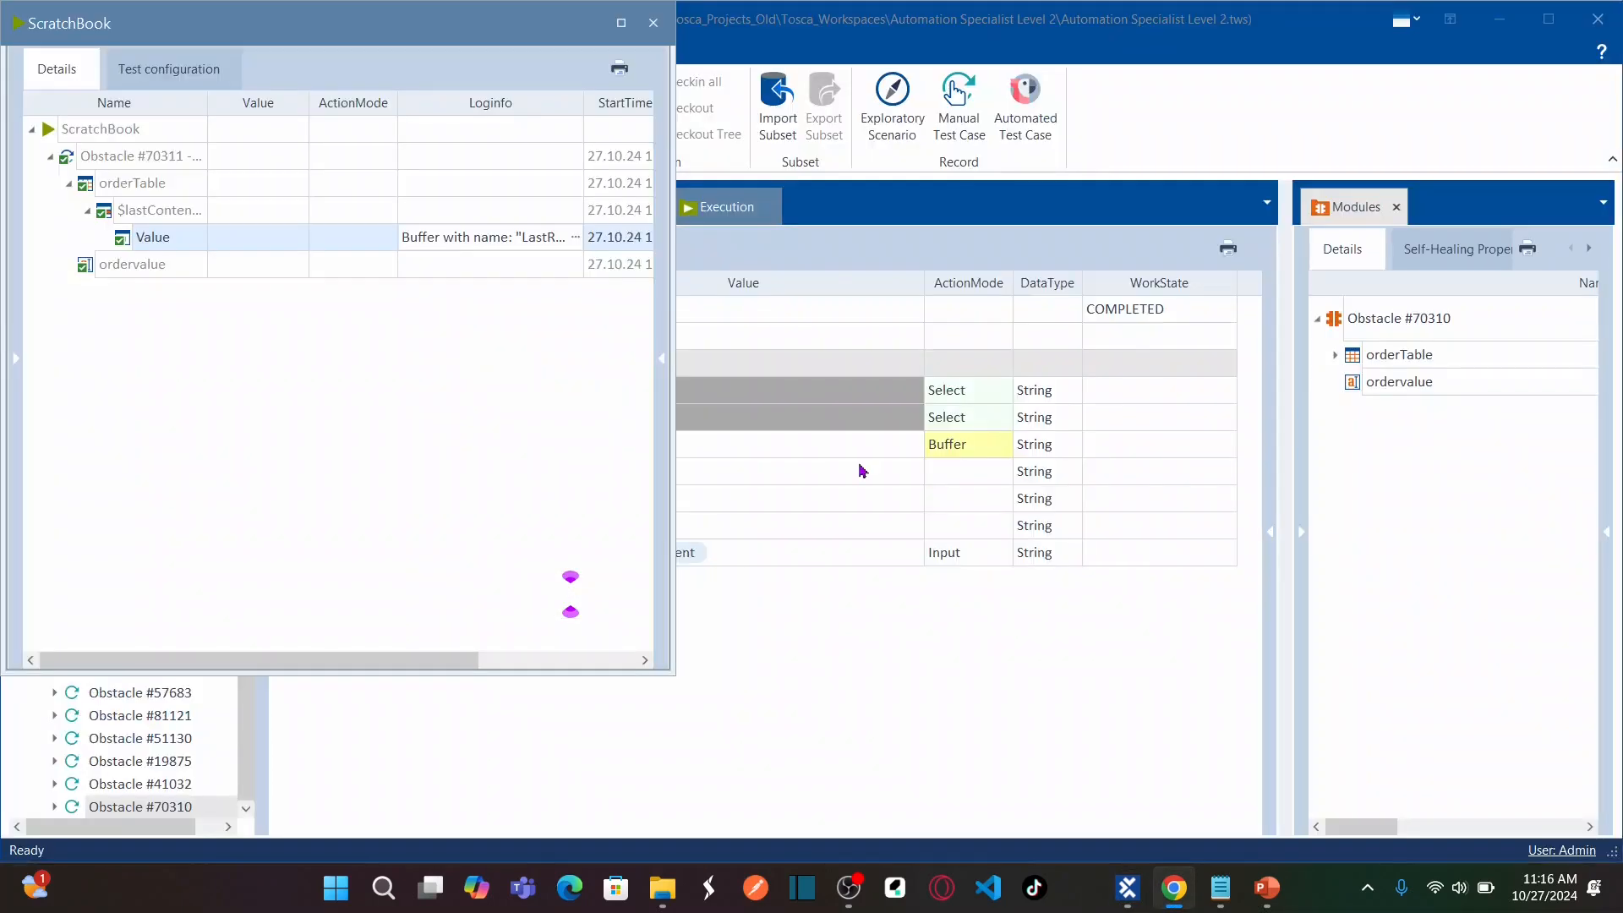
{"action": "left_click", "coordinate": [653, 22]}
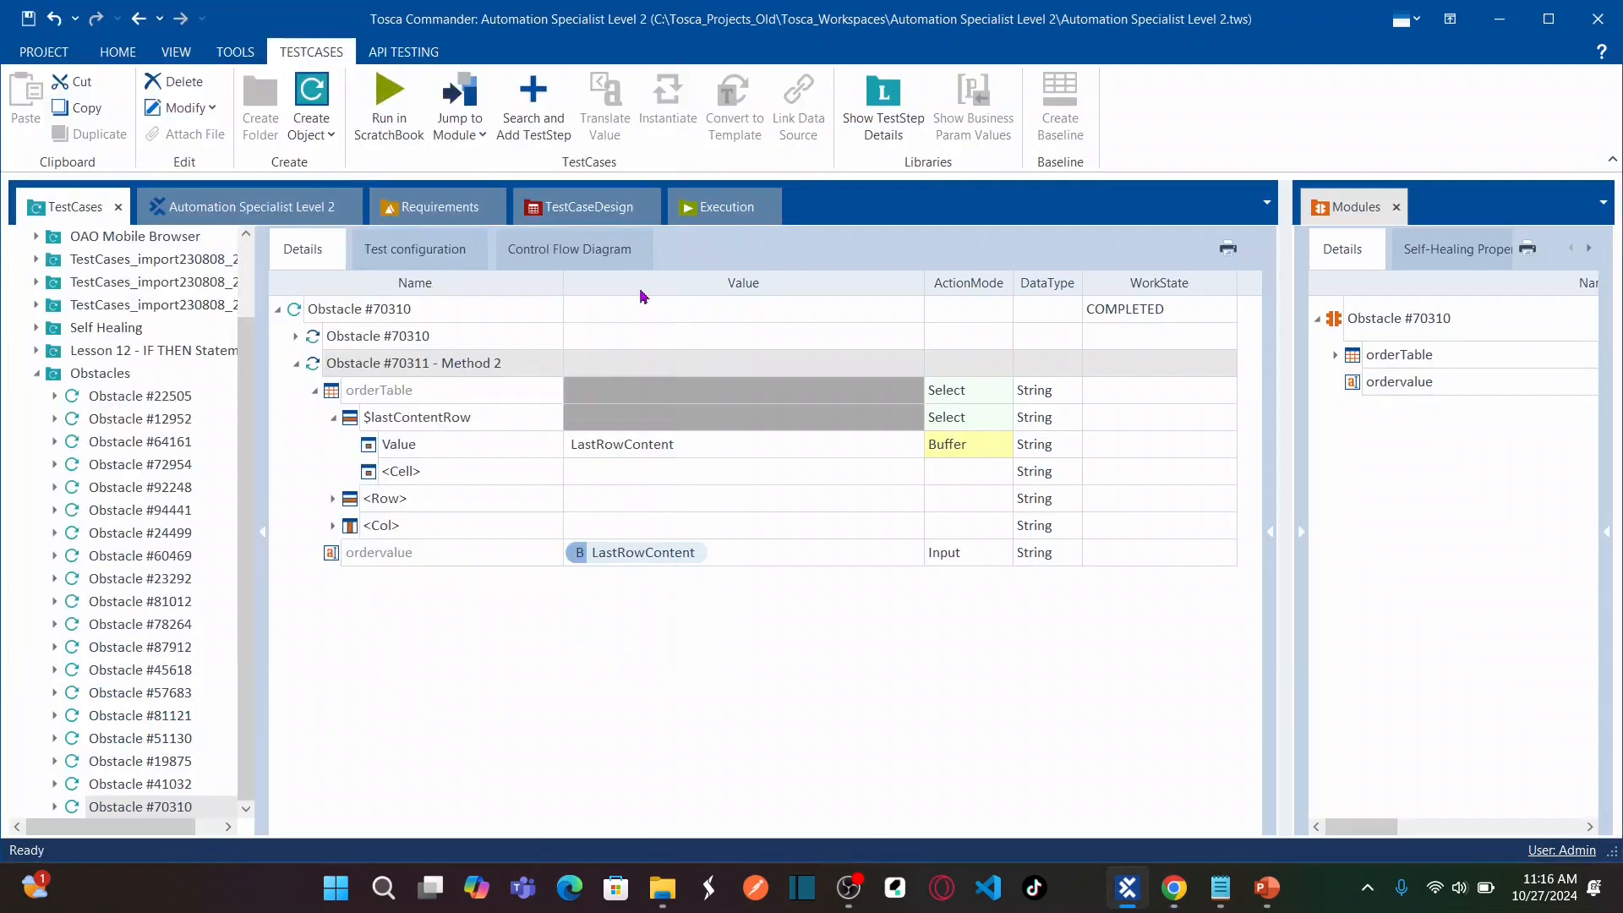
{"action": "left_click", "coordinate": [412, 429]}
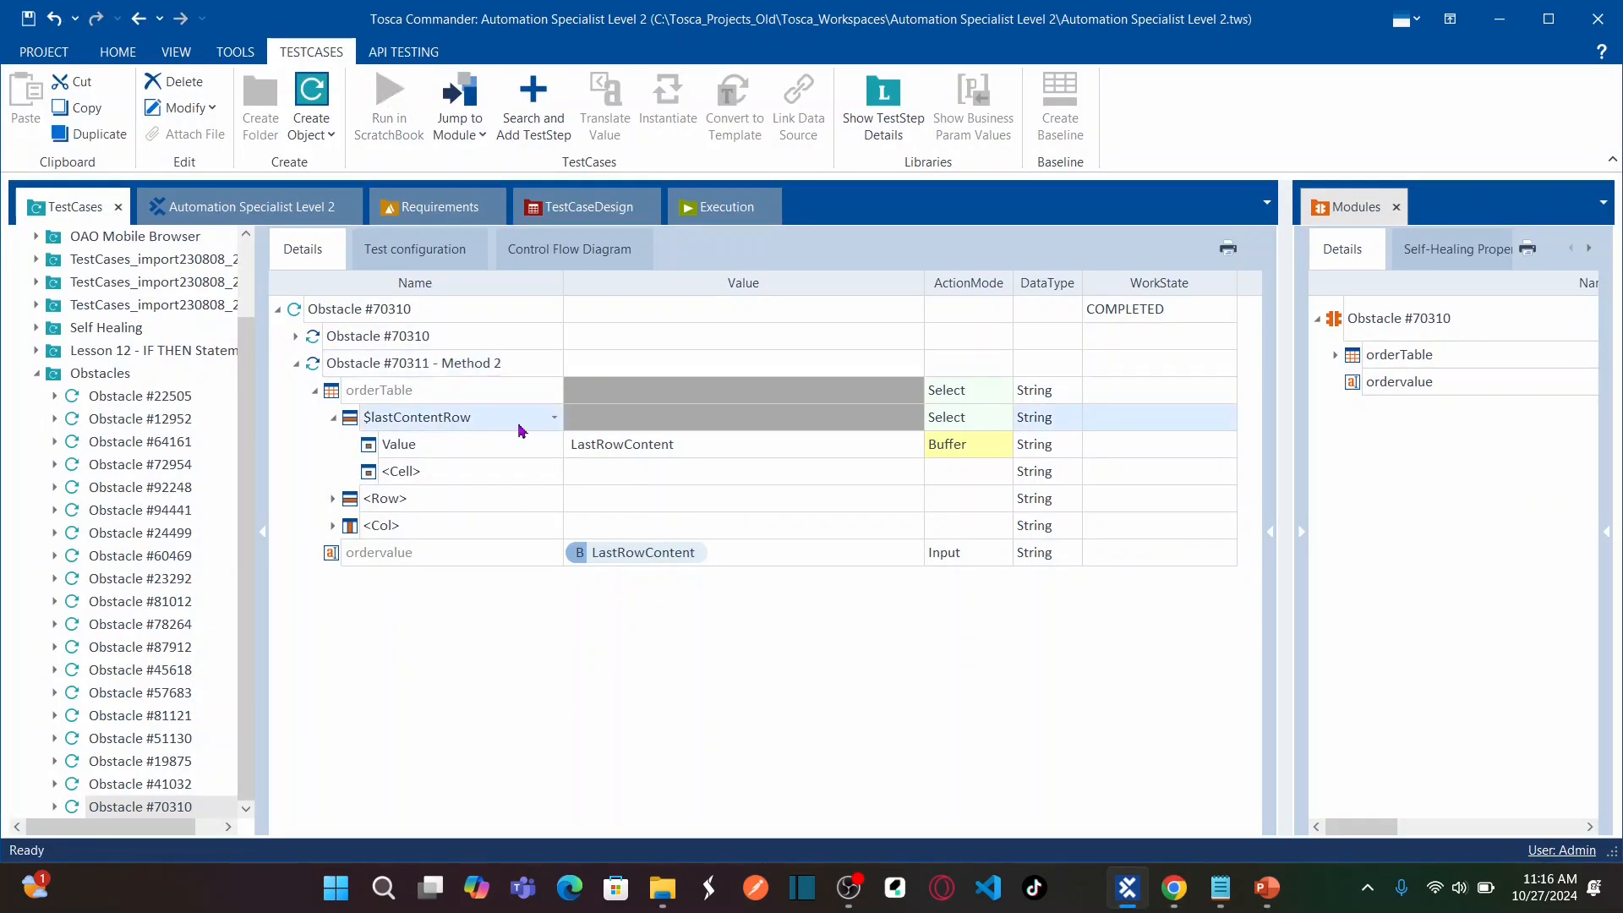